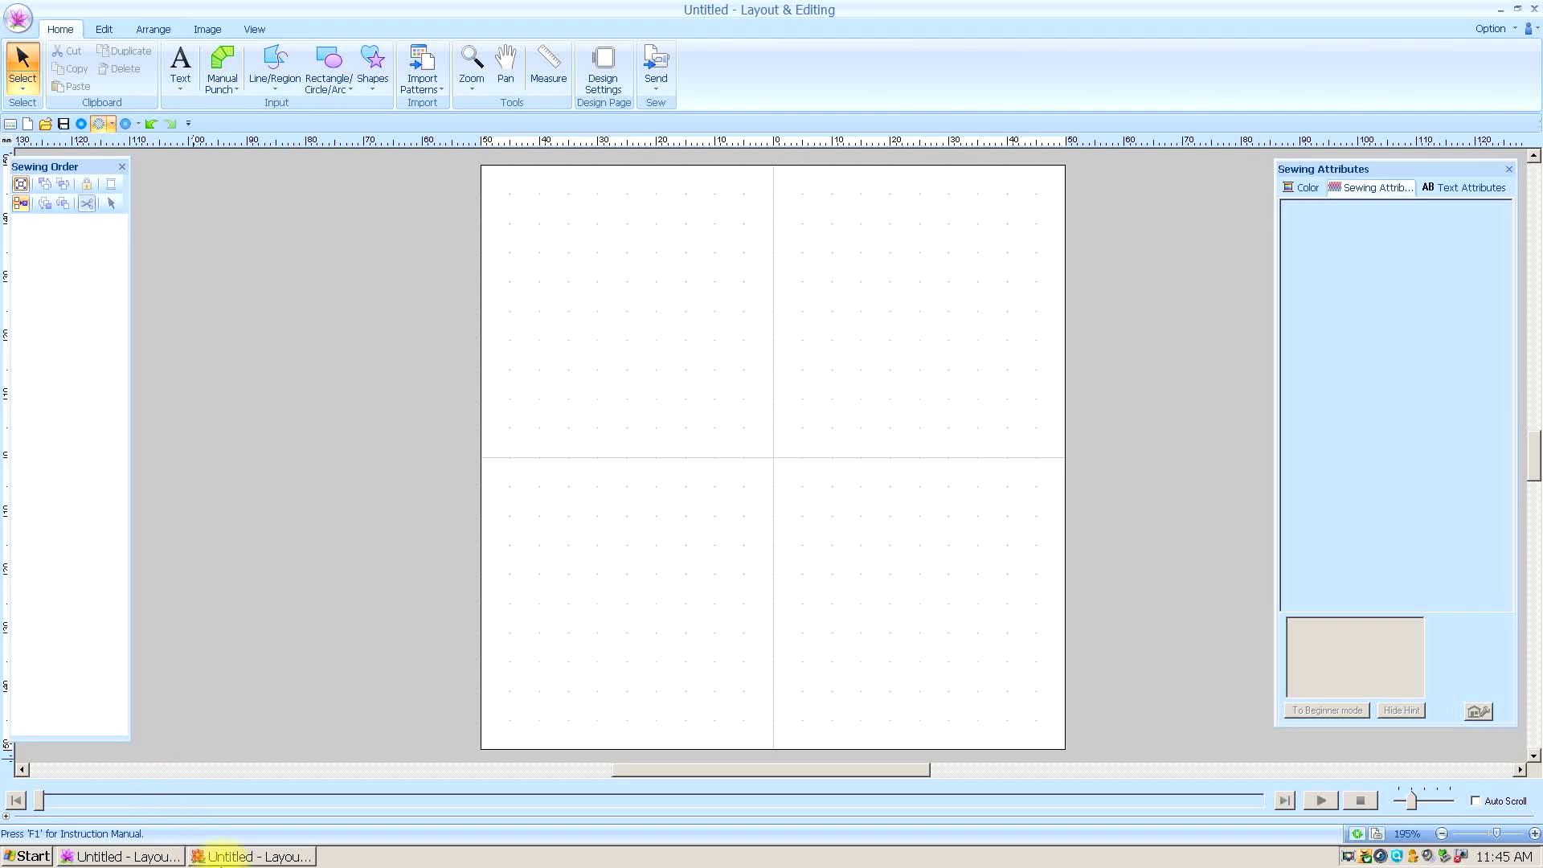
Switch to the other open Layout & Editing window and flip the mermaid pattern horizontally.
{"action": "left_click", "coordinate": [252, 857]}
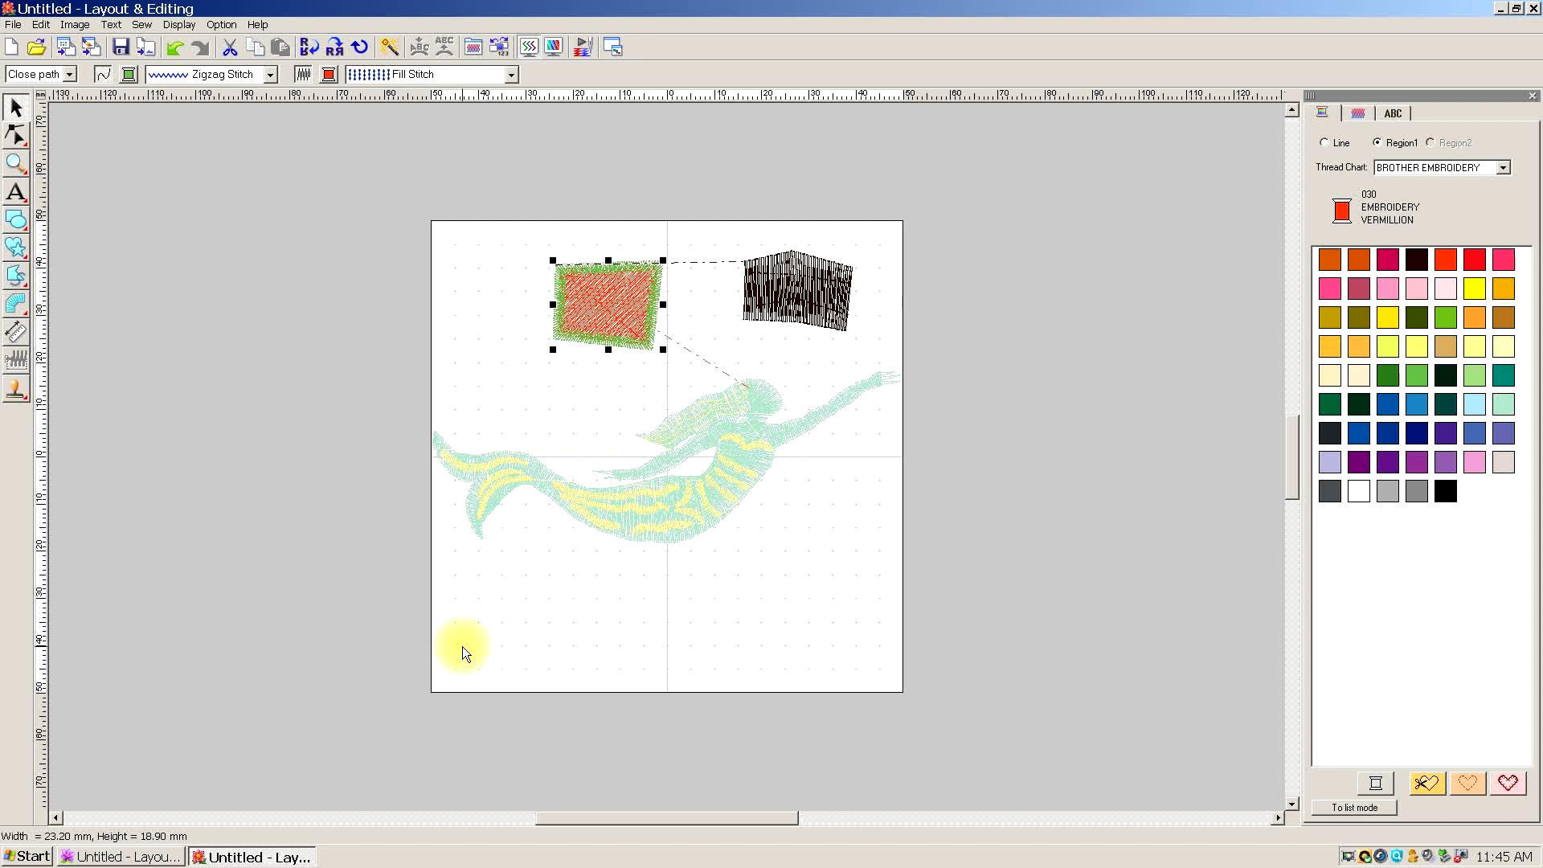
{"action": "left_click", "coordinate": [642, 526]}
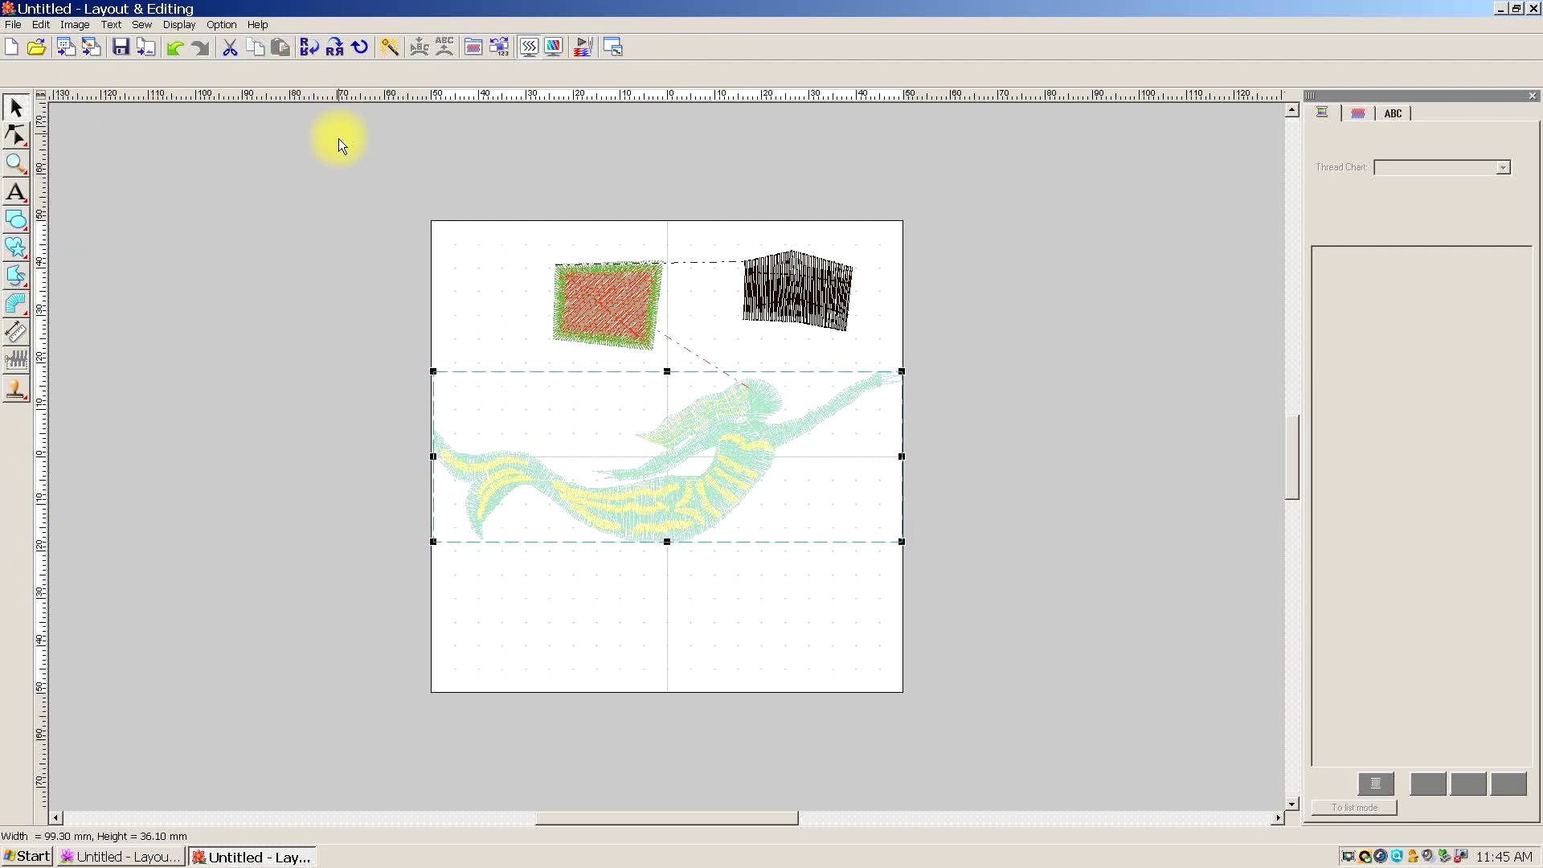
{"action": "left_click", "coordinate": [335, 48]}
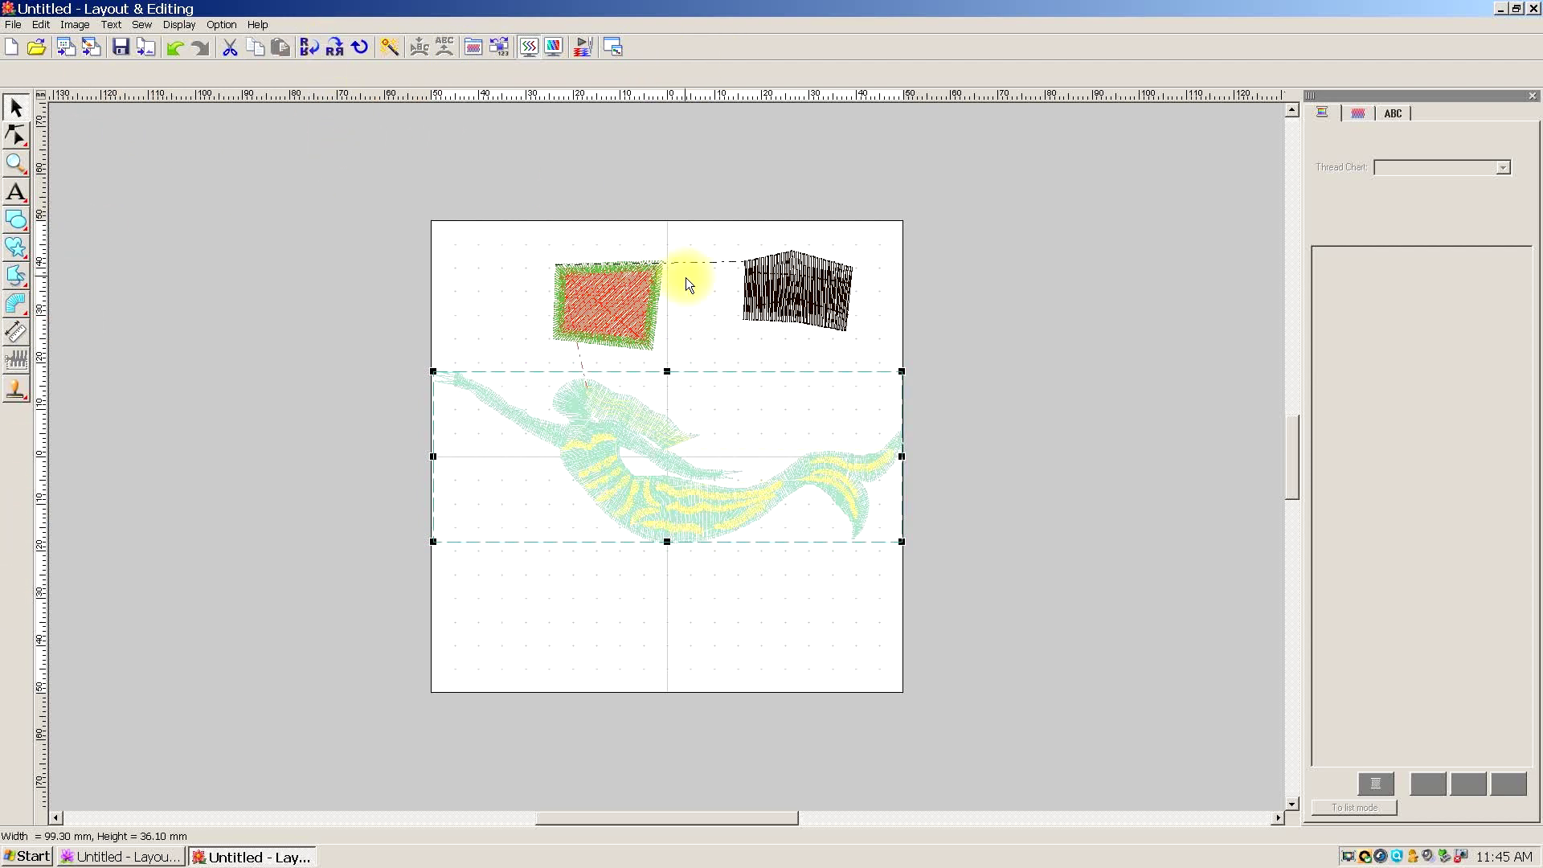
Select the red-filled shape and the dark brown shape in turn to view their stitch settings.
{"action": "left_click", "coordinate": [617, 308]}
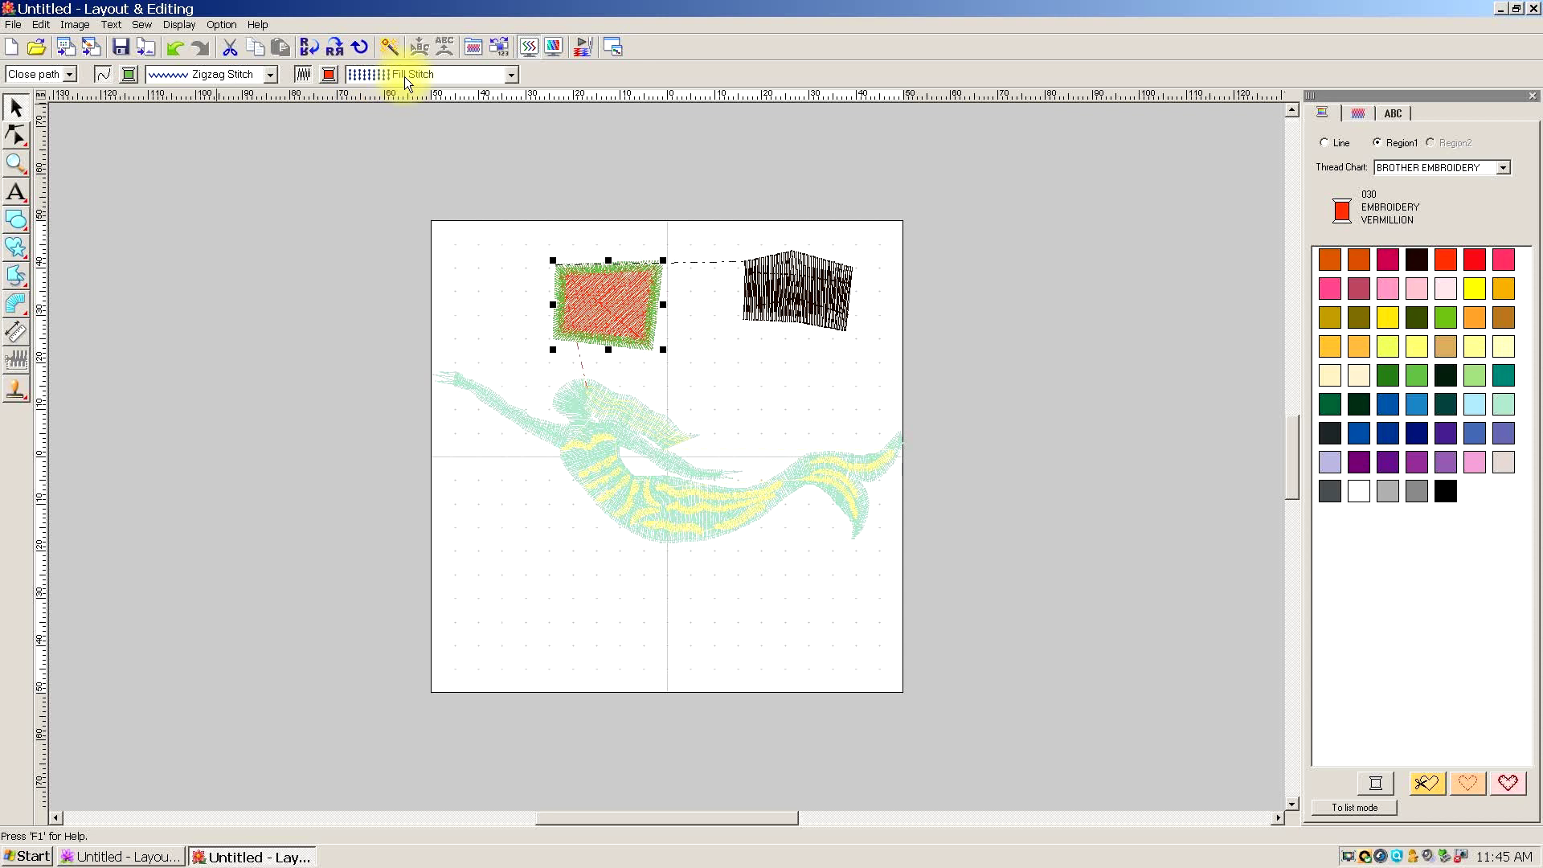
{"action": "left_click", "coordinate": [788, 288]}
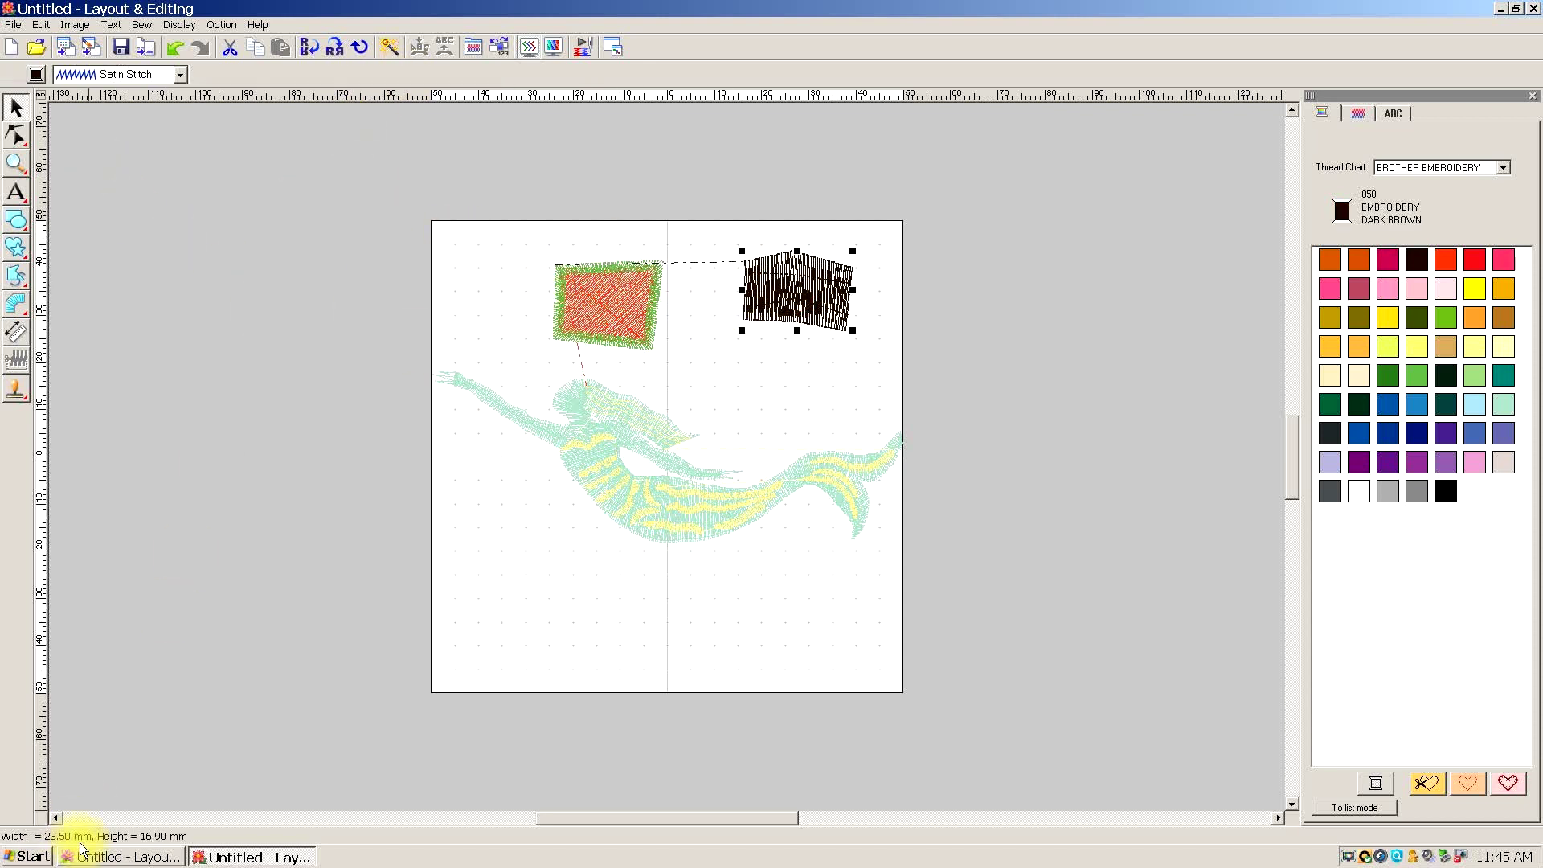
Switch back to the ribbon-style Layout & Editing window and flip the whole selected design horizontally.
{"action": "left_click", "coordinate": [102, 856]}
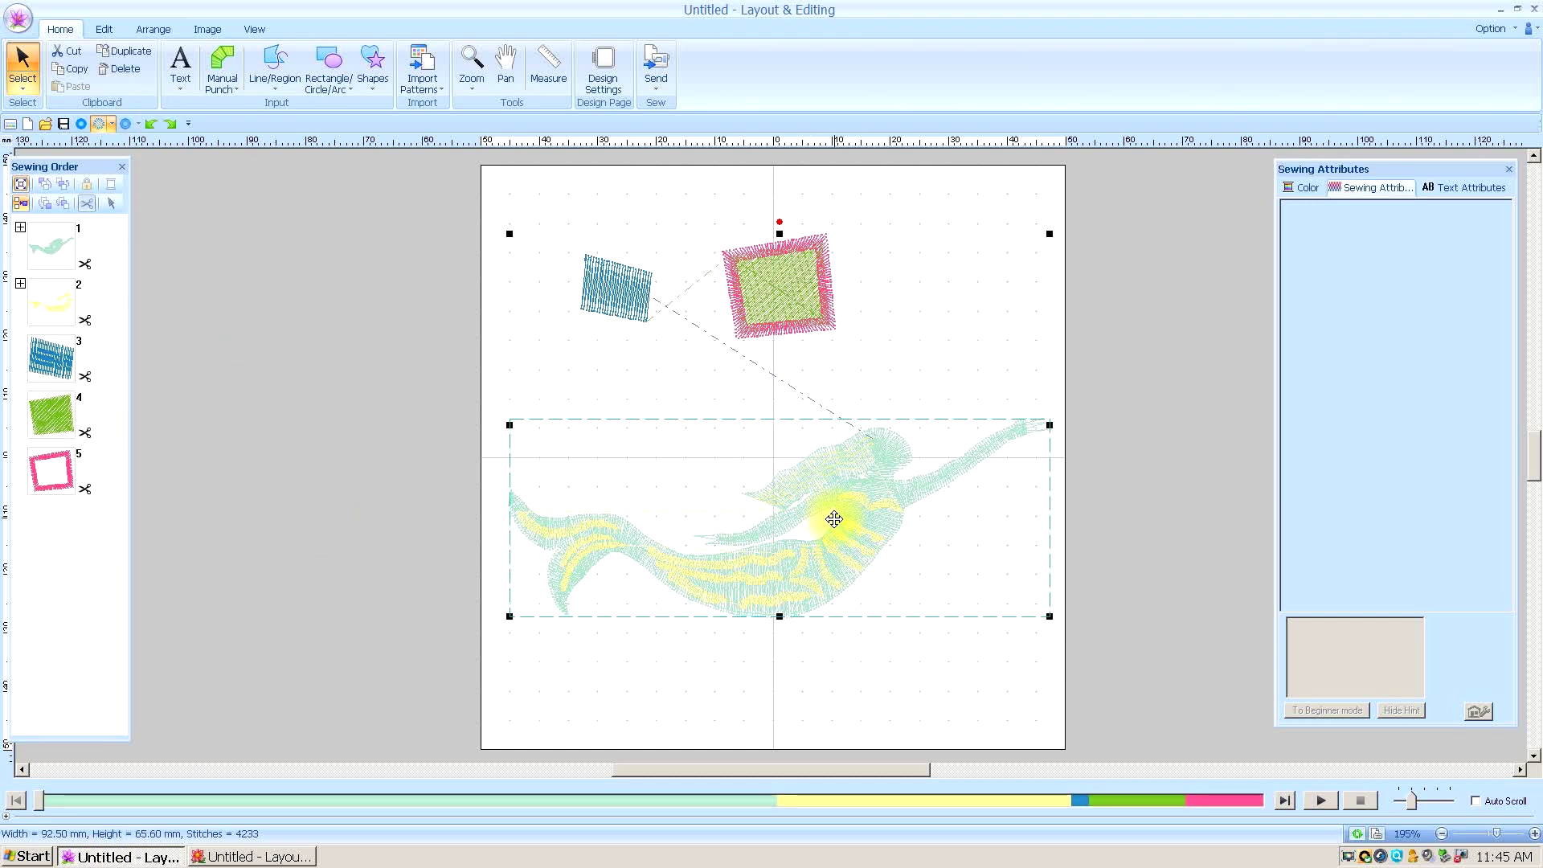
{"action": "left_click", "coordinate": [152, 28]}
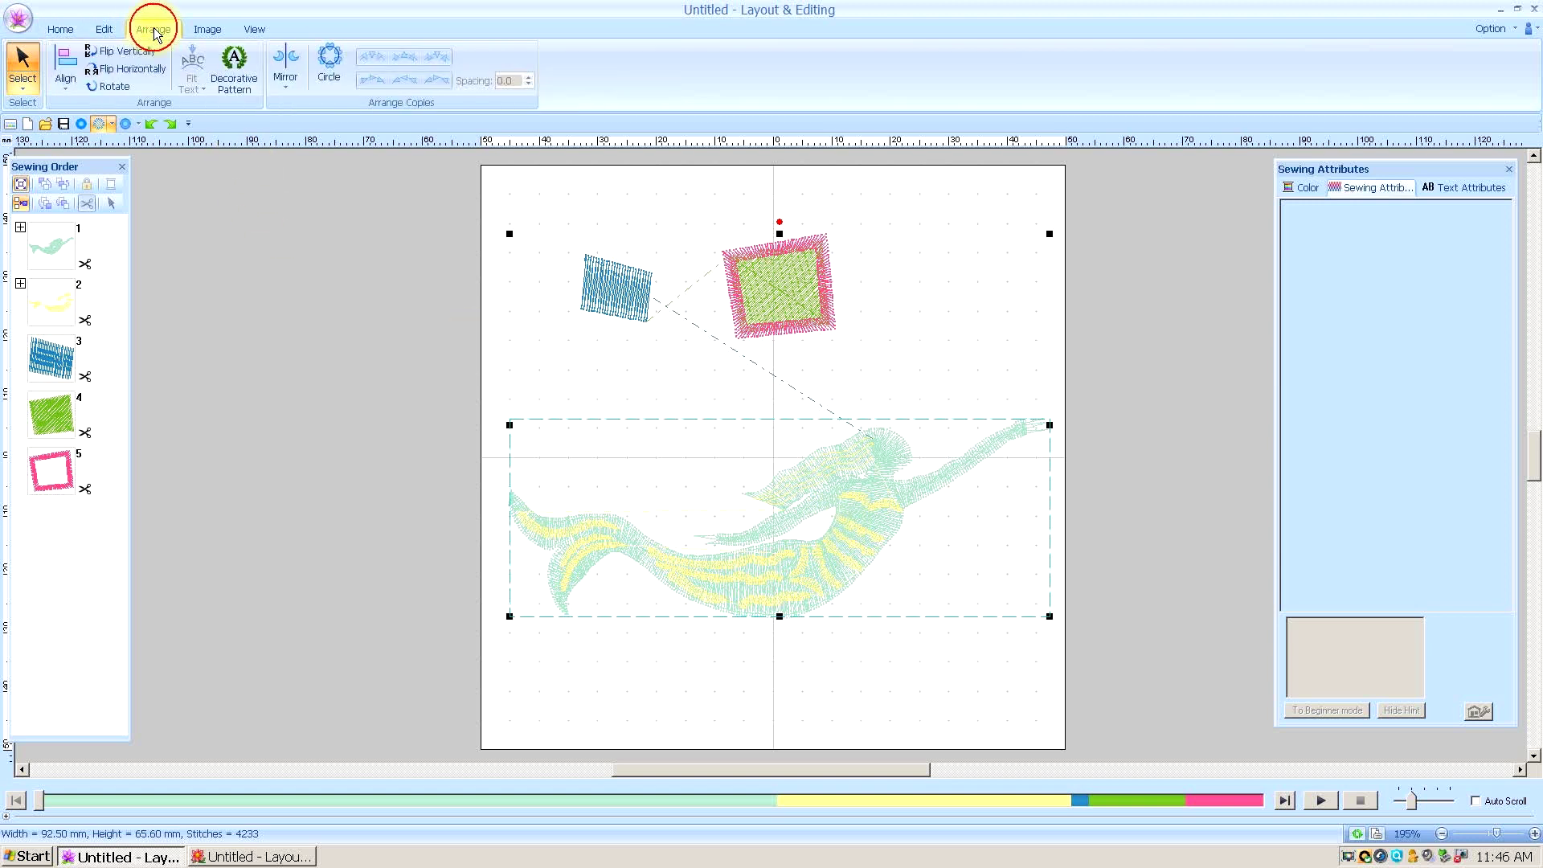
{"action": "left_click", "coordinate": [121, 69]}
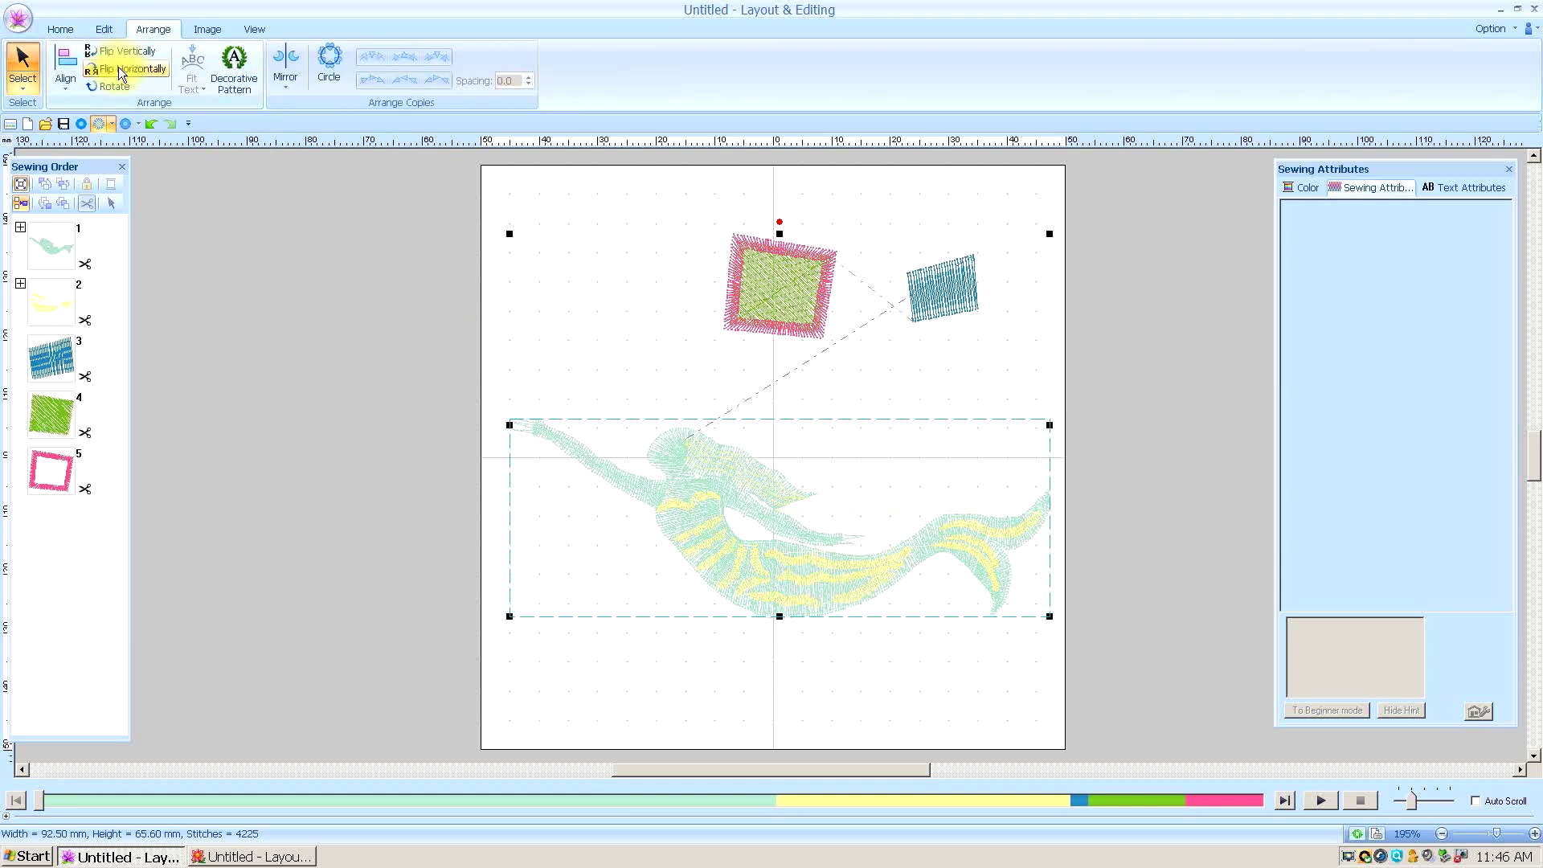
Examine the outline and region attributes of the green square with the pink border, and deselect it.
{"action": "left_click", "coordinate": [779, 286]}
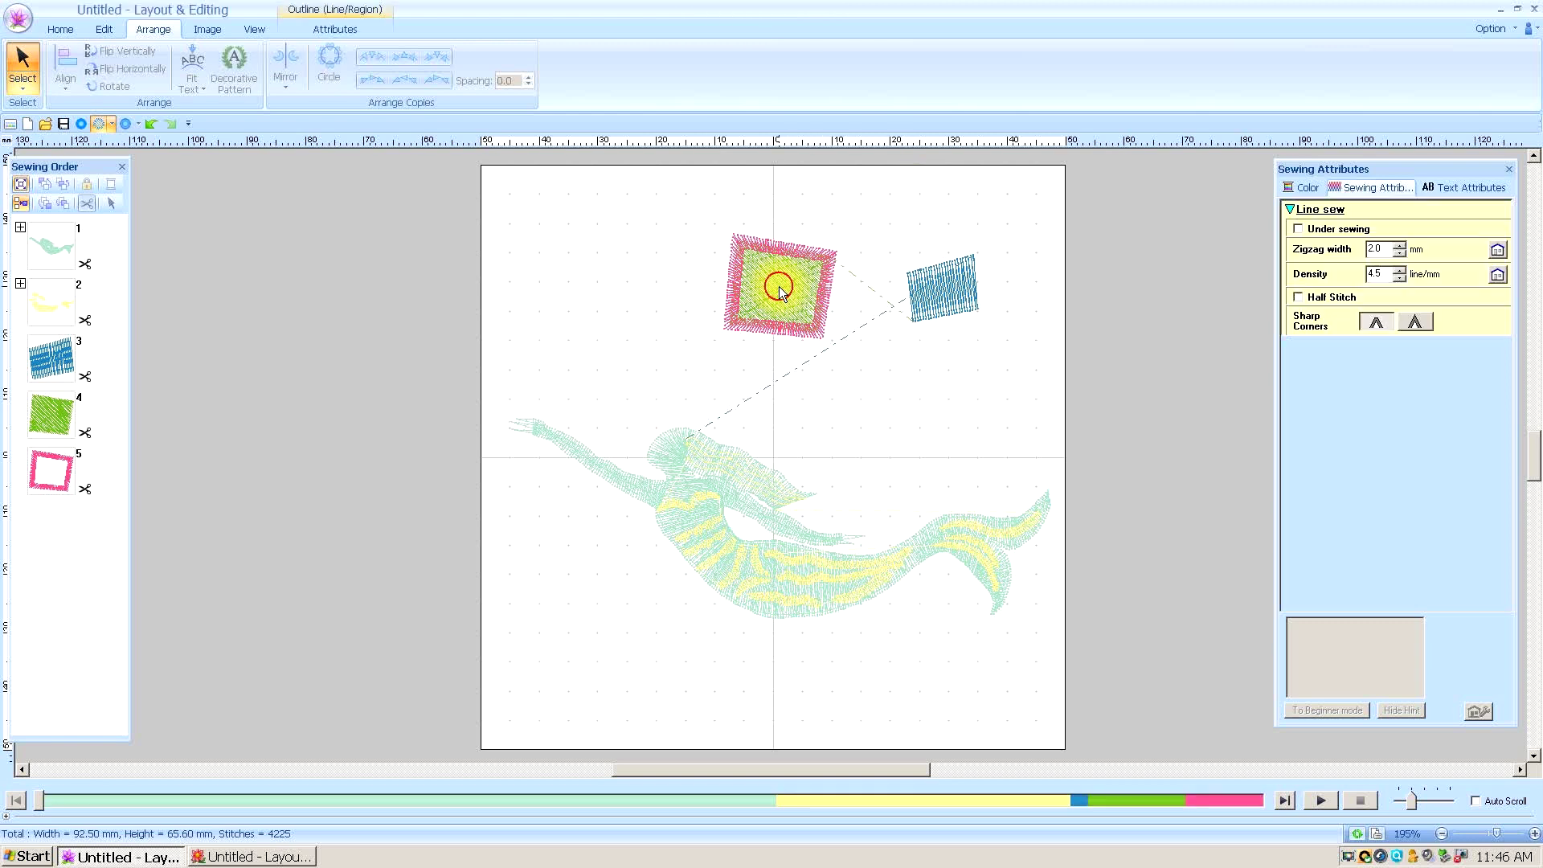
{"action": "left_click", "coordinate": [344, 27]}
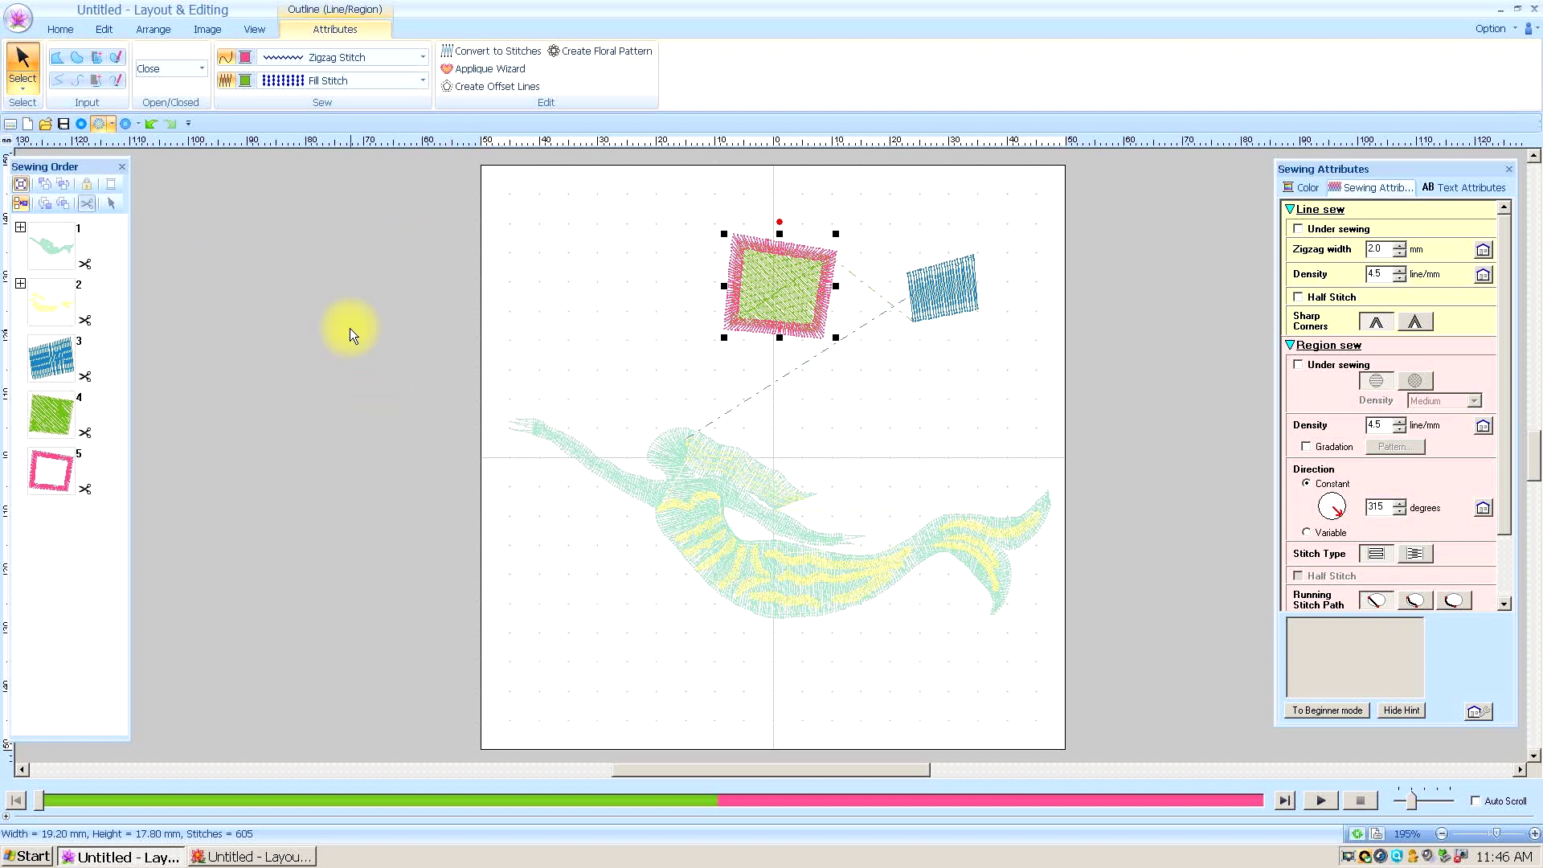
{"action": "left_click", "coordinate": [61, 28]}
{"action": "left_click", "coordinate": [568, 292]}
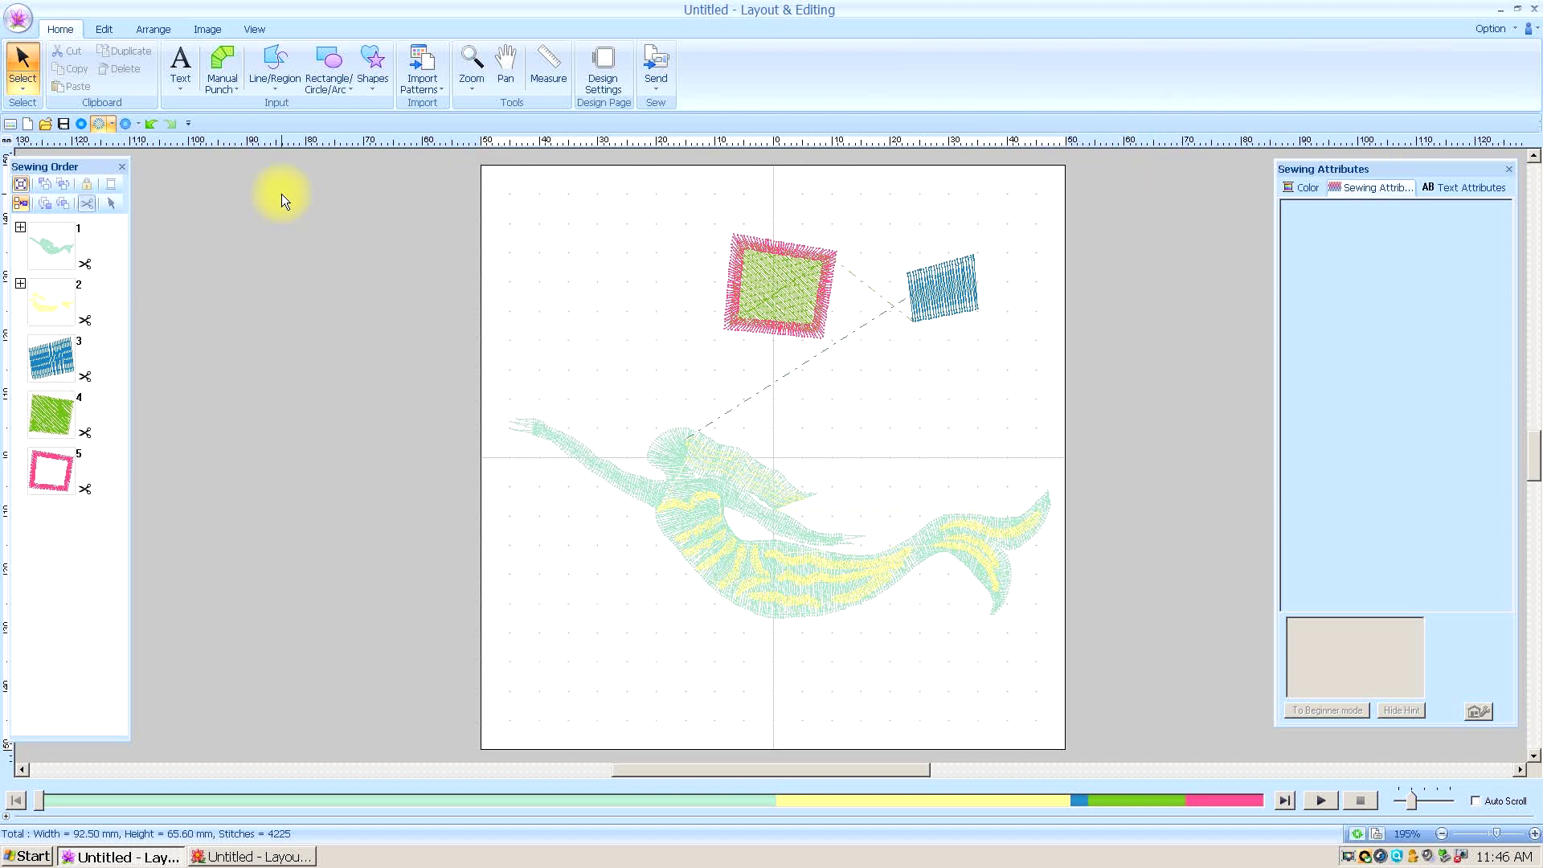
Show the Quick Access Toolbar above the ribbon and return it to below the ribbon.
{"action": "right_click", "coordinate": [22, 52]}
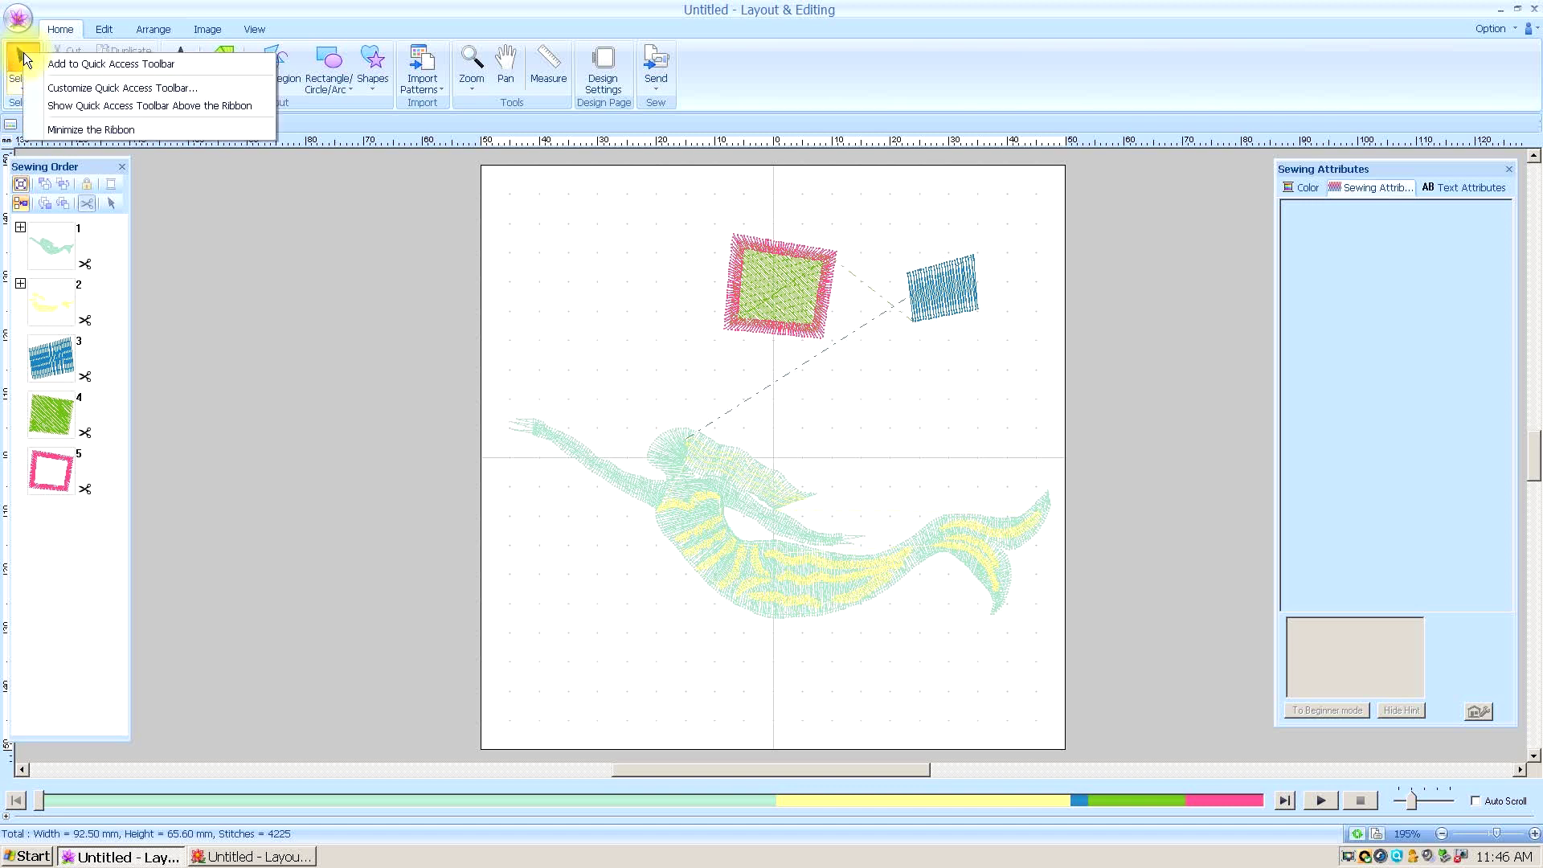
{"action": "left_click", "coordinate": [37, 105]}
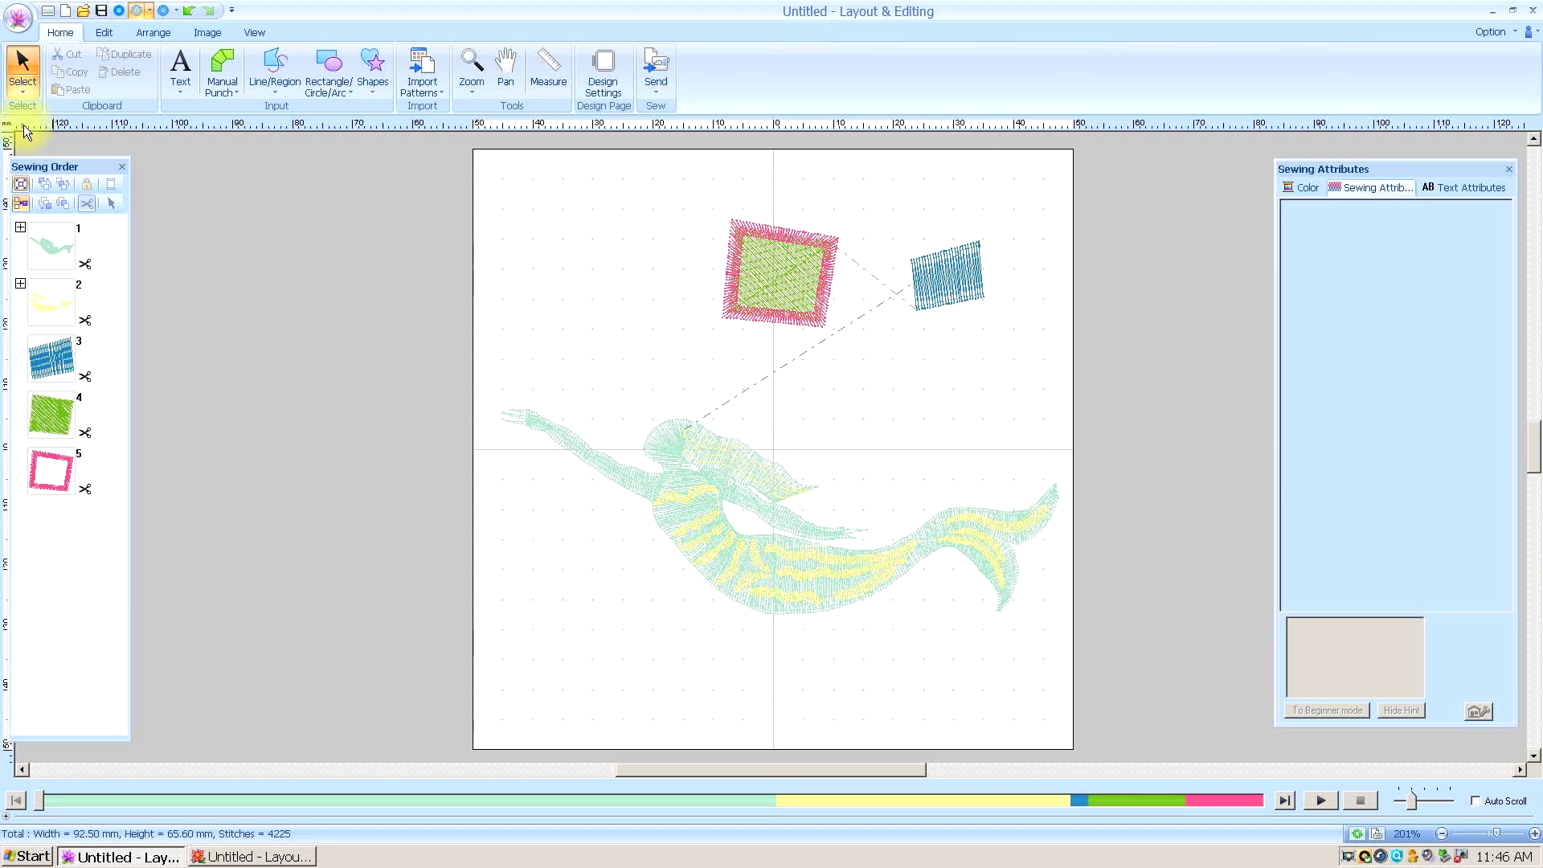
{"action": "right_click", "coordinate": [23, 61]}
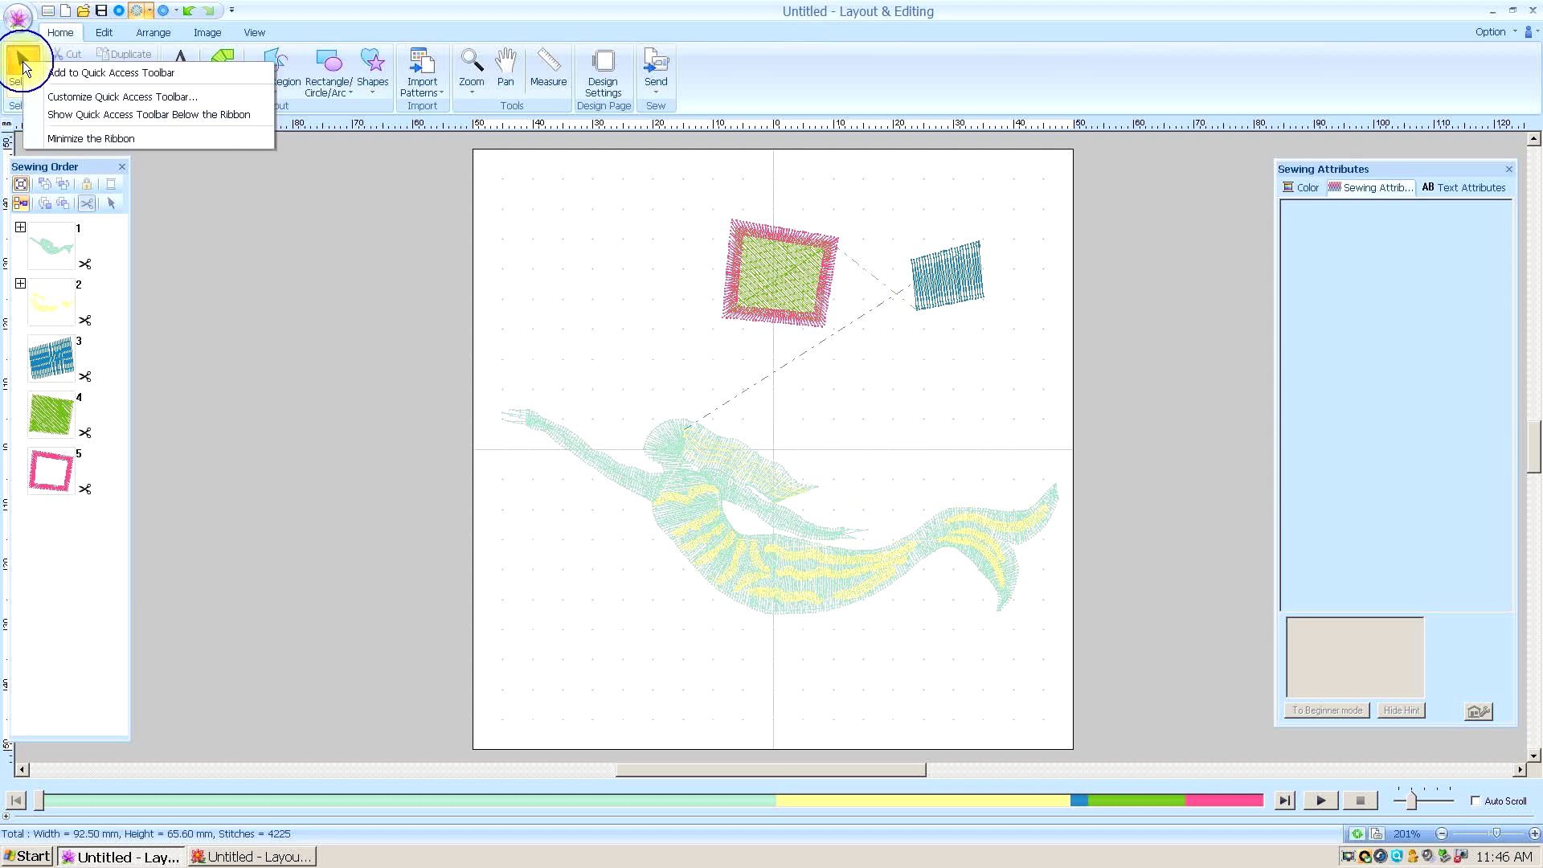
{"action": "left_click", "coordinate": [37, 114]}
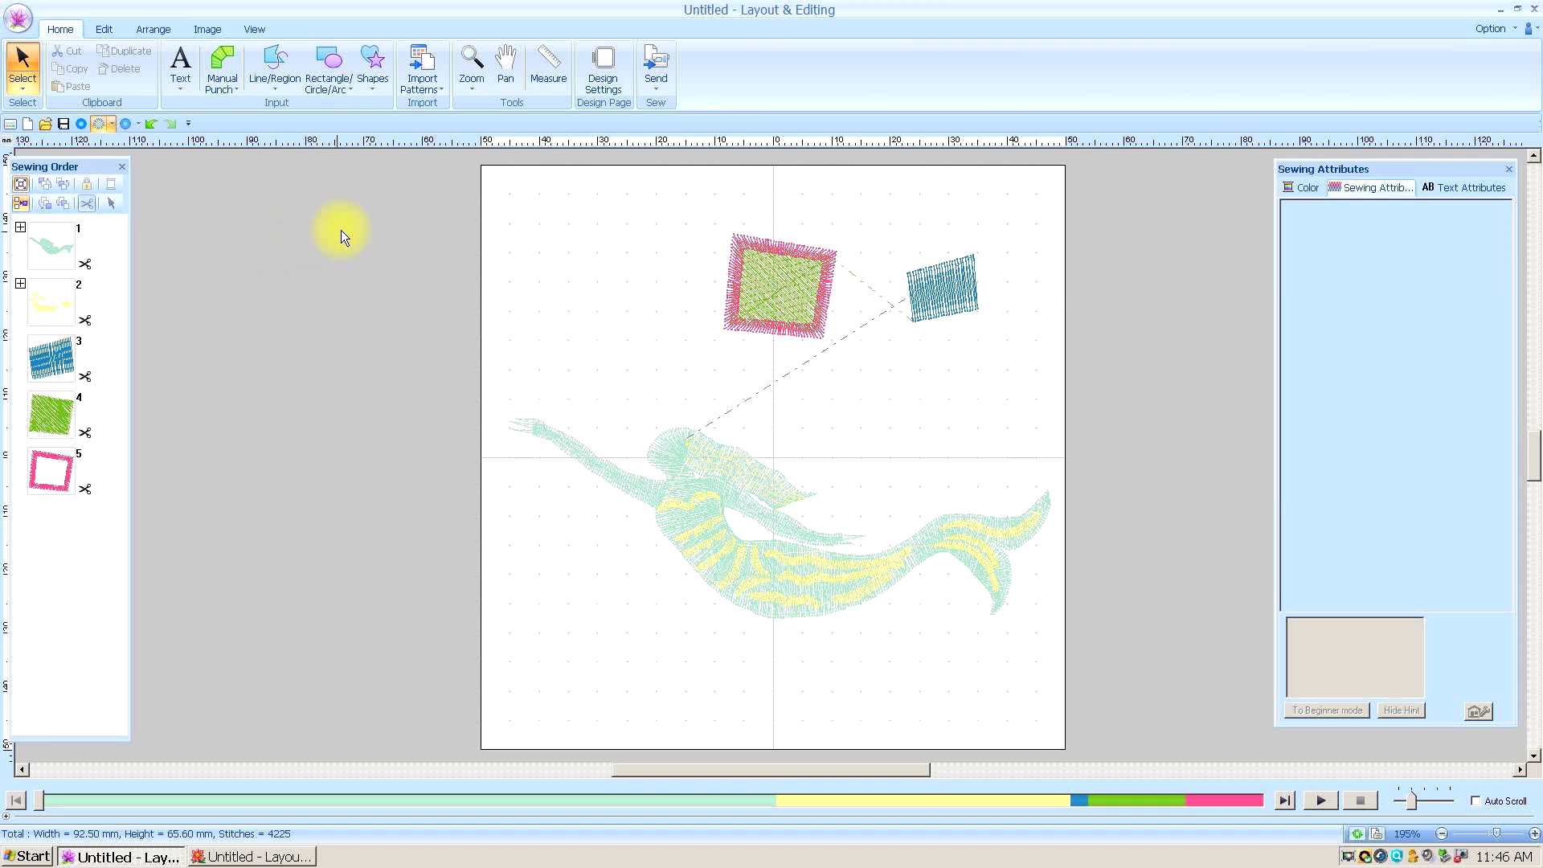
Add the Select tool to the Quick Access Toolbar and compare its options with those in the ribbon.
{"action": "right_click", "coordinate": [23, 58]}
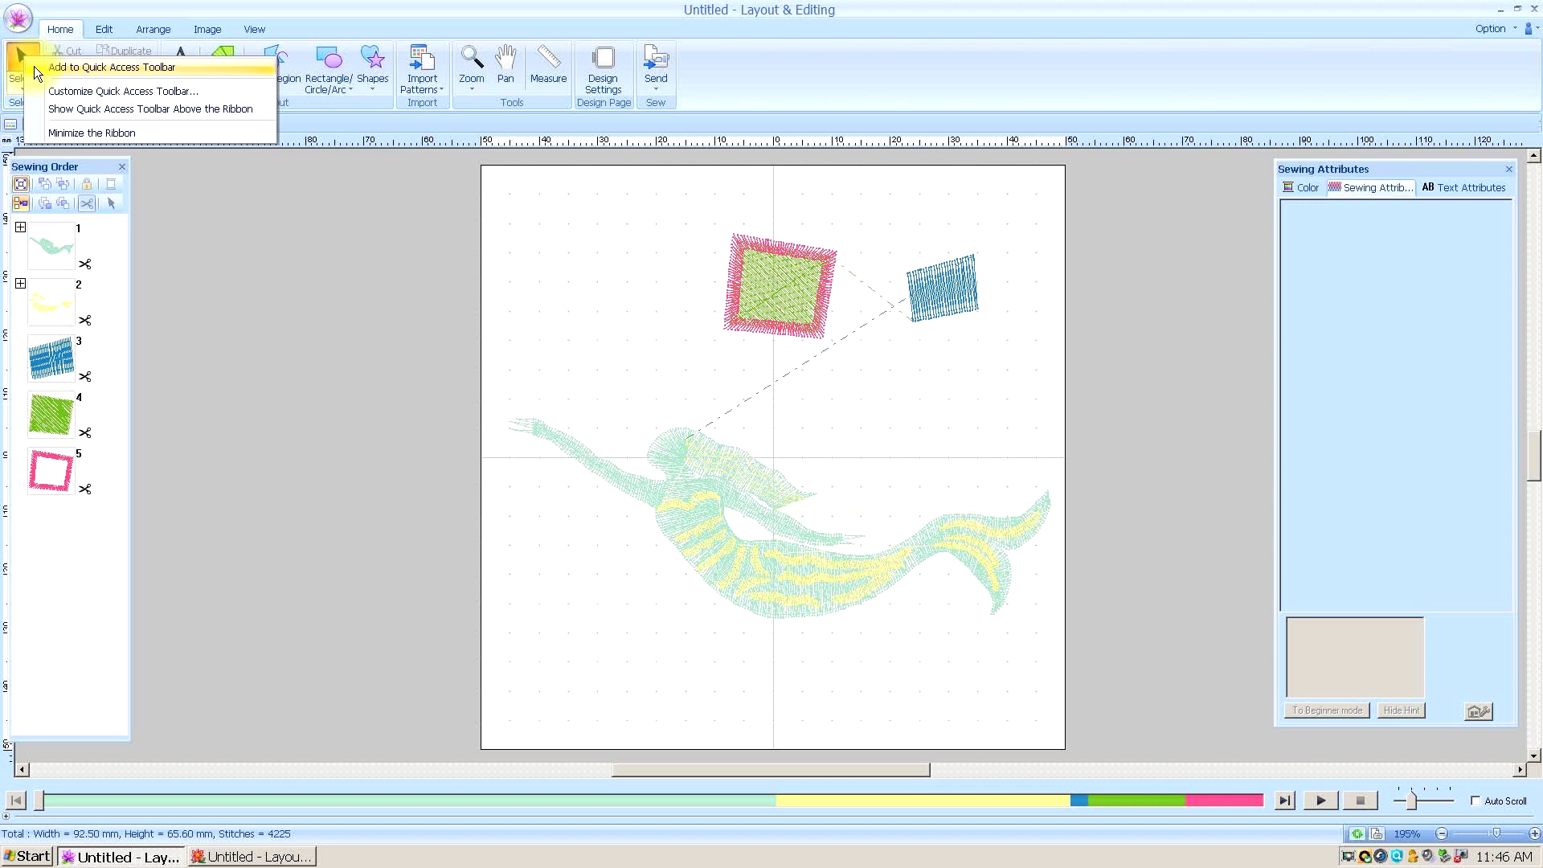
{"action": "left_click", "coordinate": [33, 66]}
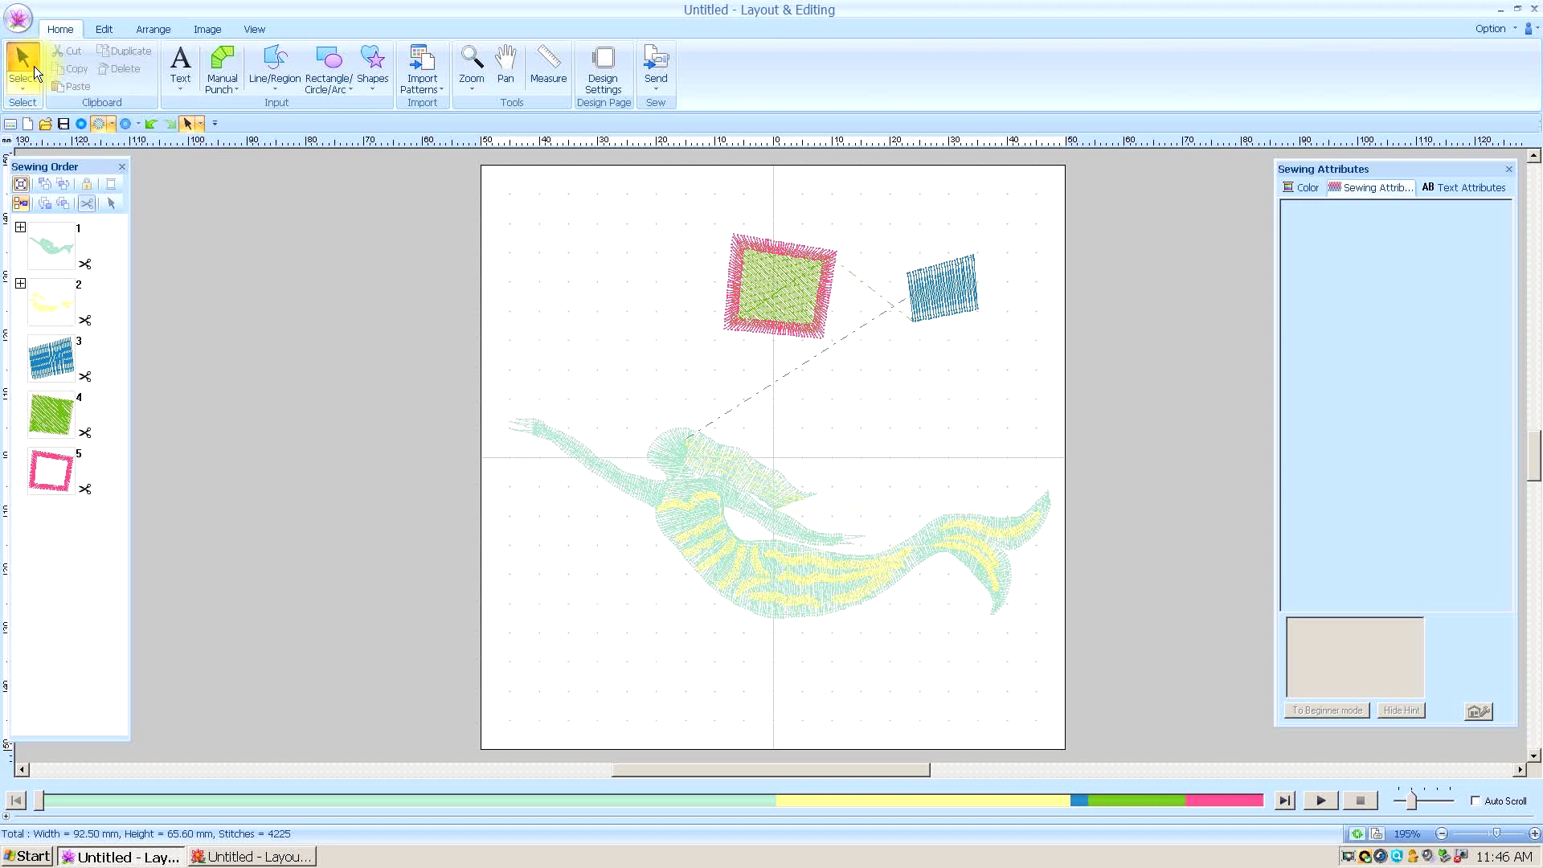
{"action": "left_click", "coordinate": [201, 123]}
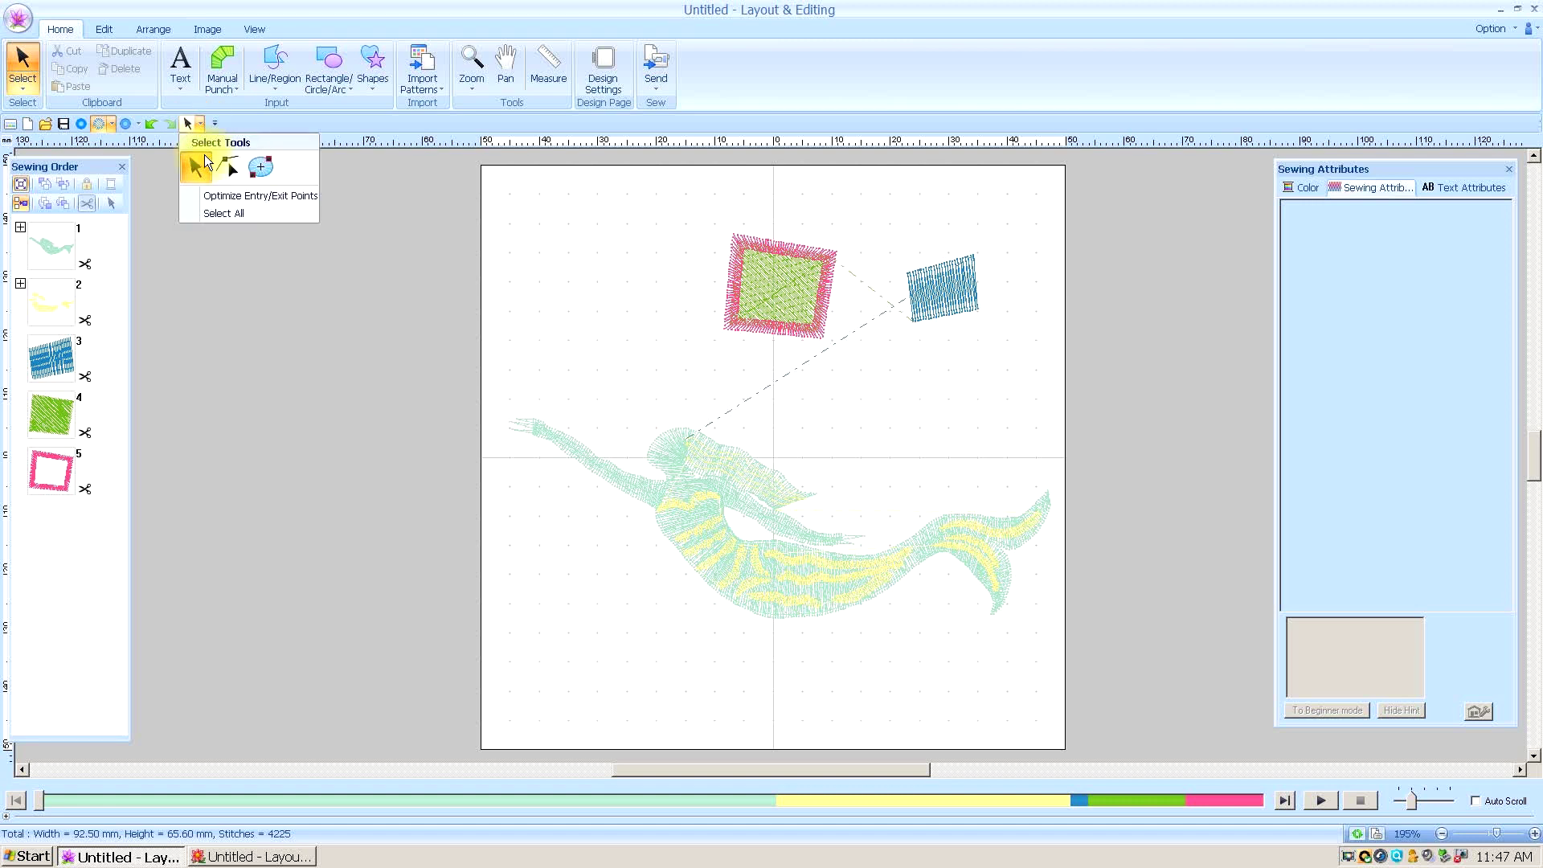
{"action": "left_click", "coordinate": [21, 87]}
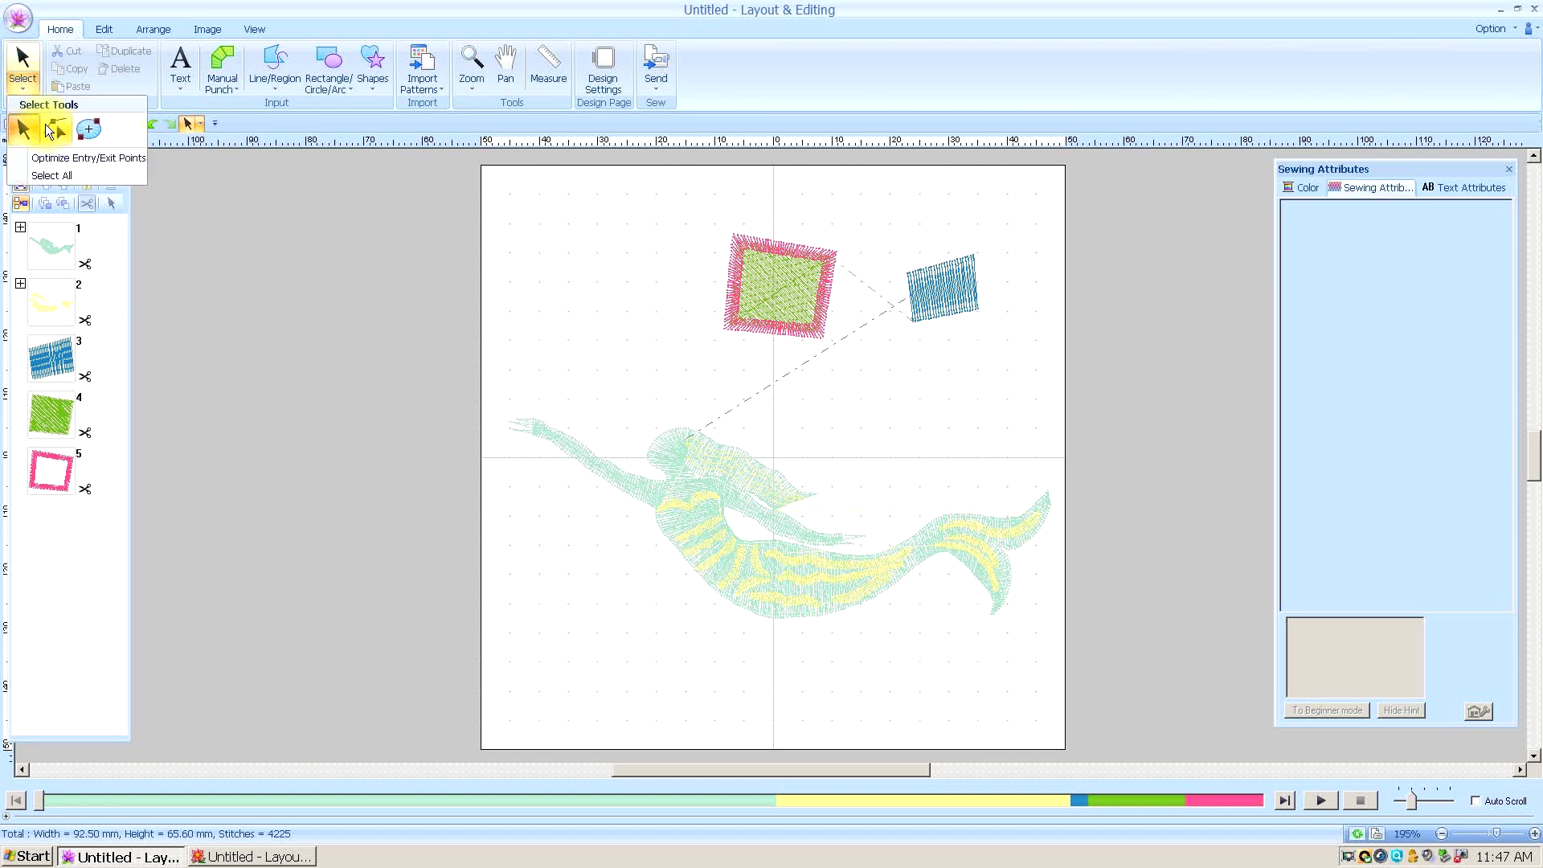
{"action": "left_click", "coordinate": [222, 195]}
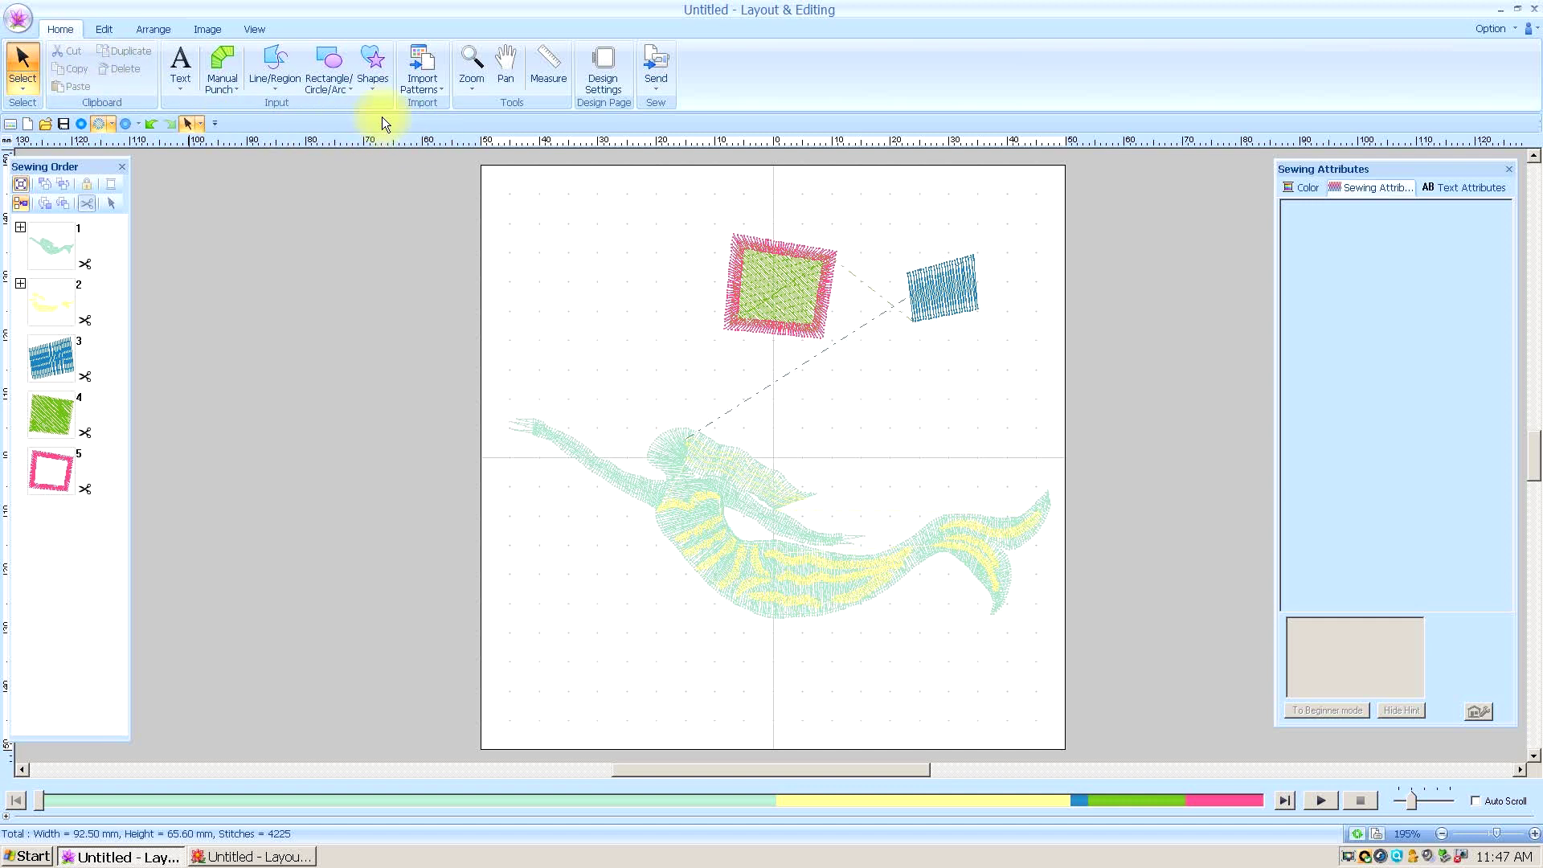
Add the Text tool to the Quick Access Toolbar and compare its text options with those in the ribbon.
{"action": "right_click", "coordinate": [180, 56]}
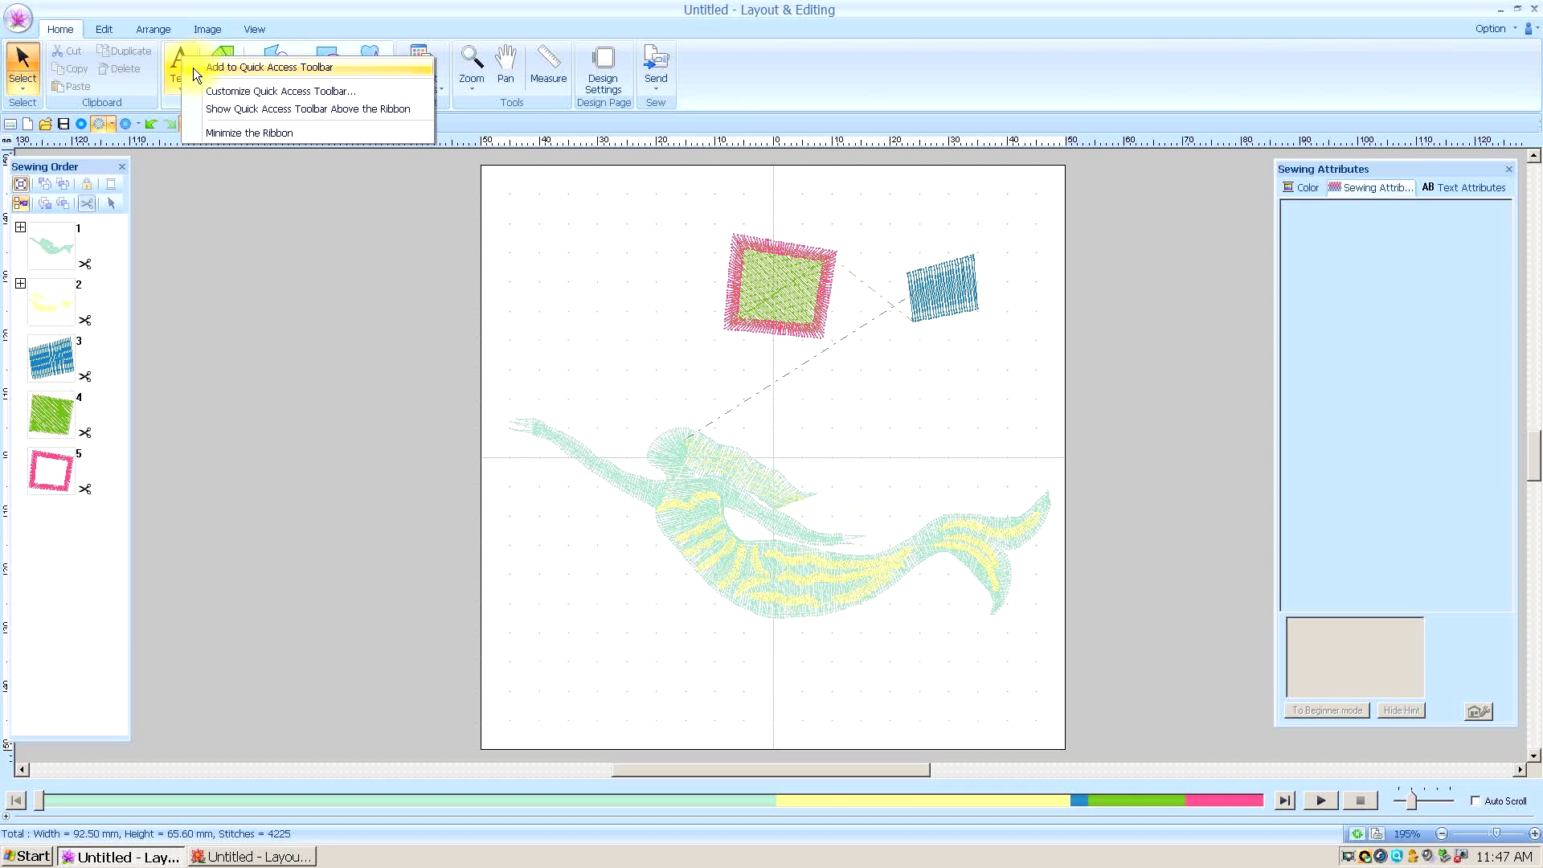
{"action": "left_click", "coordinate": [192, 67]}
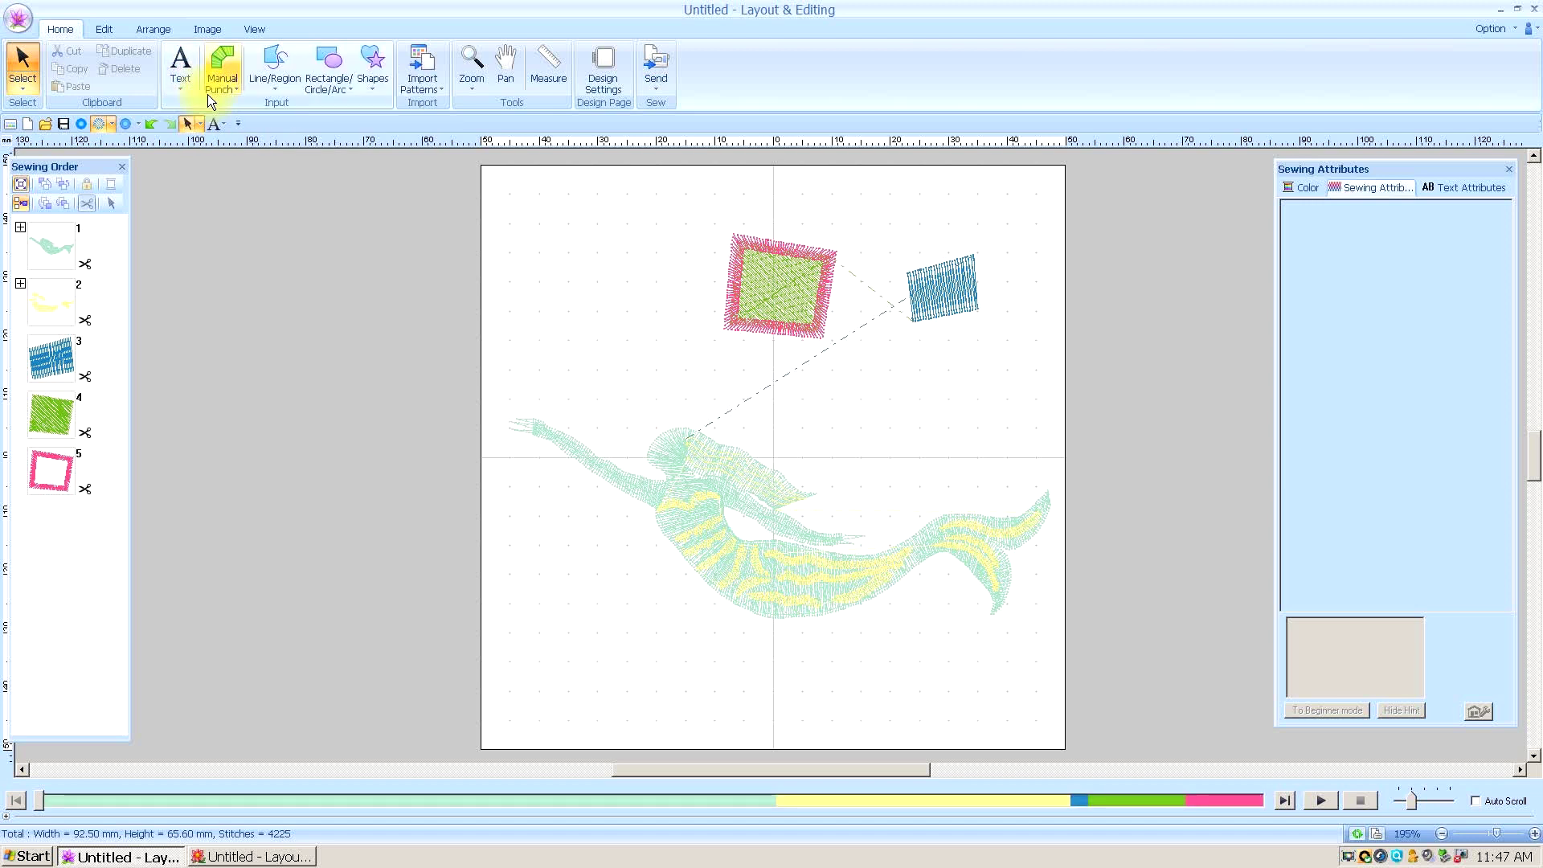
{"action": "left_click", "coordinate": [182, 88]}
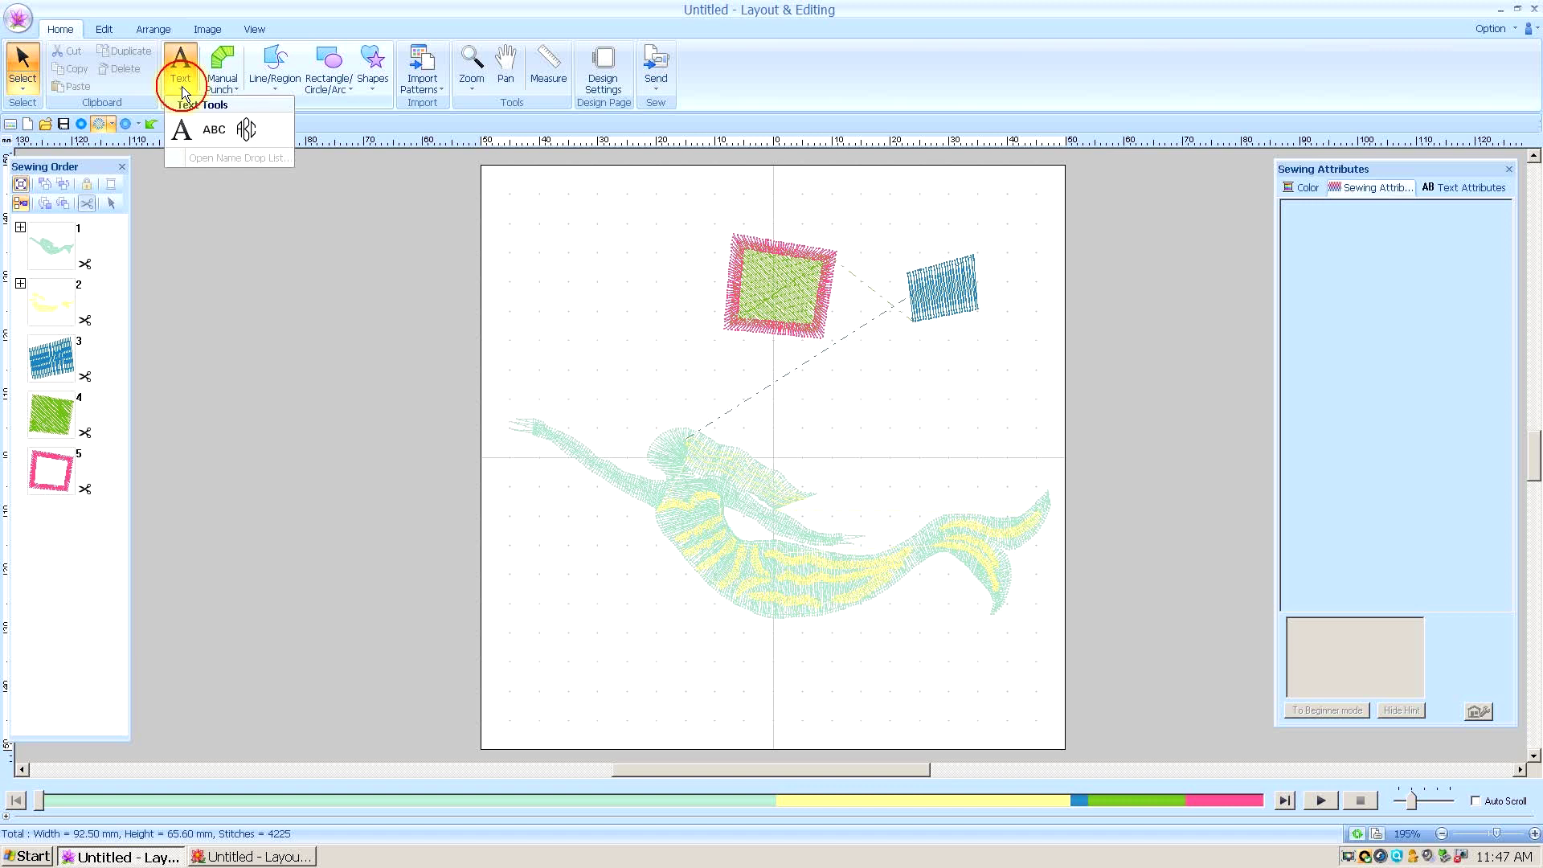
{"action": "left_click", "coordinate": [312, 125]}
{"action": "left_click", "coordinate": [223, 123]}
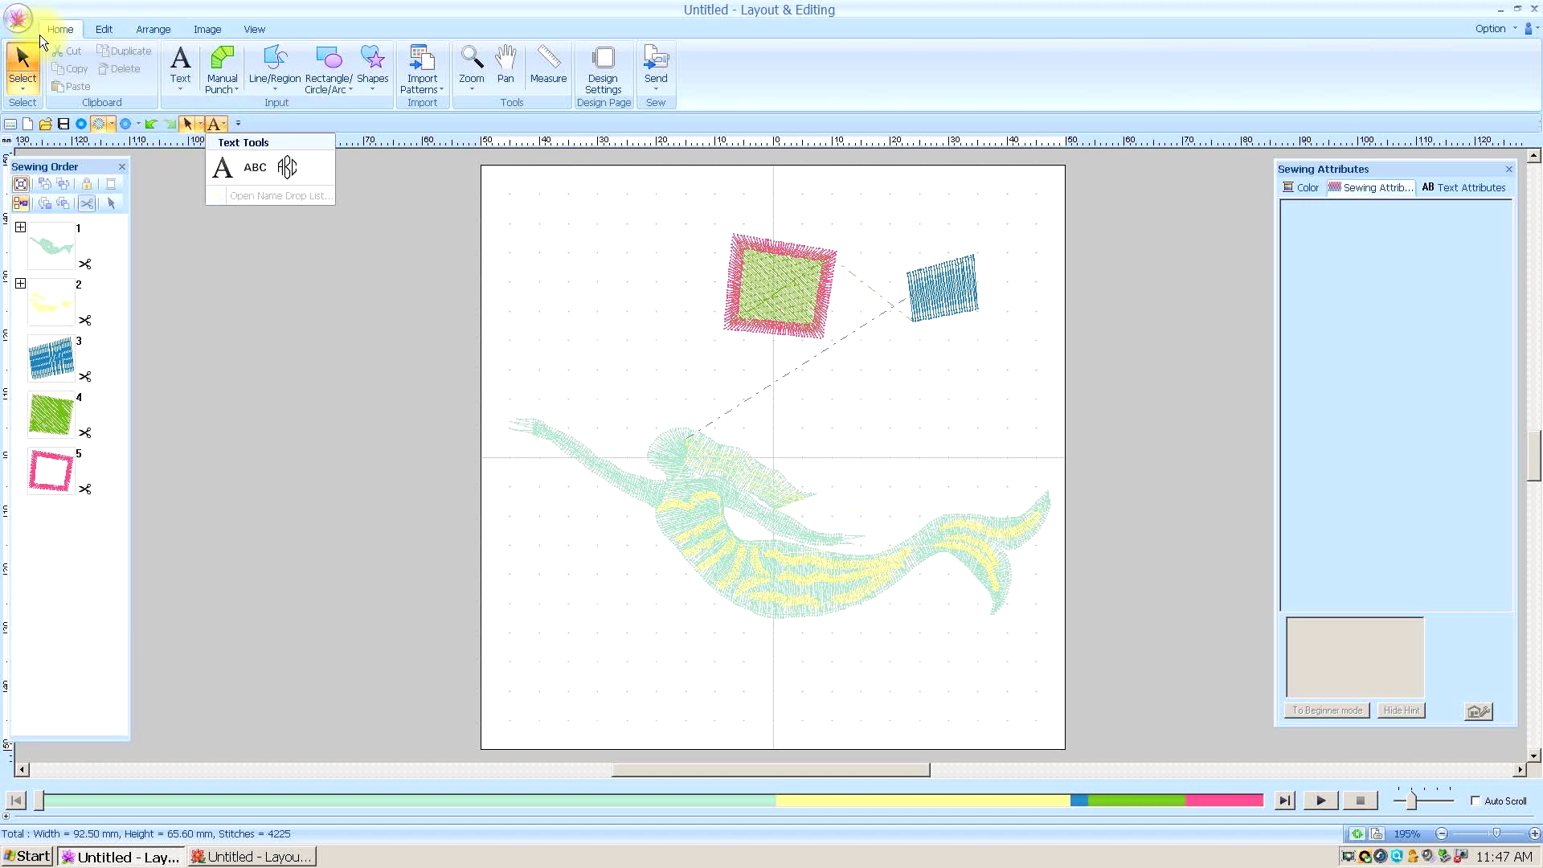
{"action": "left_click", "coordinate": [388, 191]}
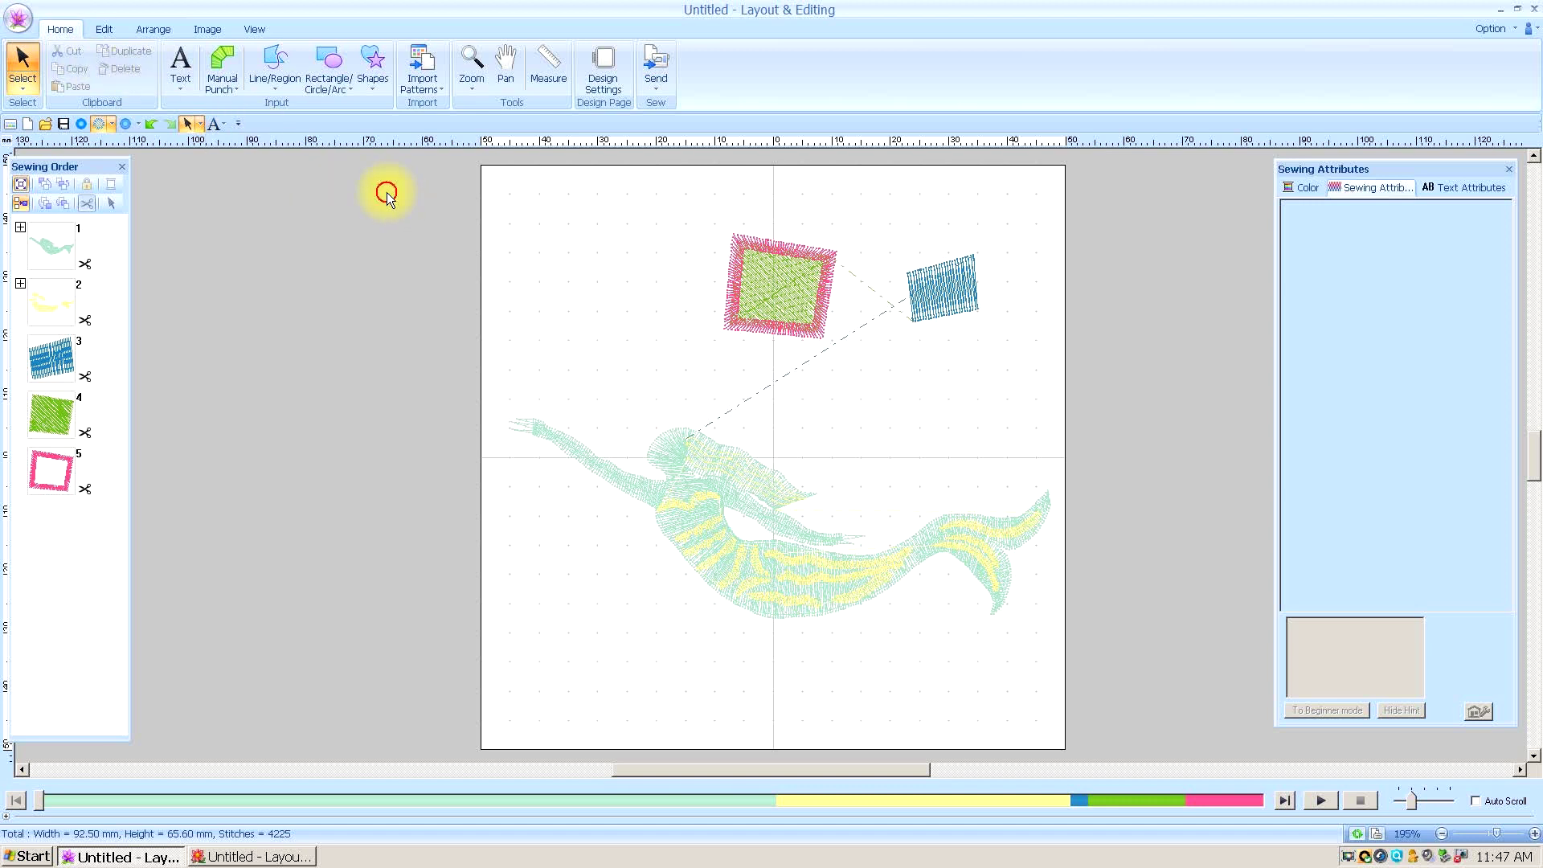
Add the Manual Punch tool to the Quick Access Toolbar and show its punching options there.
{"action": "right_click", "coordinate": [225, 56]}
{"action": "left_click", "coordinate": [237, 66]}
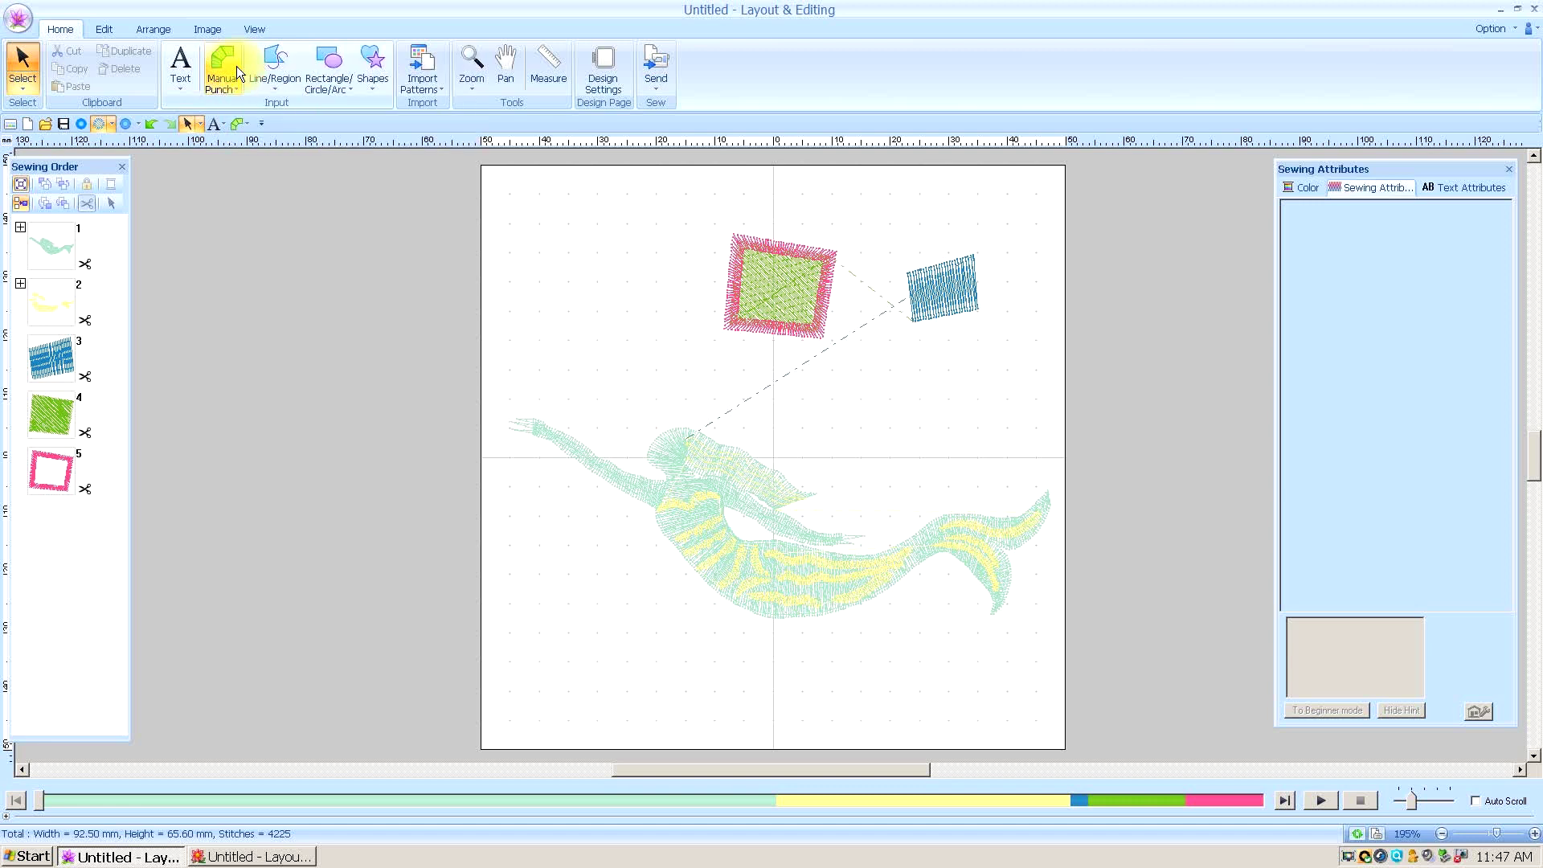
{"action": "left_click", "coordinate": [243, 124]}
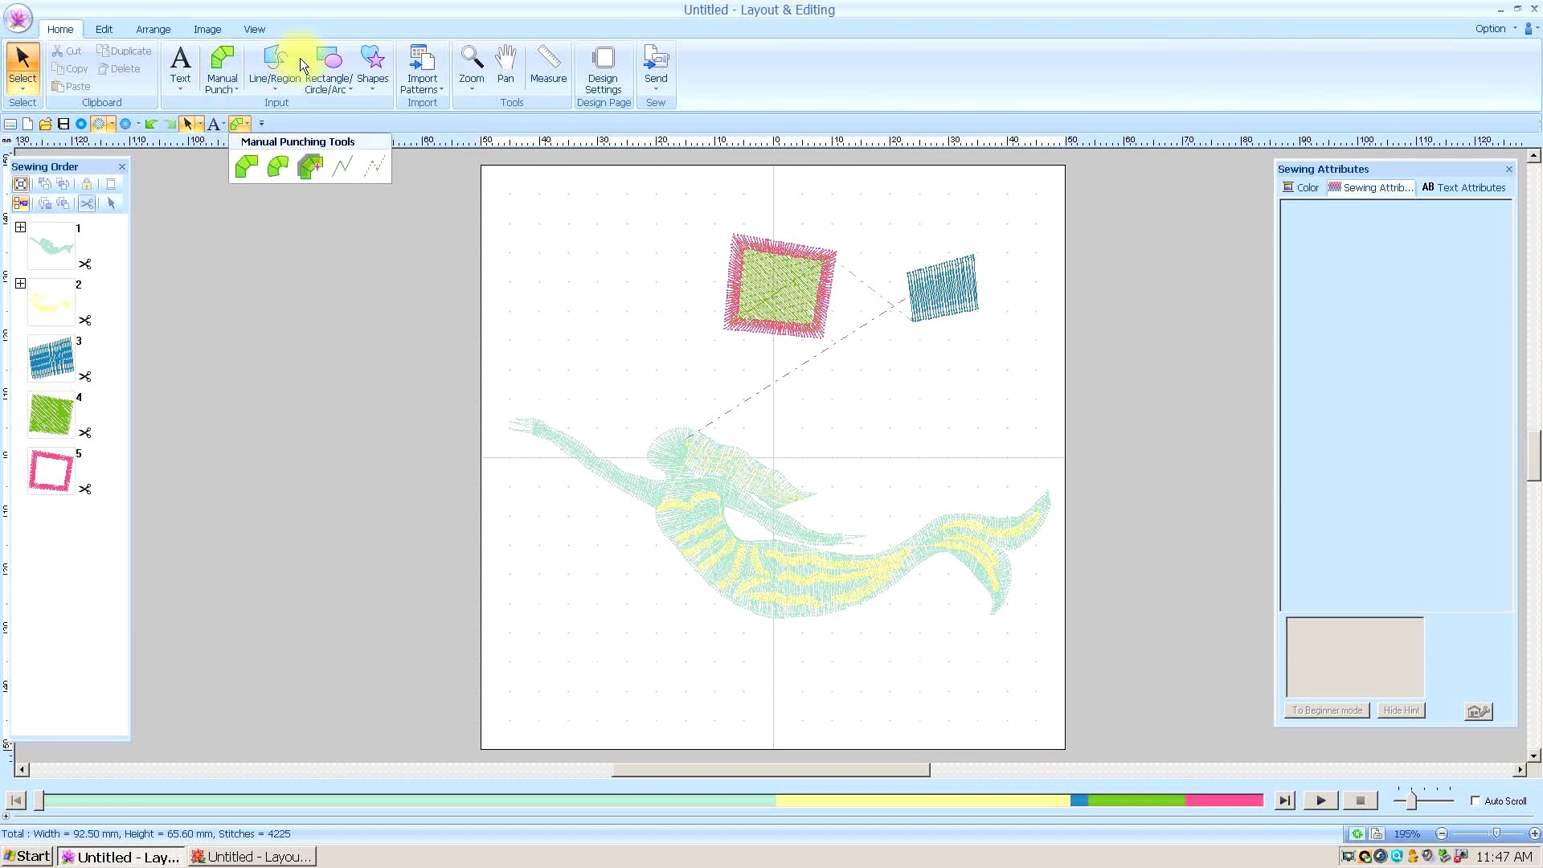
Add the Line/Region, Rectangle/Circle/Arc and Shapes tools to the Quick Access Toolbar.
{"action": "right_click", "coordinate": [267, 56]}
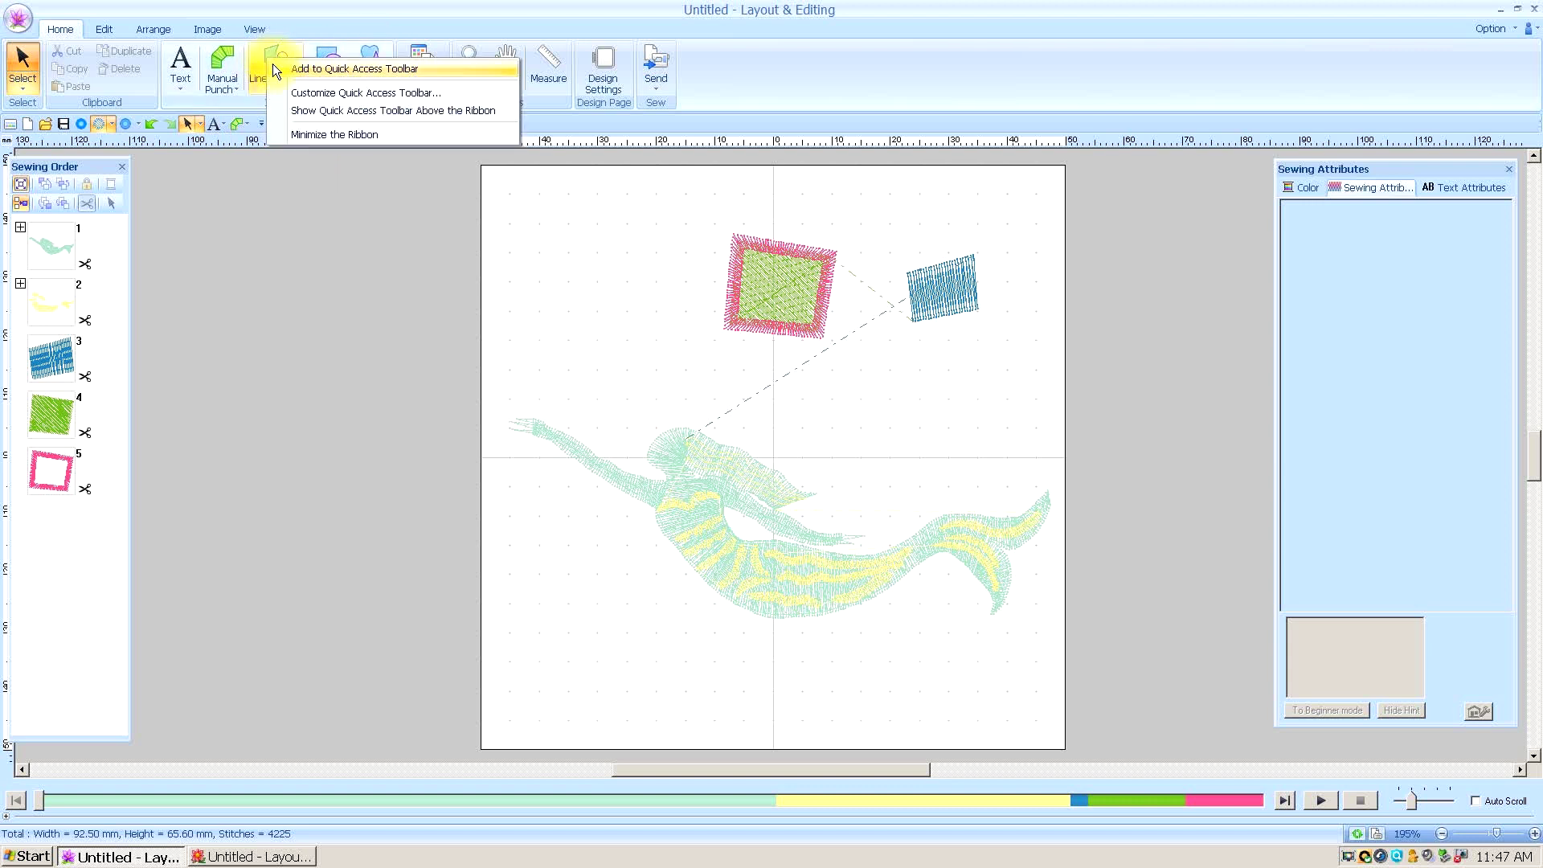
{"action": "left_click", "coordinate": [277, 67]}
{"action": "right_click", "coordinate": [325, 58]}
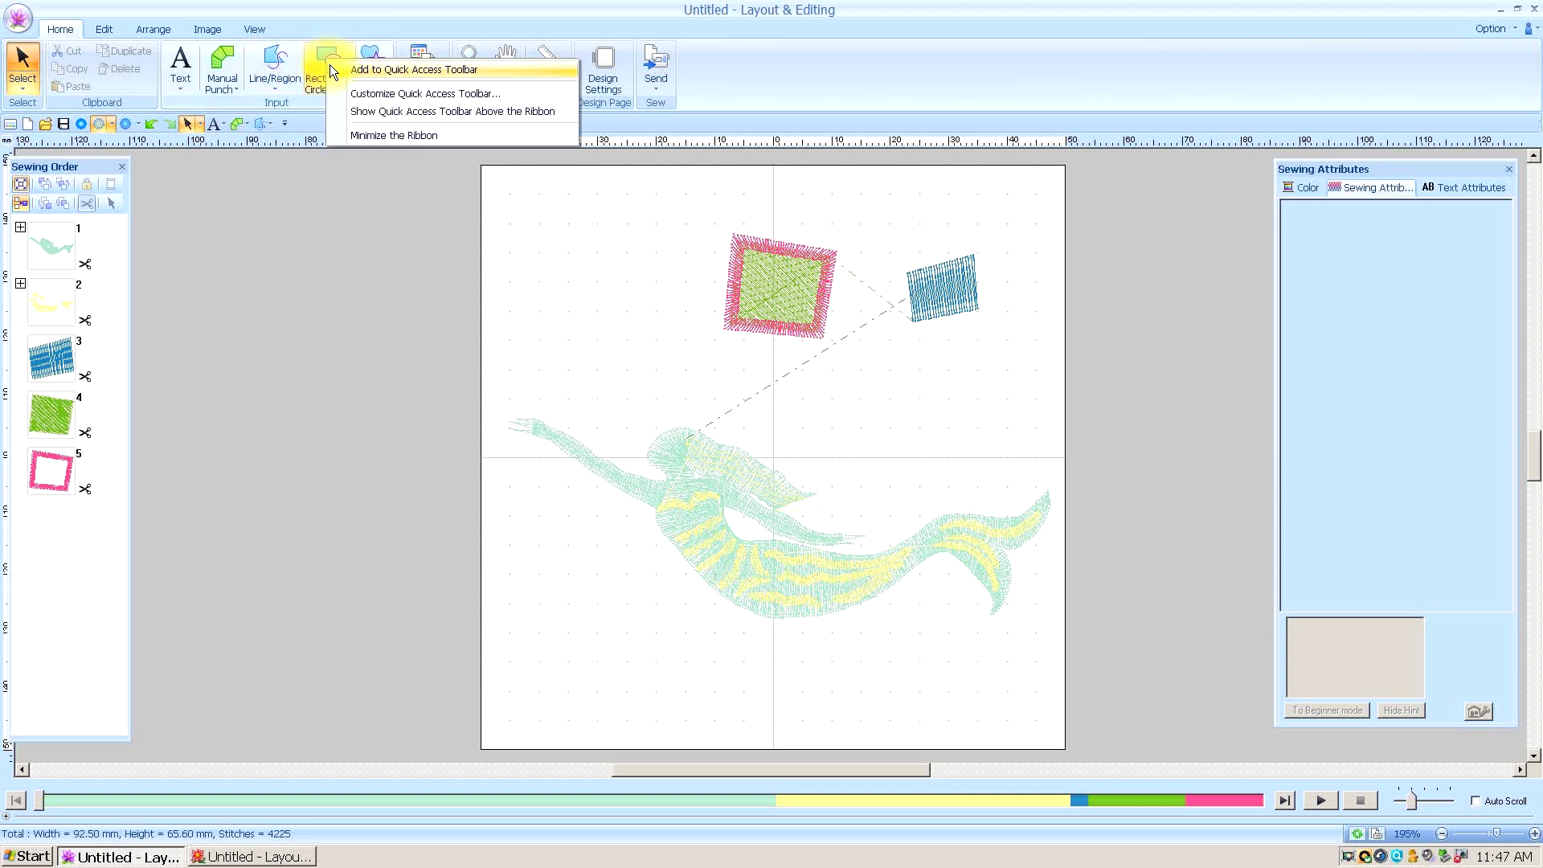
{"action": "left_click", "coordinate": [336, 68]}
{"action": "right_click", "coordinate": [369, 55]}
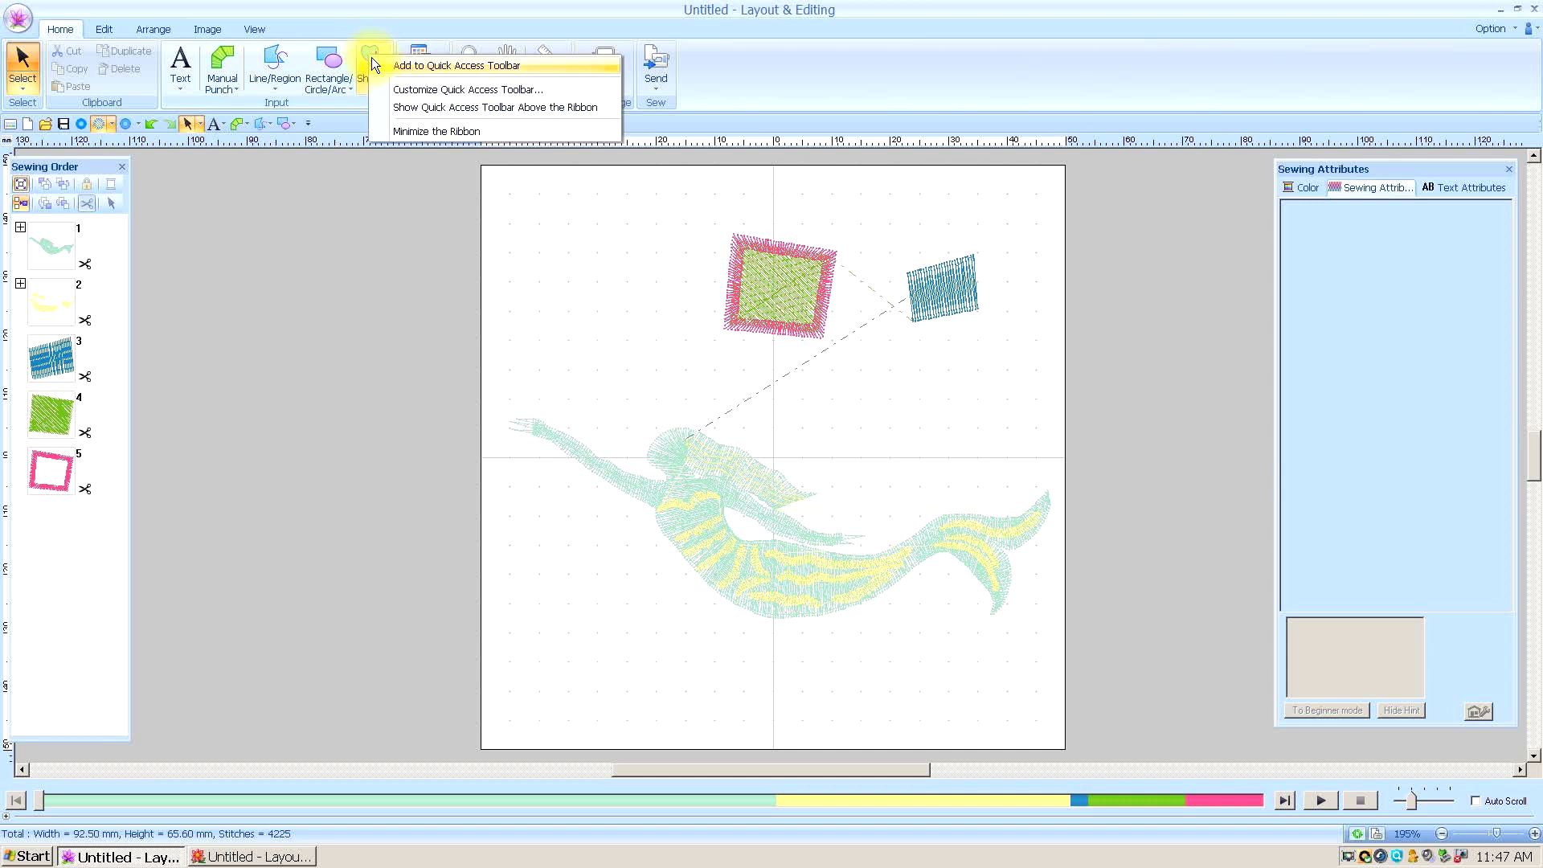
{"action": "left_click", "coordinate": [383, 66]}
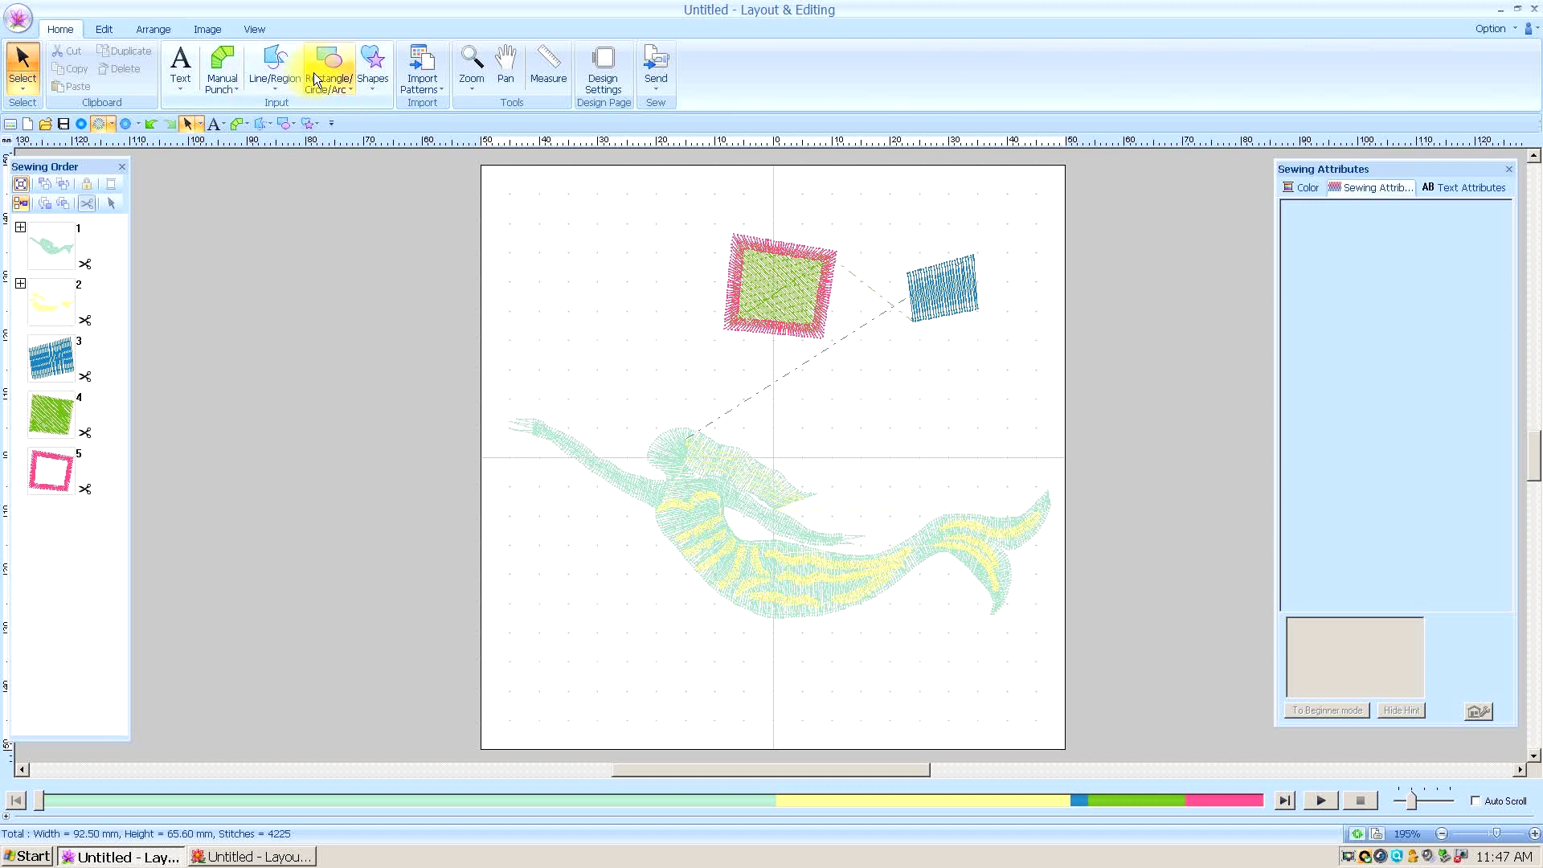
Add Import Patterns and the Zoom tool to the Quick Access Toolbar, and show the zoom options there.
{"action": "right_click", "coordinate": [426, 67]}
{"action": "left_click", "coordinate": [437, 81]}
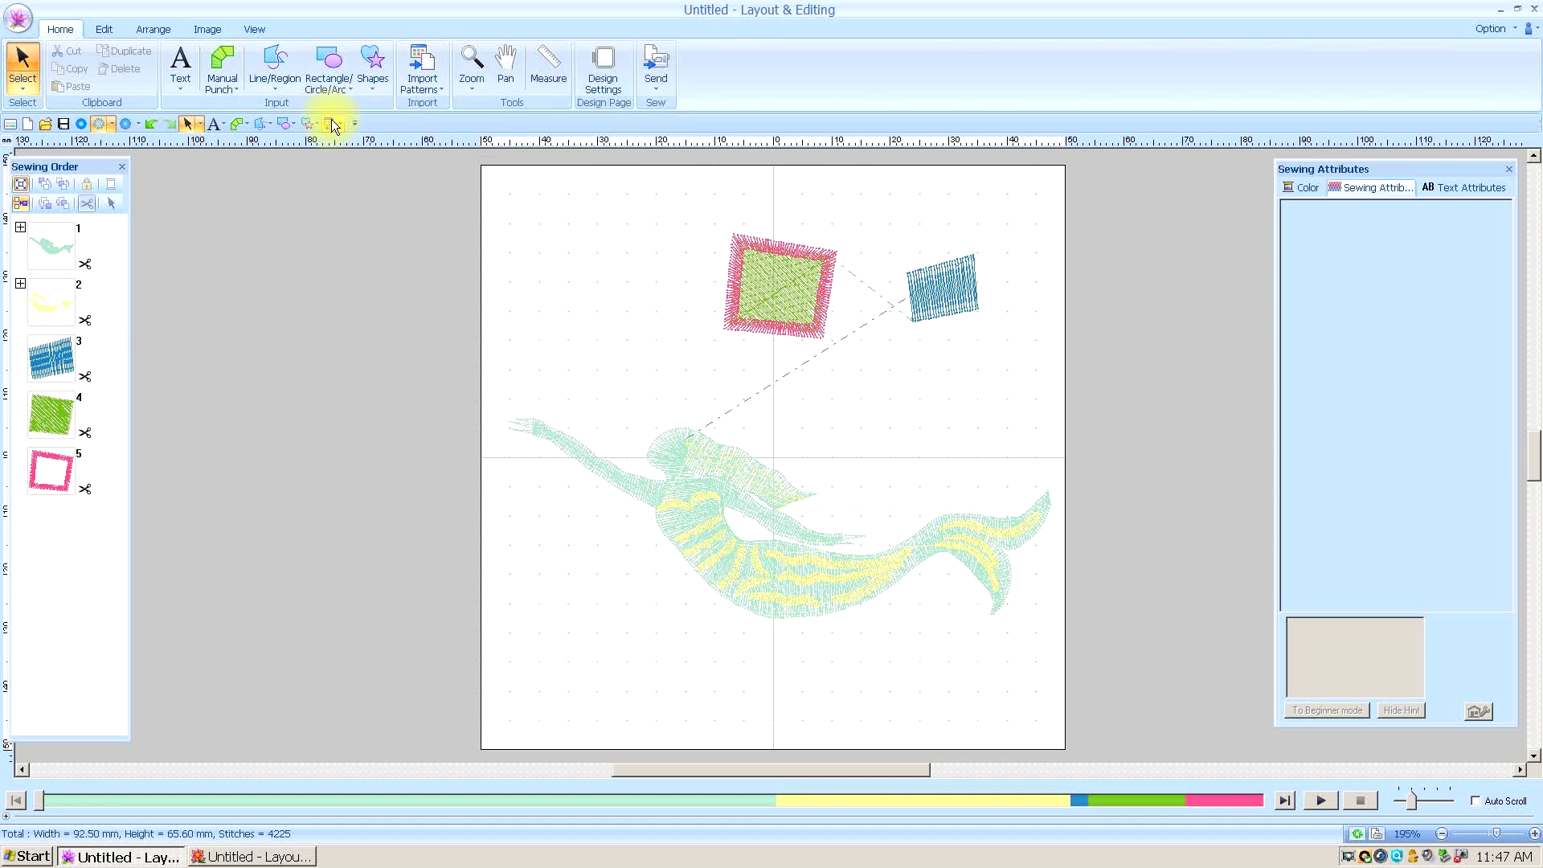
{"action": "right_click", "coordinate": [475, 61]}
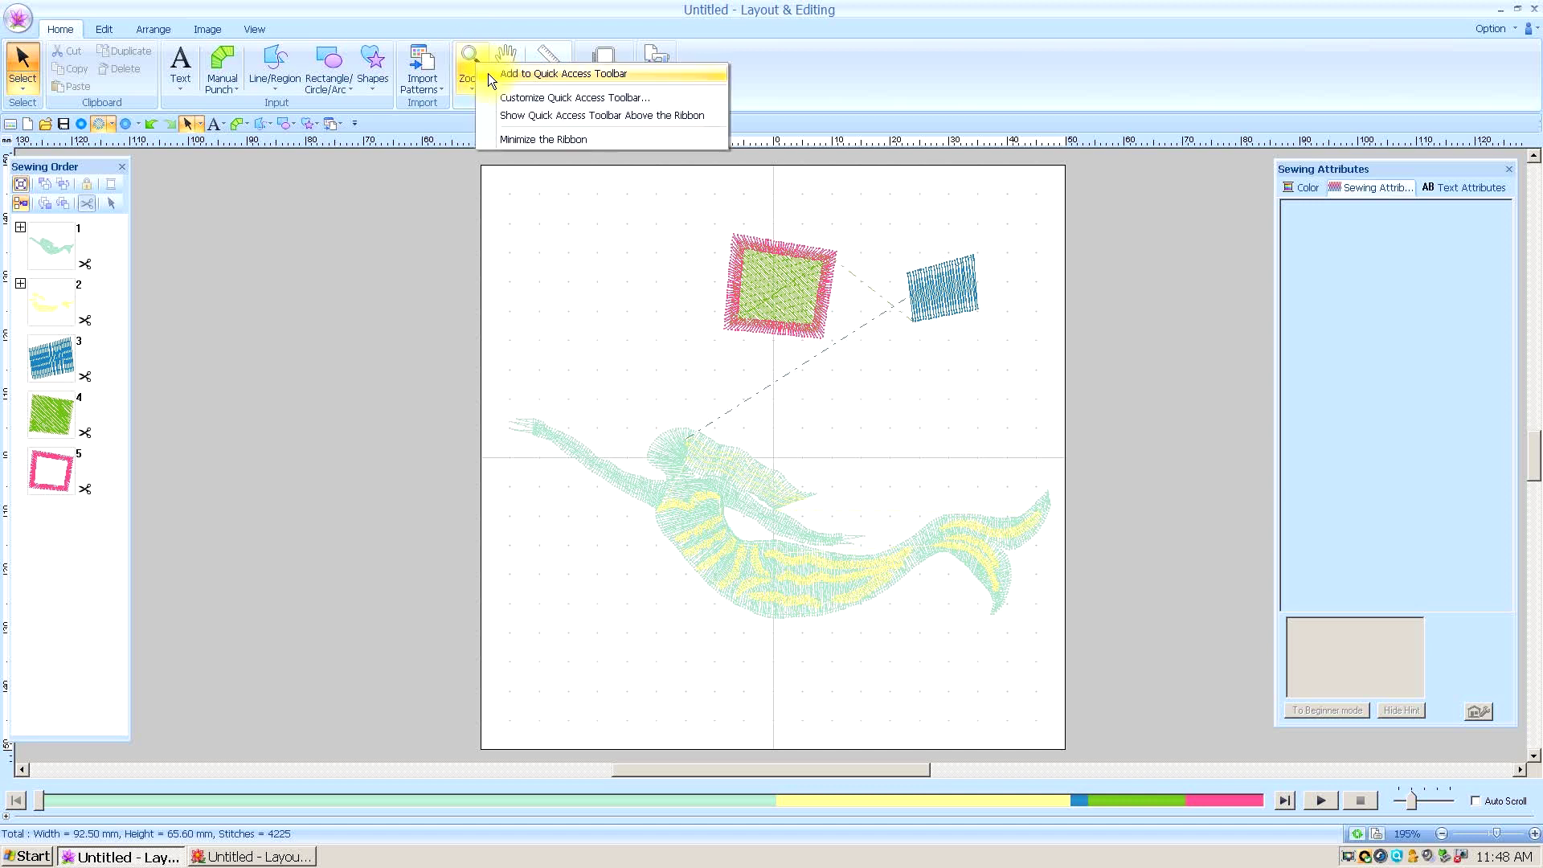
{"action": "left_click", "coordinate": [489, 73]}
{"action": "left_click", "coordinate": [363, 122]}
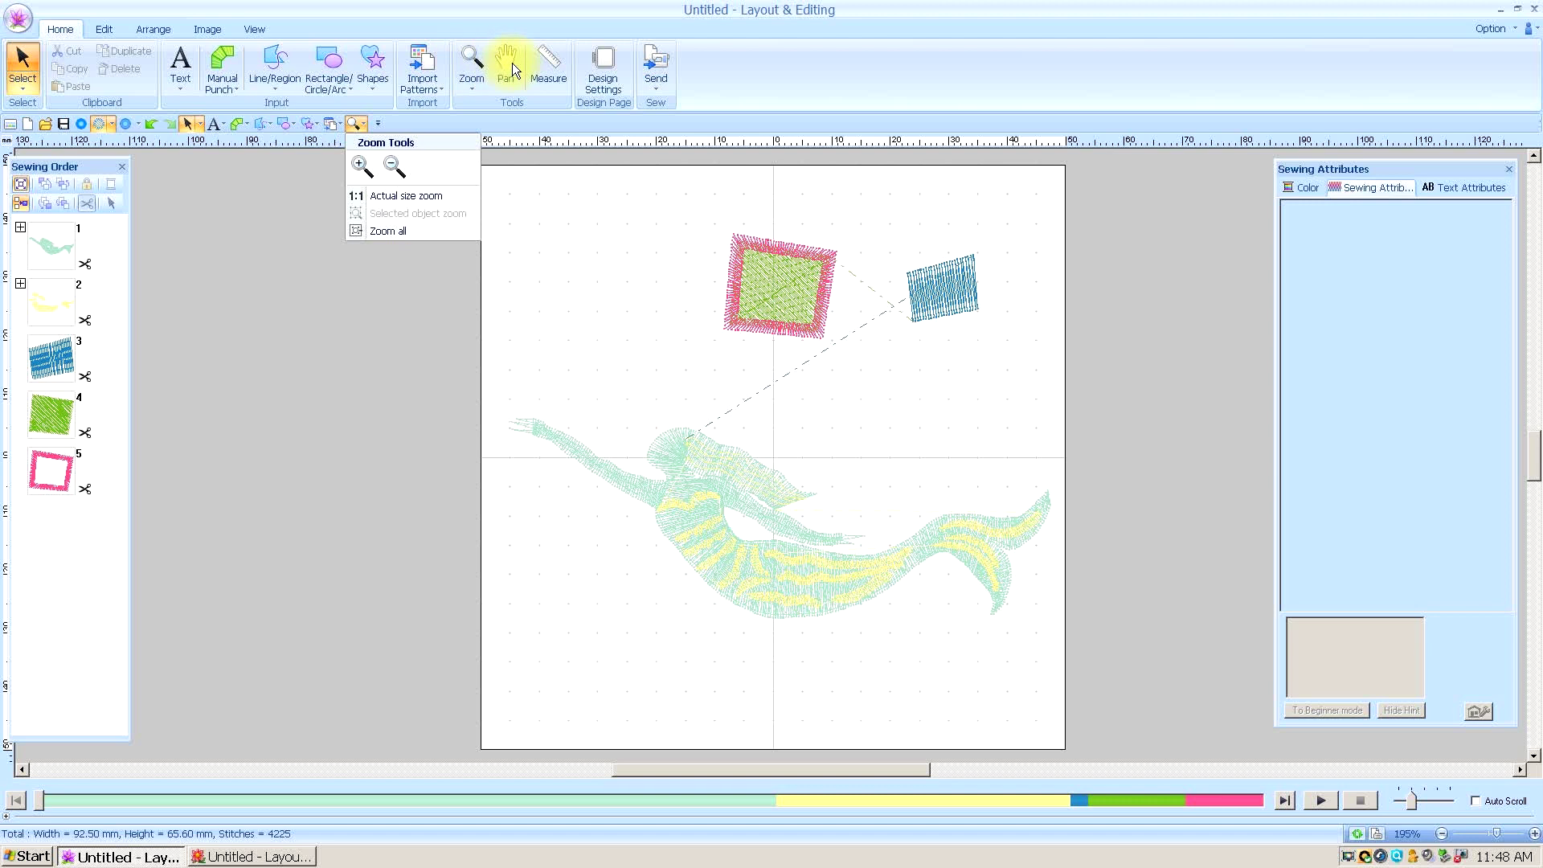
Add the Measure and Design Settings tools to the Quick Access Toolbar.
{"action": "right_click", "coordinate": [553, 61]}
{"action": "right_click", "coordinate": [553, 61]}
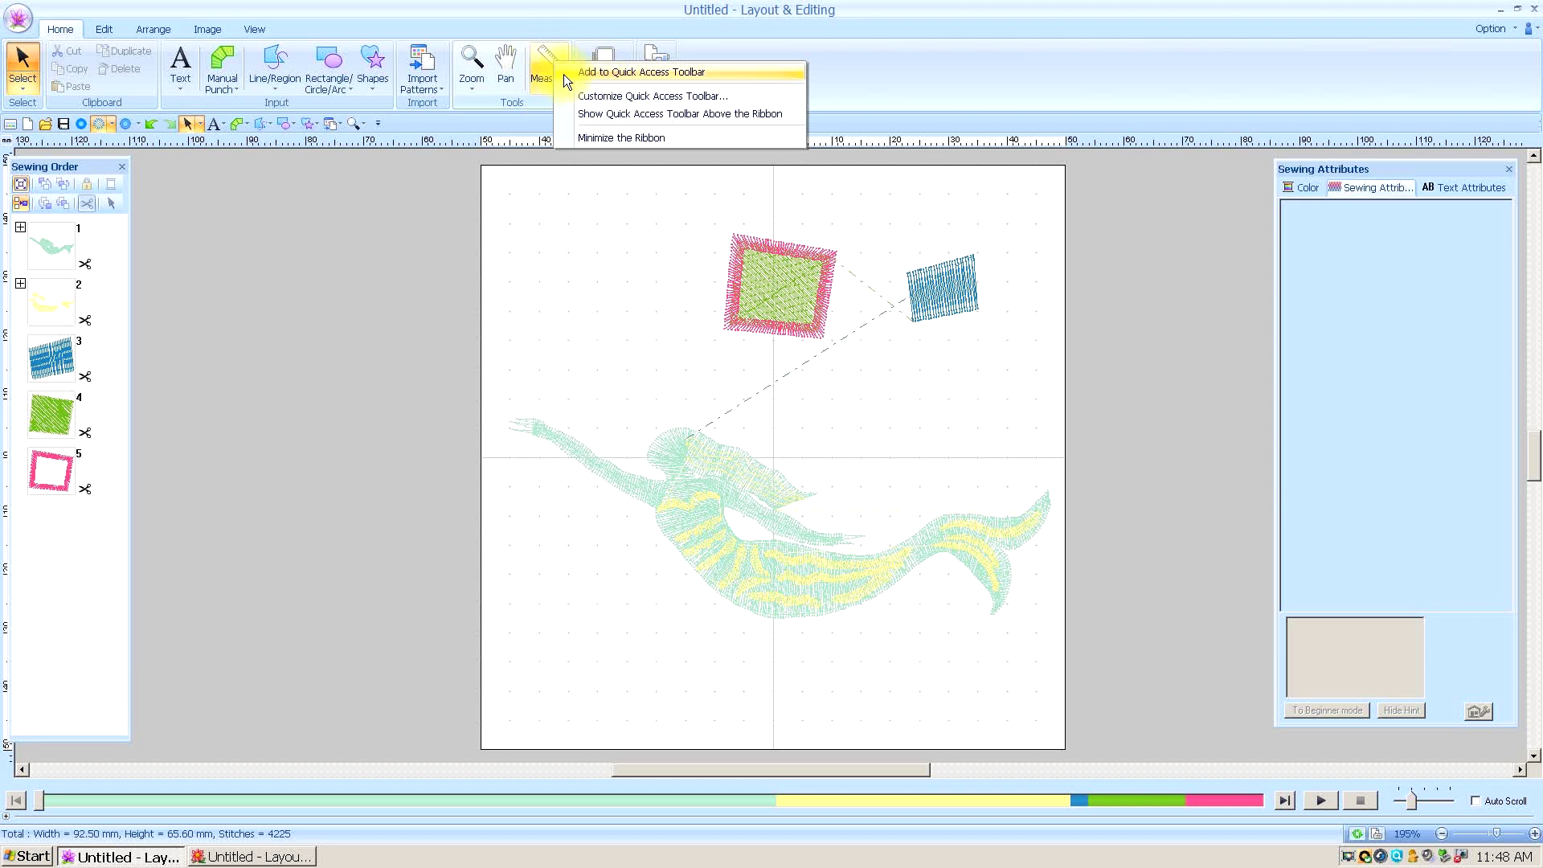
{"action": "left_click", "coordinate": [563, 71]}
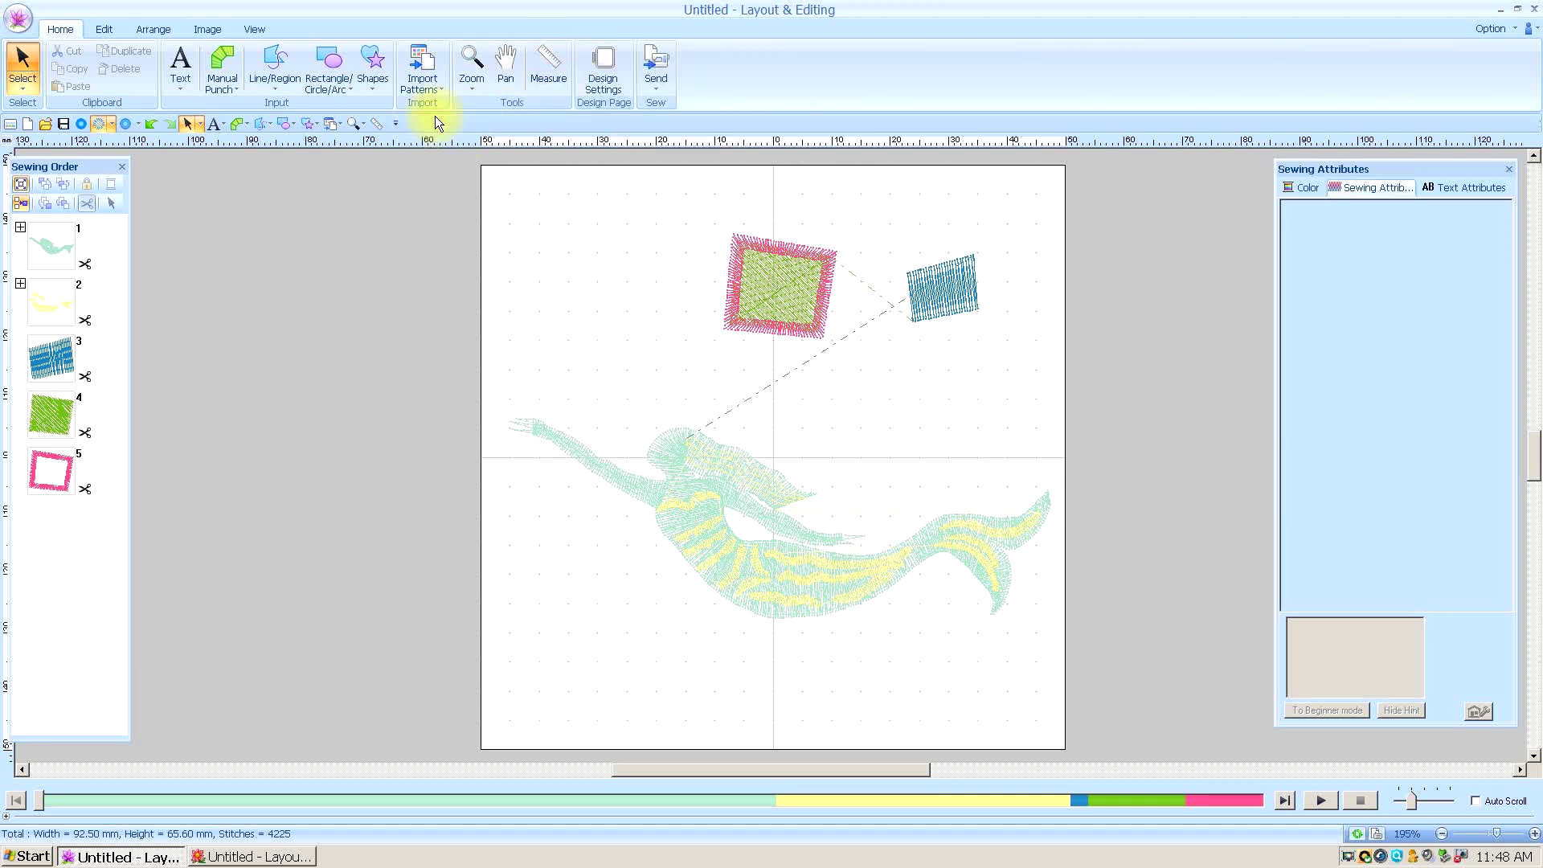
{"action": "right_click", "coordinate": [606, 59]}
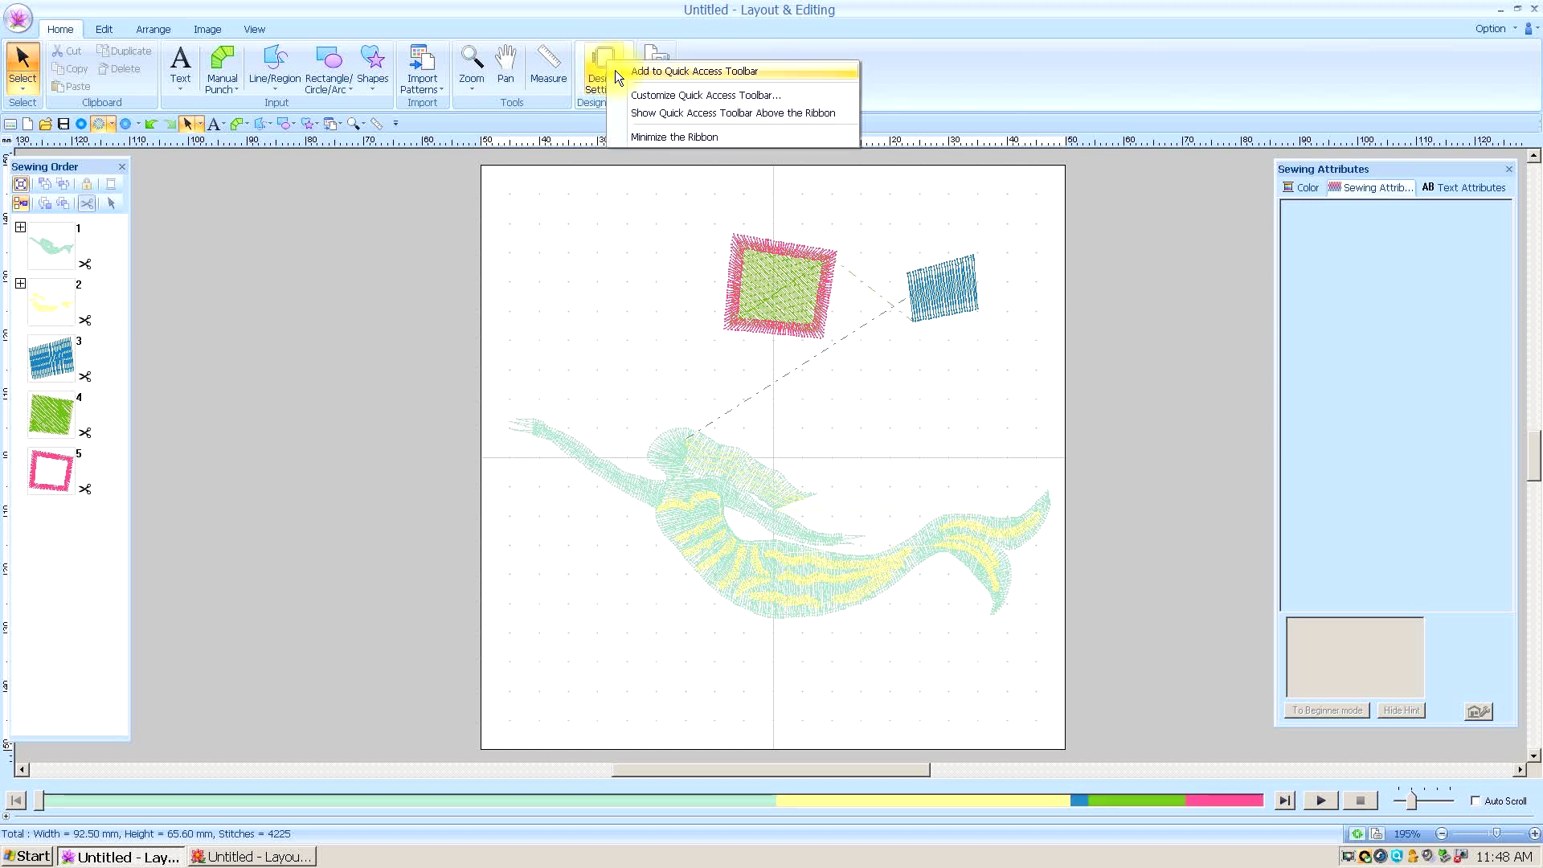
{"action": "left_click", "coordinate": [615, 70]}
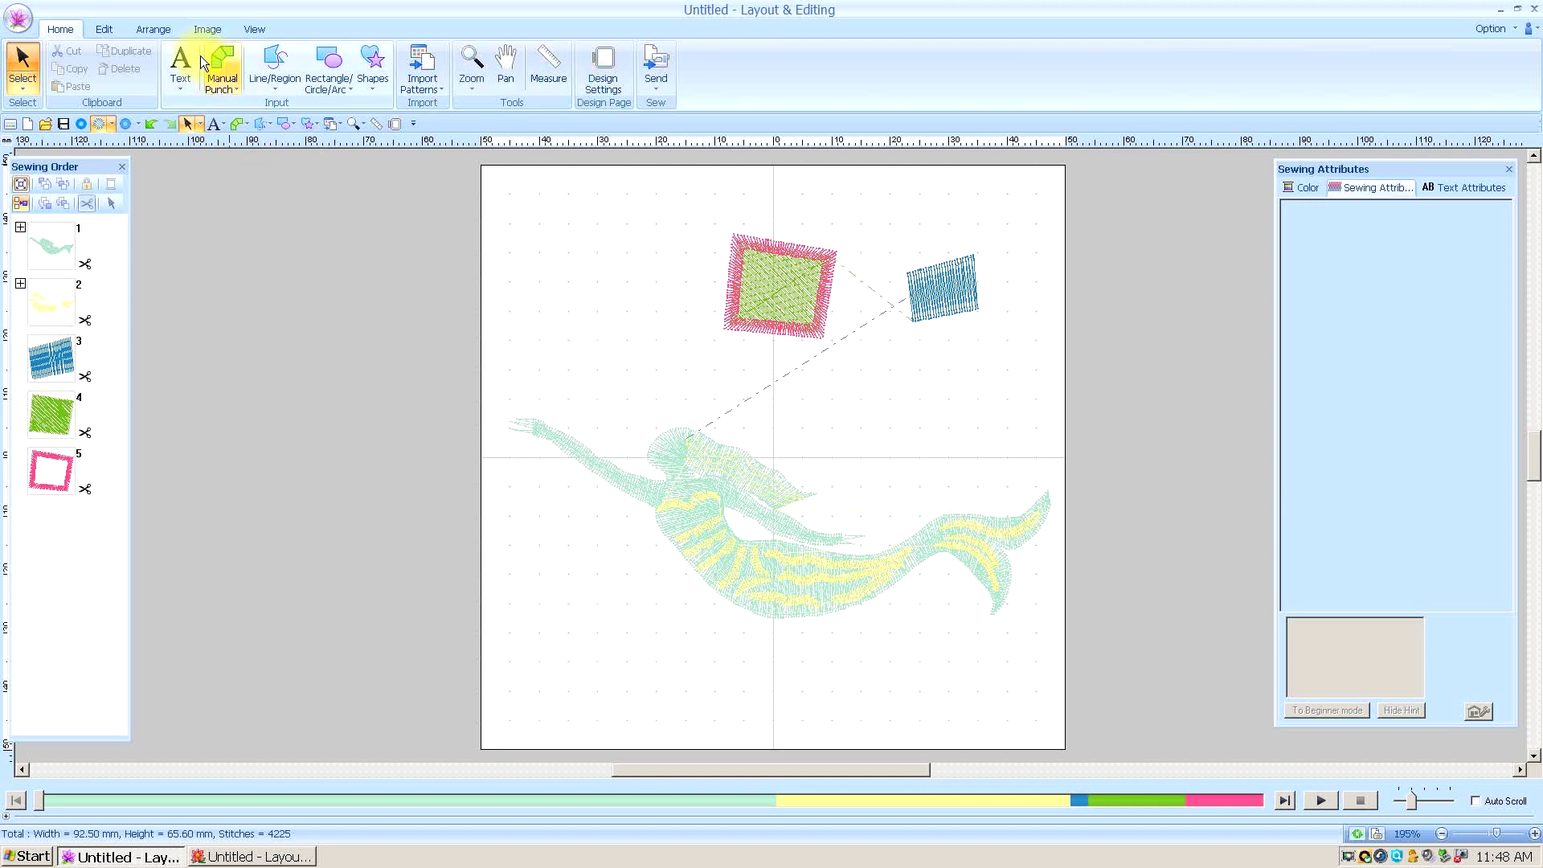
Add the Group tool from the editing tools to the Quick Access Toolbar.
{"action": "left_click", "coordinate": [108, 29]}
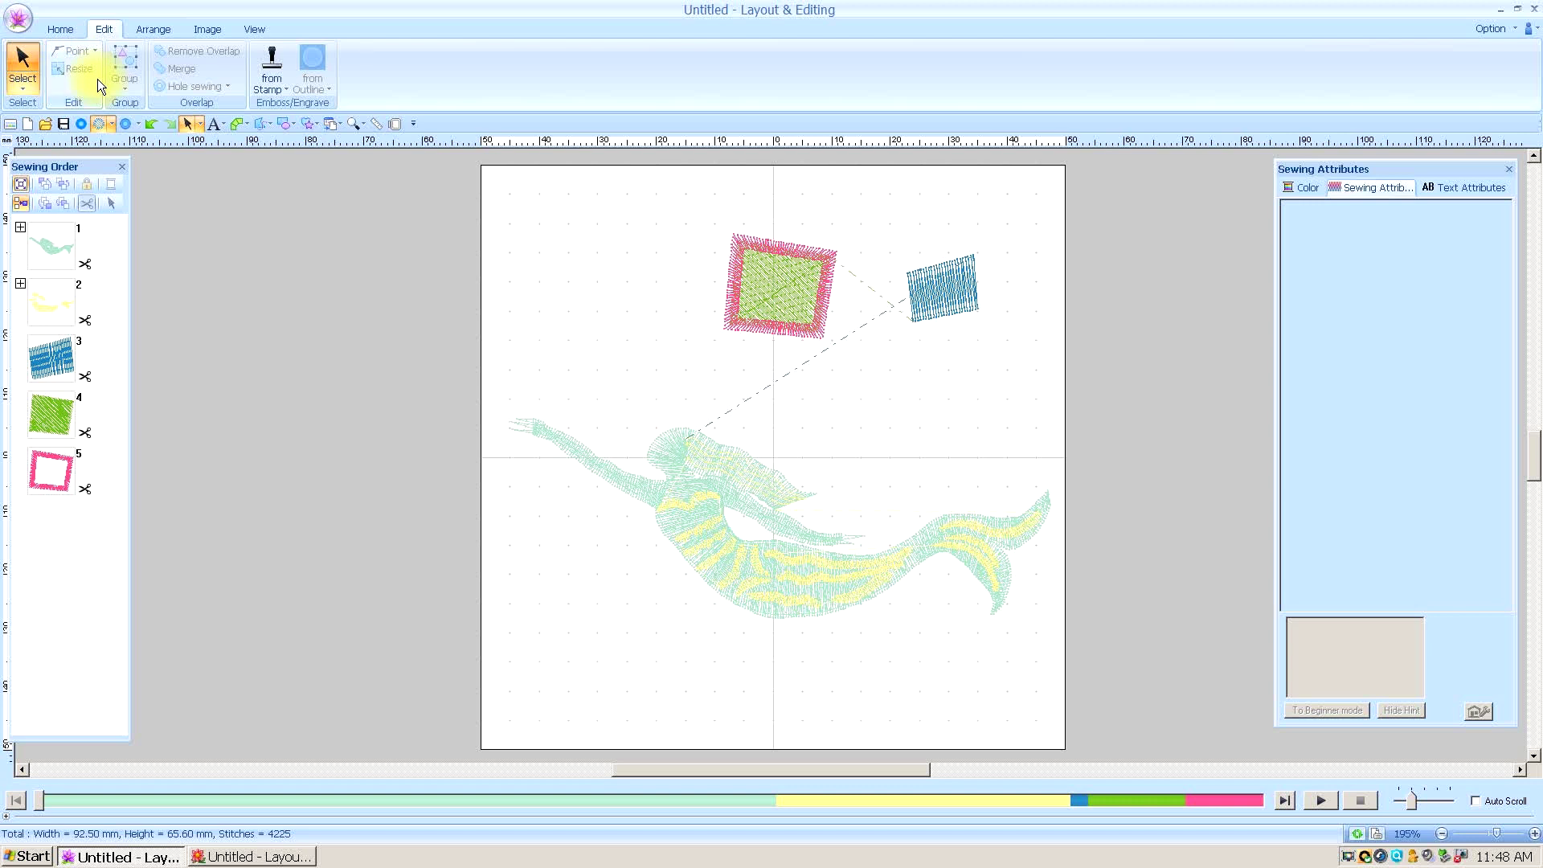
{"action": "right_click", "coordinate": [127, 60]}
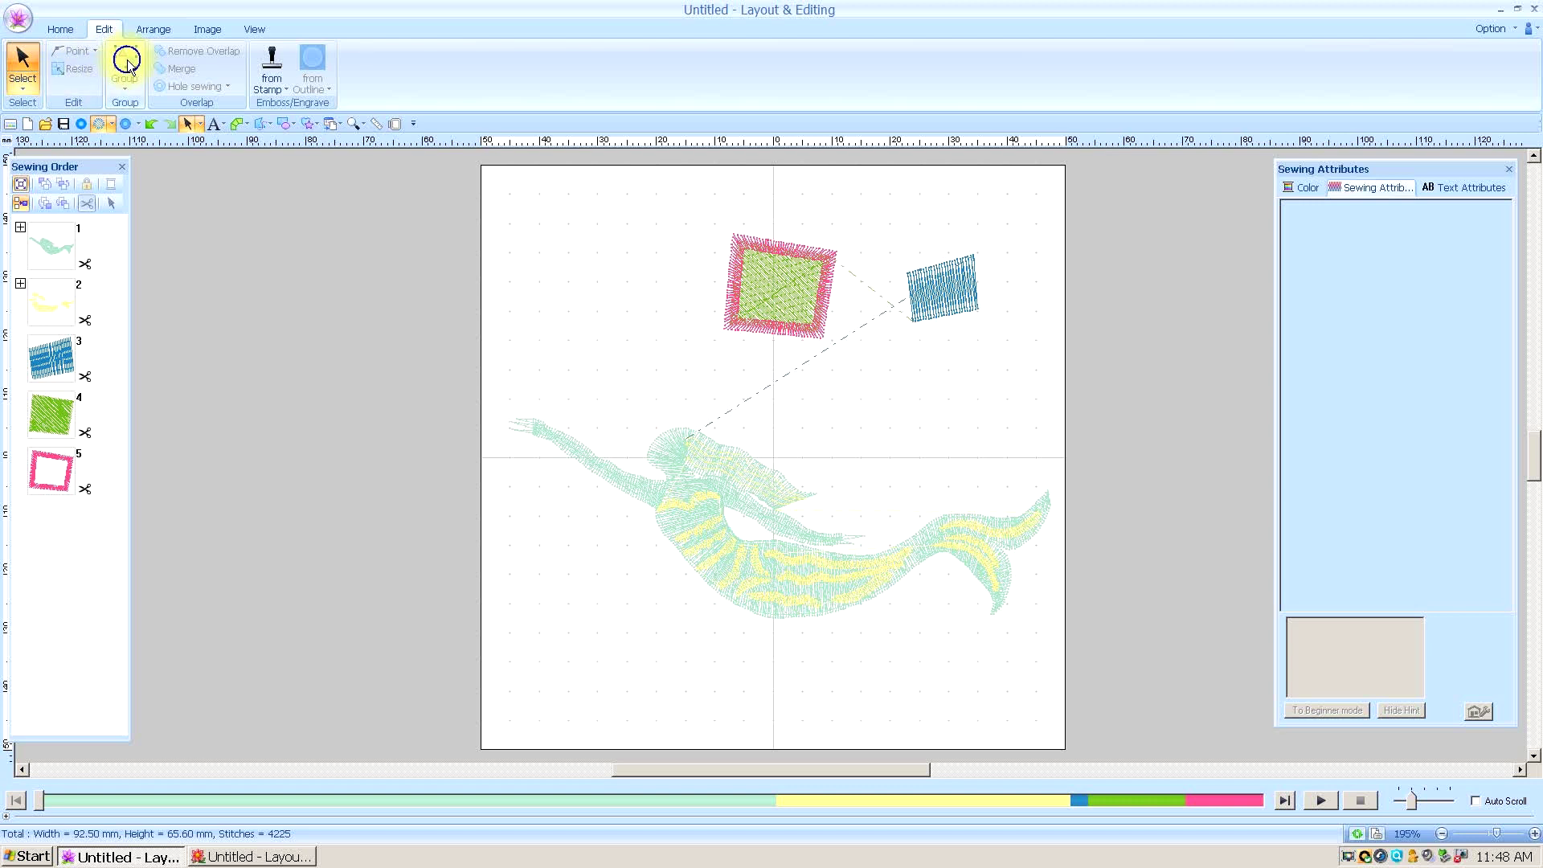
{"action": "left_click", "coordinate": [138, 71]}
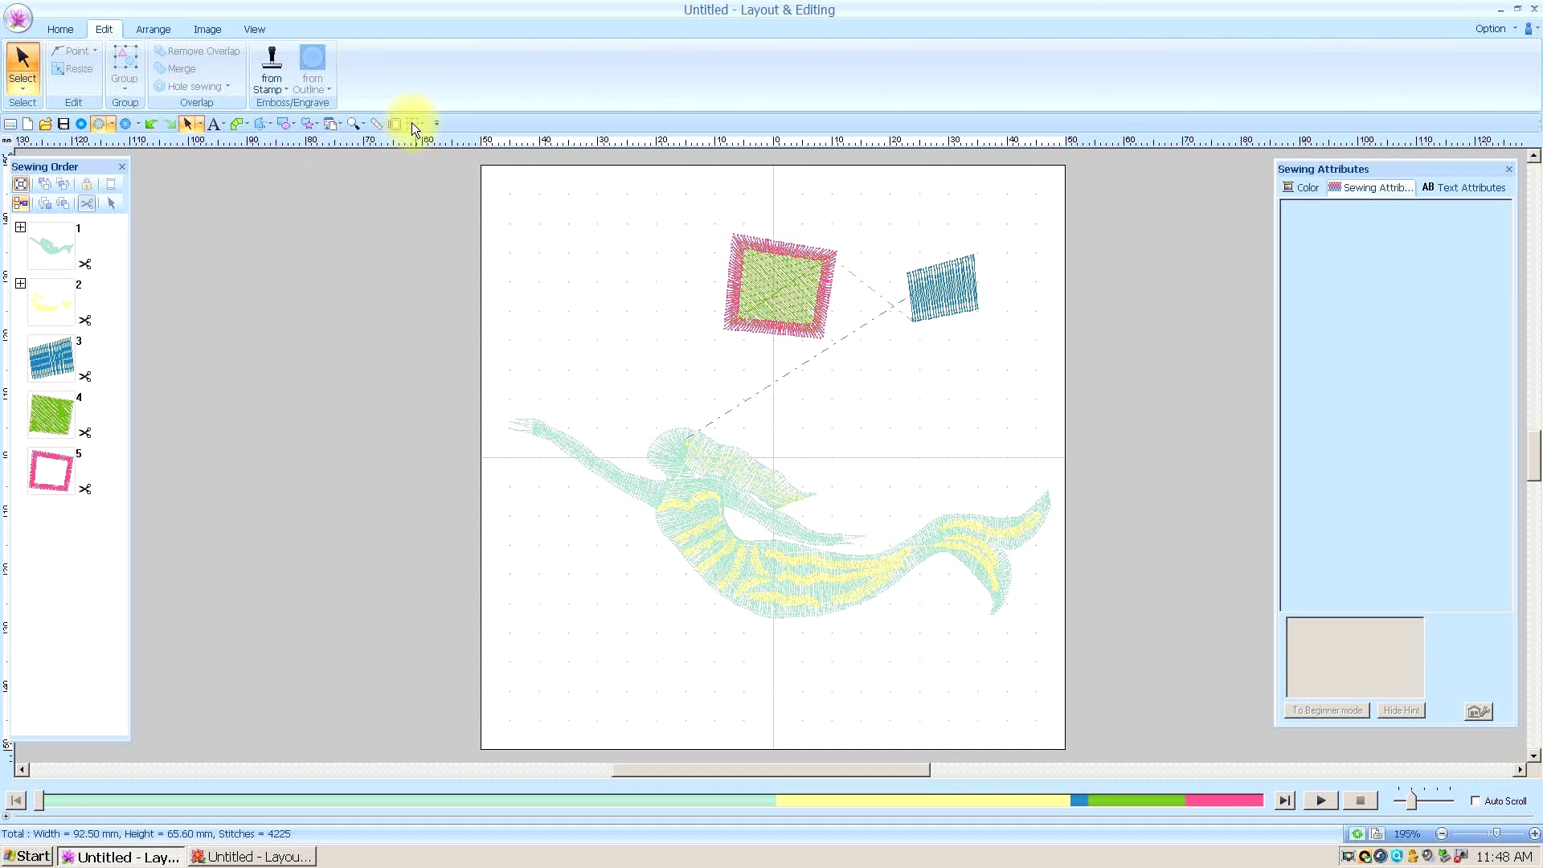
Add the Remove Overlap, Merge, Hole sewing and emboss/engrave from Stamp tools to the Quick Access Toolbar.
{"action": "right_click", "coordinate": [175, 48]}
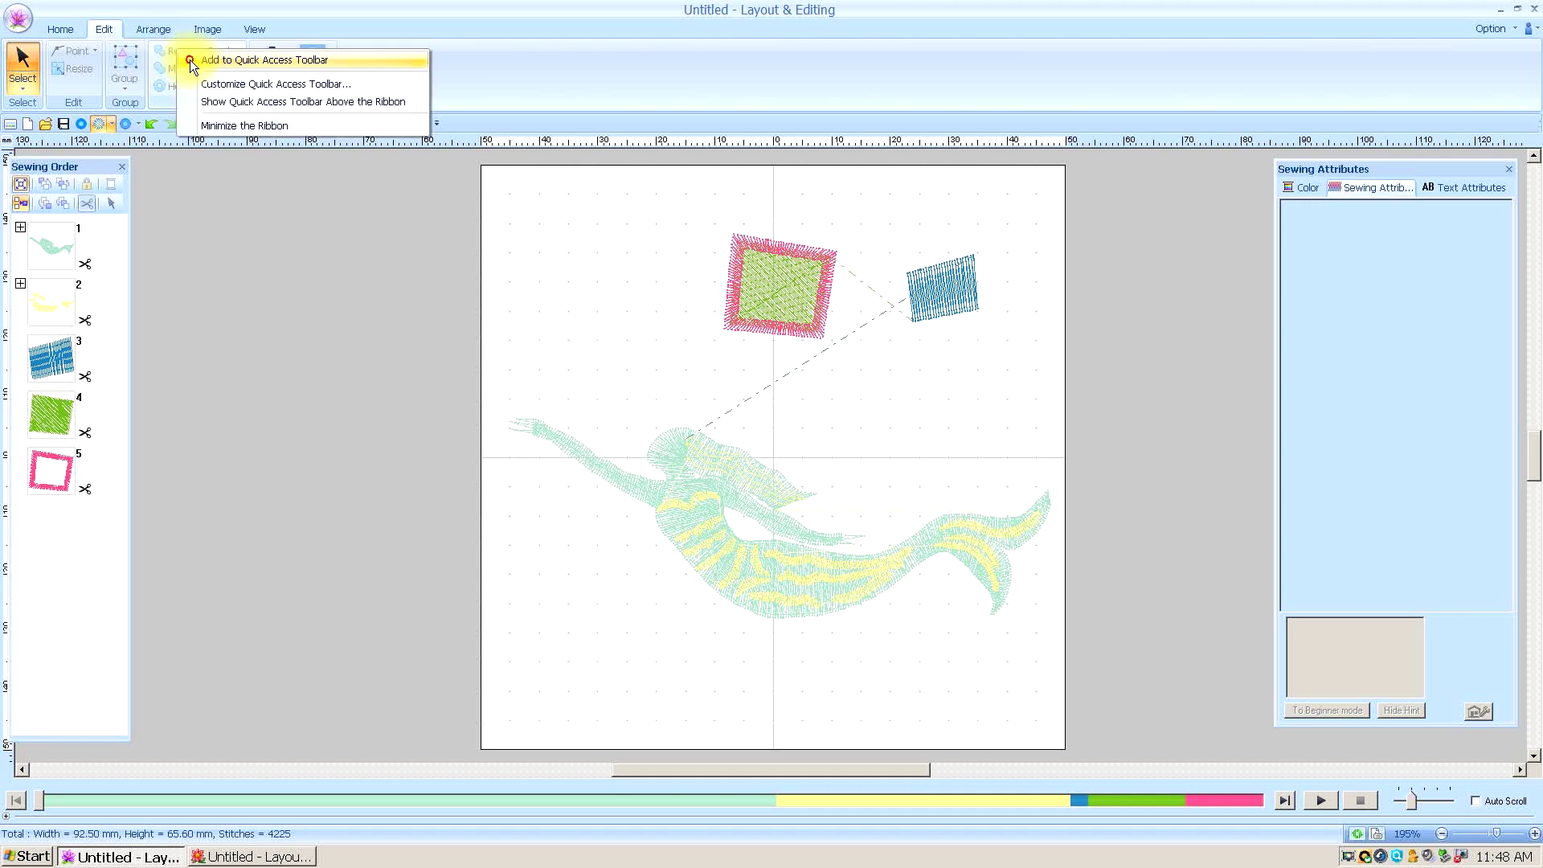
{"action": "left_click", "coordinate": [189, 59]}
{"action": "right_click", "coordinate": [185, 70]}
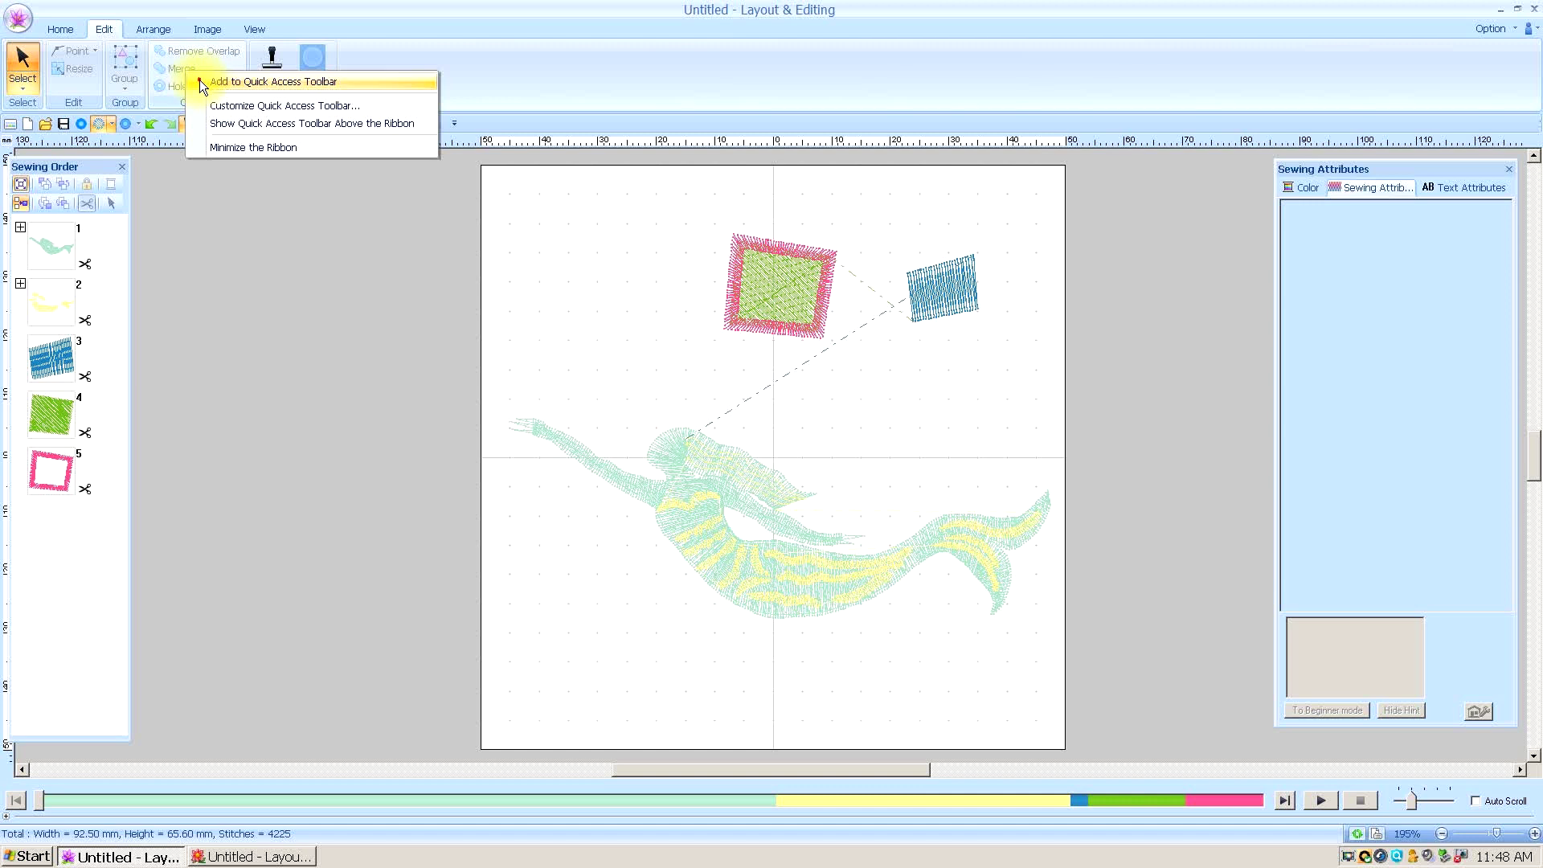
{"action": "left_click", "coordinate": [199, 81]}
{"action": "right_click", "coordinate": [196, 89]}
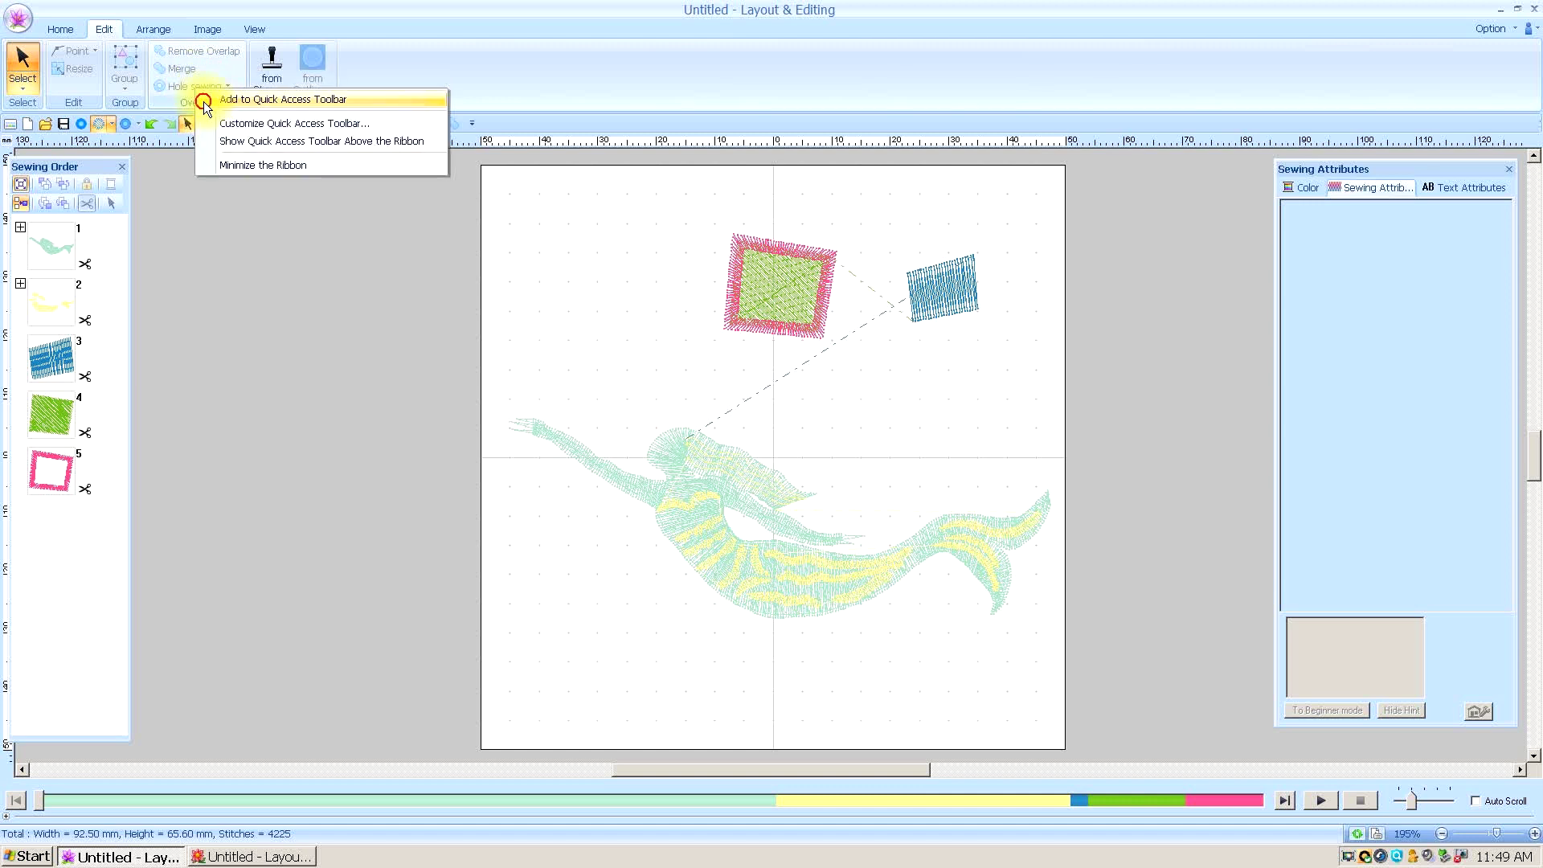
{"action": "left_click", "coordinate": [205, 100]}
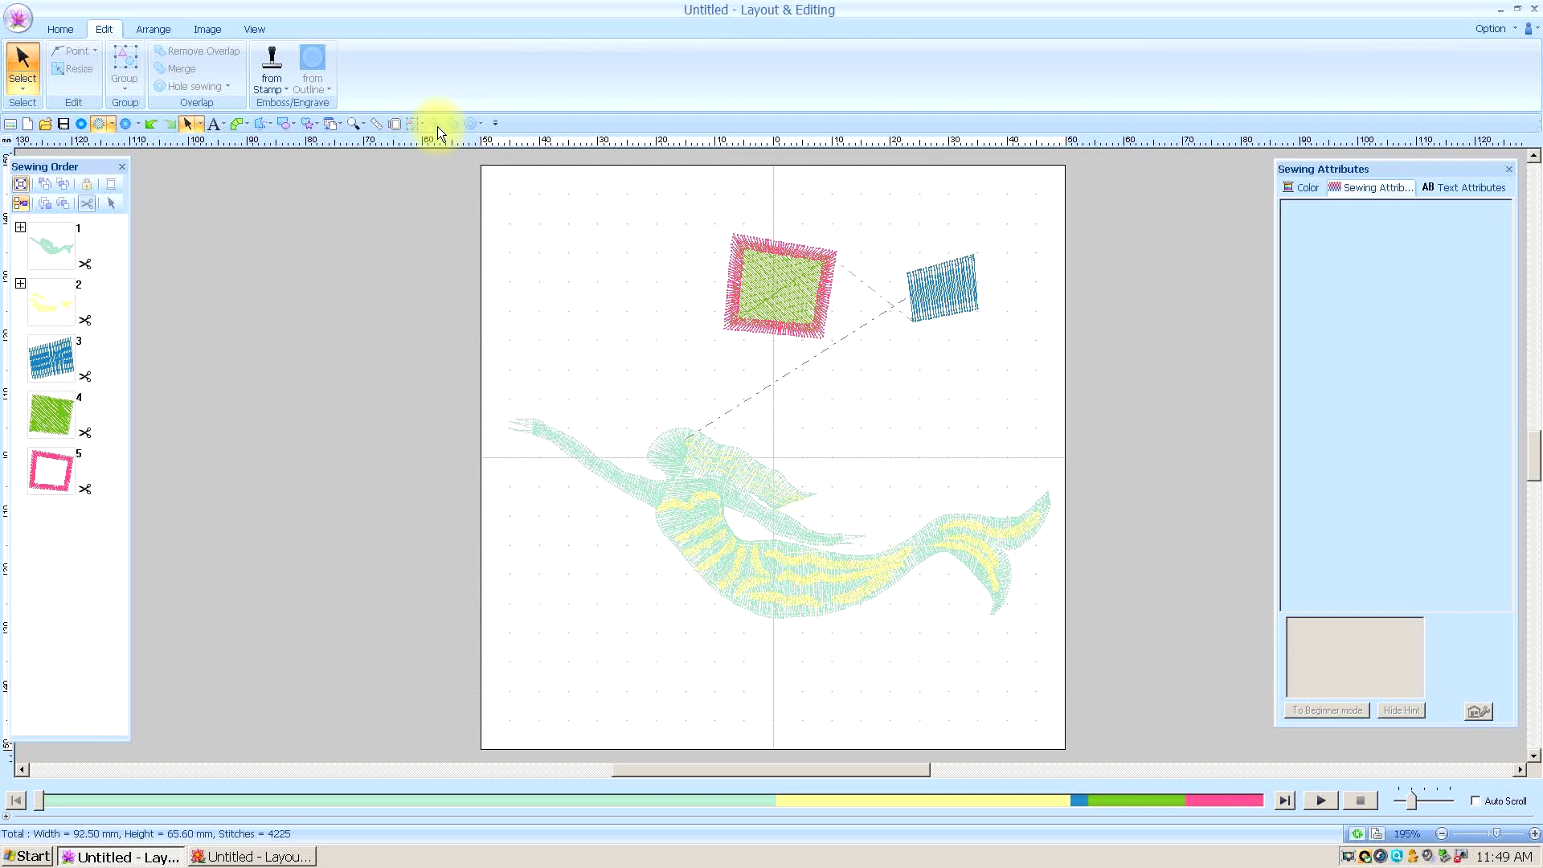
{"action": "right_click", "coordinate": [270, 64]}
{"action": "left_click", "coordinate": [283, 75]}
Add the Flip Vertically and Flip Horizontally tools to the Quick Access Toolbar.
{"action": "left_click", "coordinate": [155, 30]}
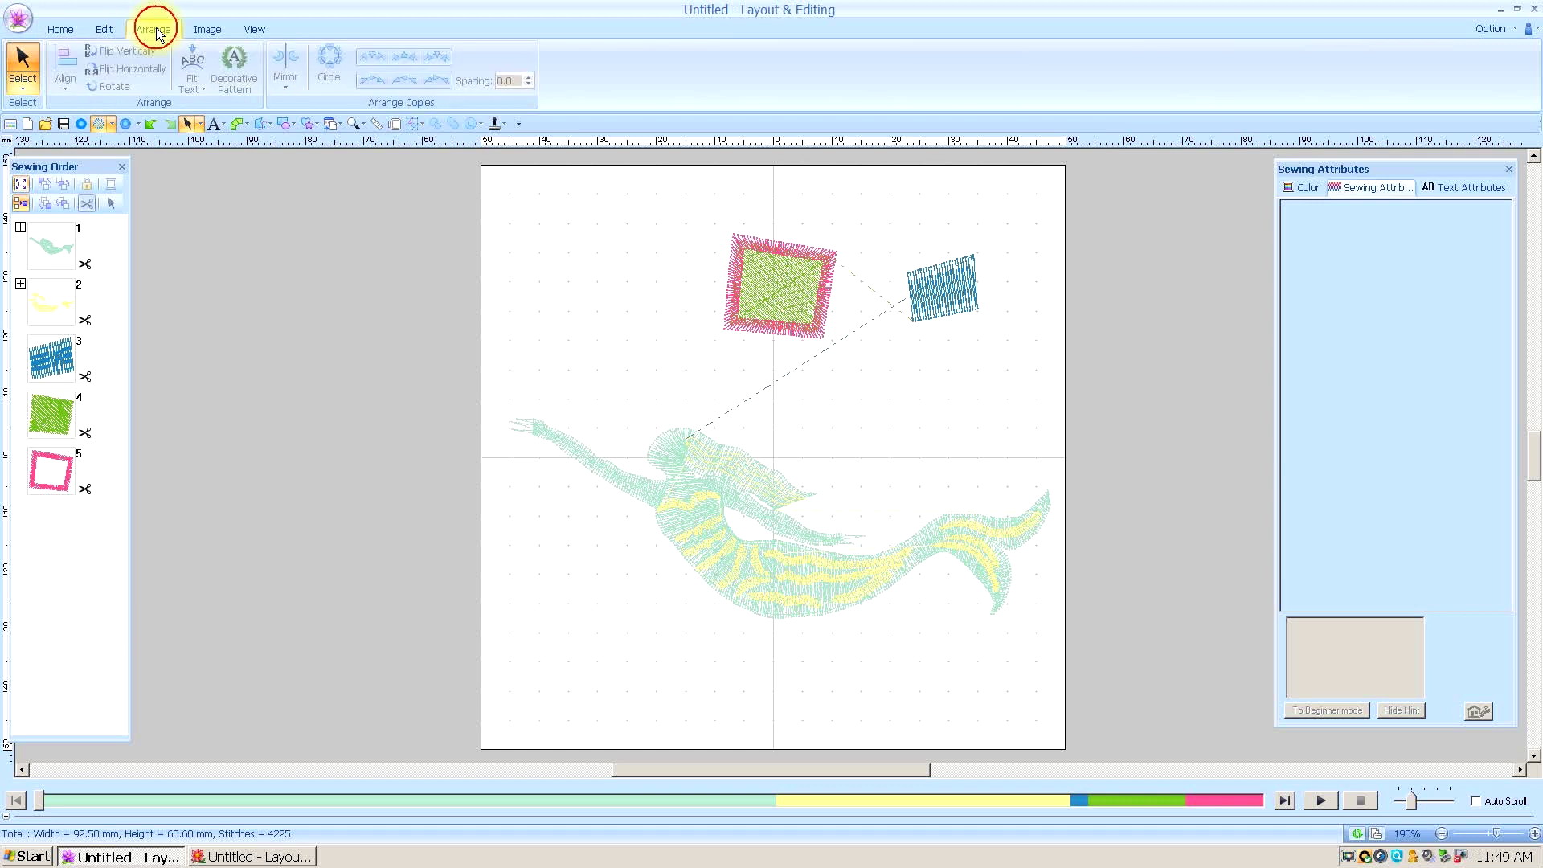
{"action": "right_click", "coordinate": [111, 50]}
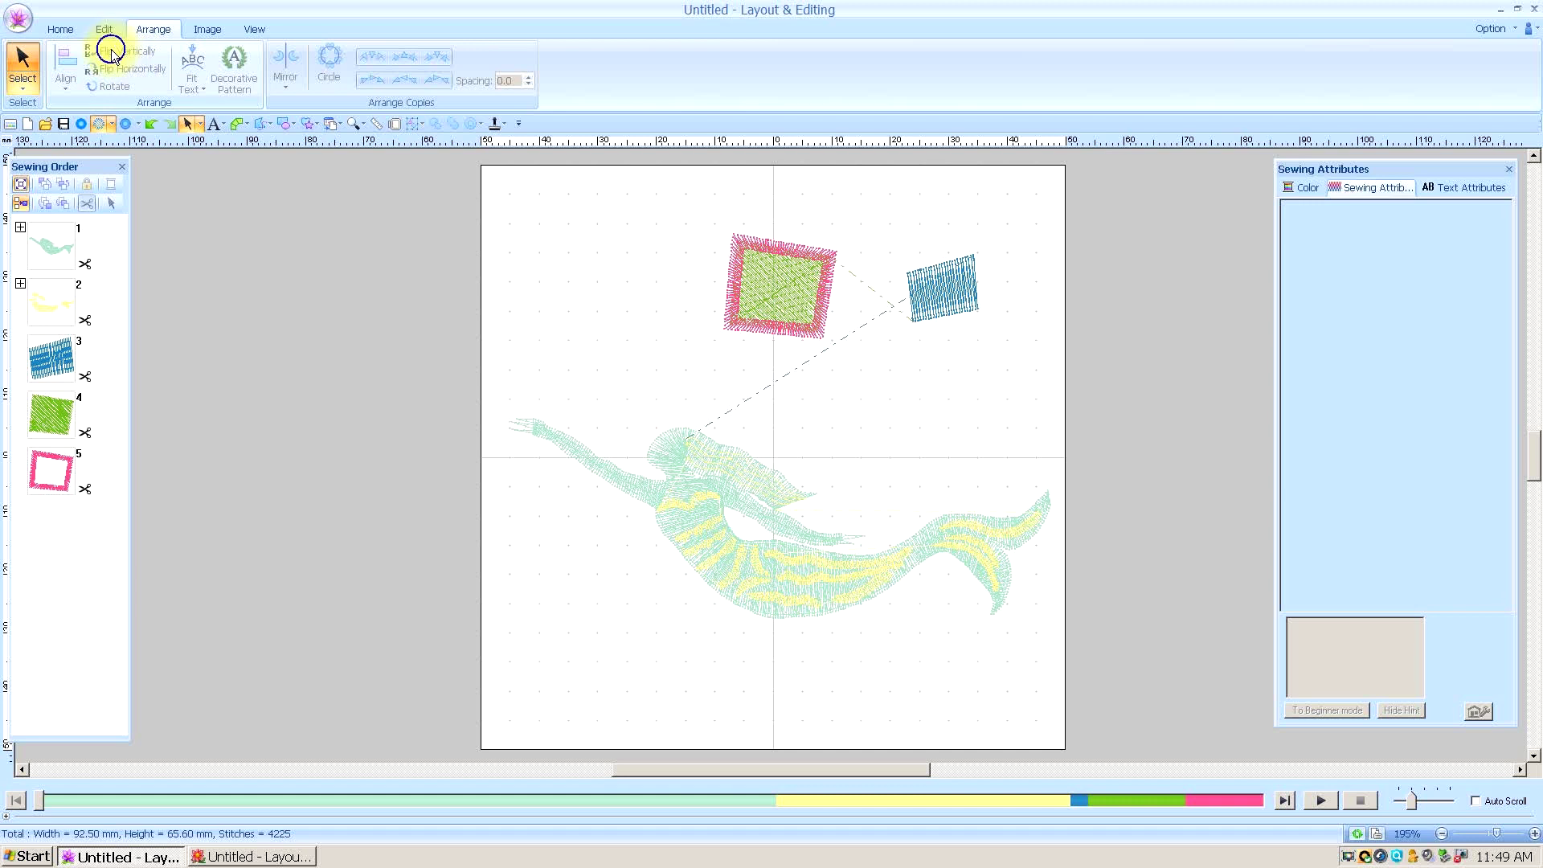
{"action": "left_click", "coordinate": [123, 60]}
{"action": "right_click", "coordinate": [122, 69]}
{"action": "left_click", "coordinate": [132, 80]}
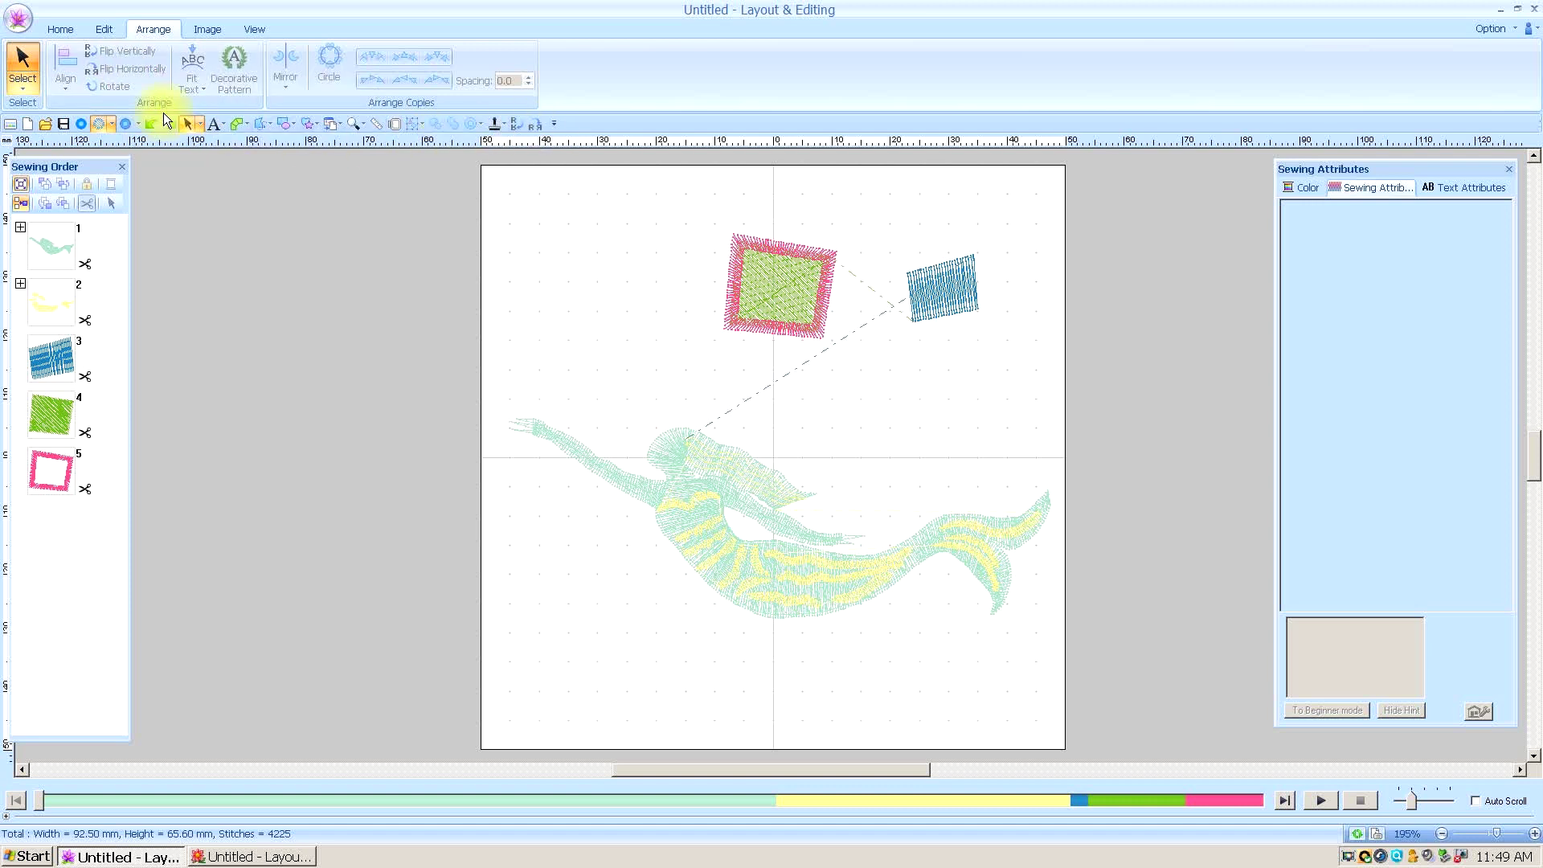
Select the green square with the pink border and rotate it counterclockwise freehand.
{"action": "left_click", "coordinate": [776, 294]}
{"action": "left_click", "coordinate": [793, 225]}
{"action": "left_click_drag", "start_coordinate": [779, 223], "coordinate": [734, 224]}
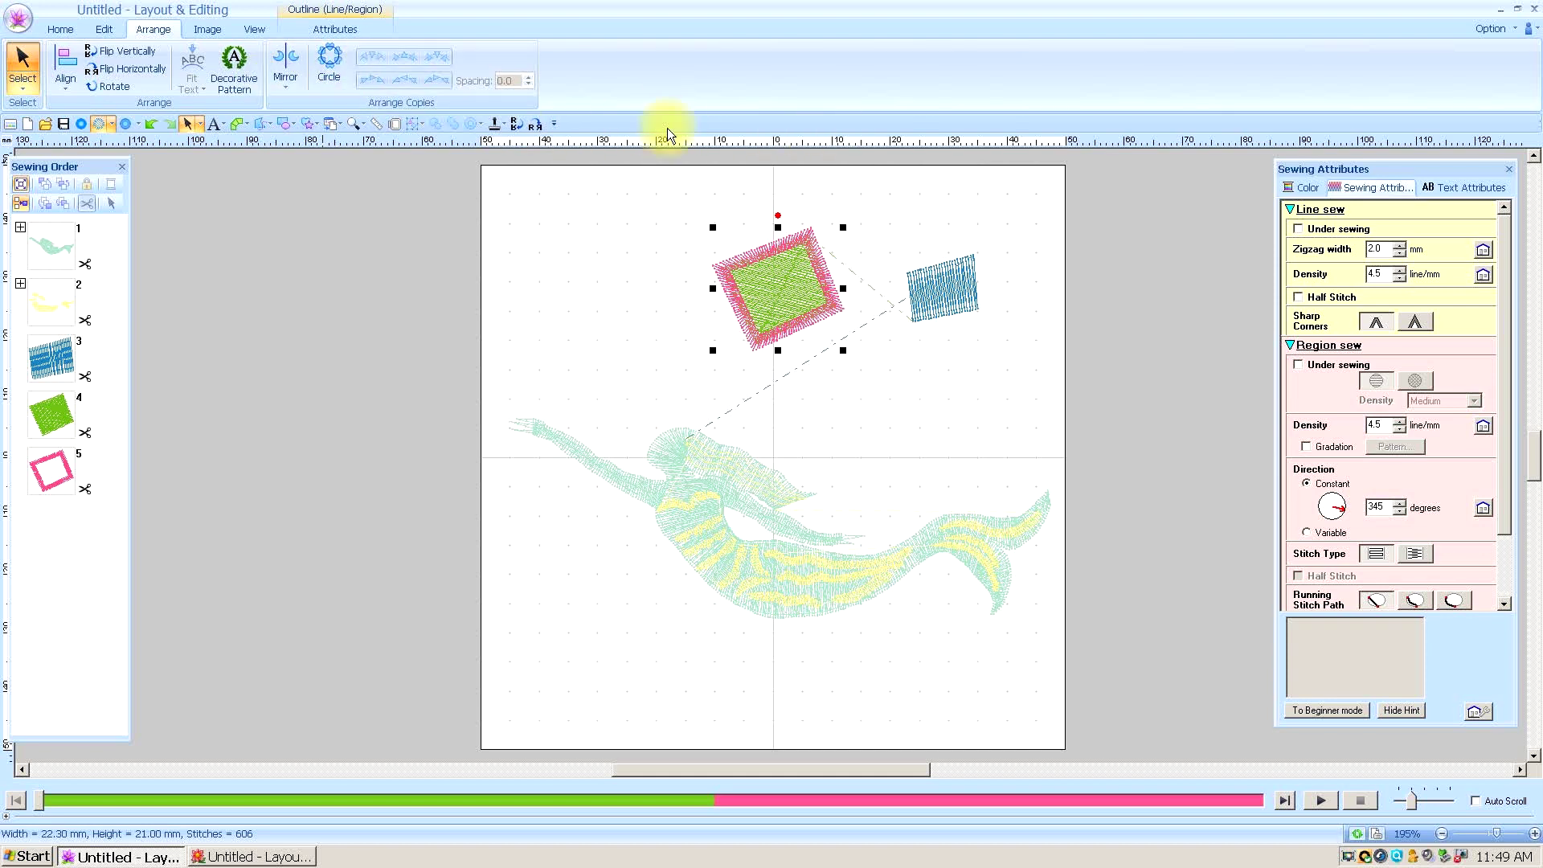
Add the image Open tool to the Quick Access Toolbar.
{"action": "left_click", "coordinate": [208, 30]}
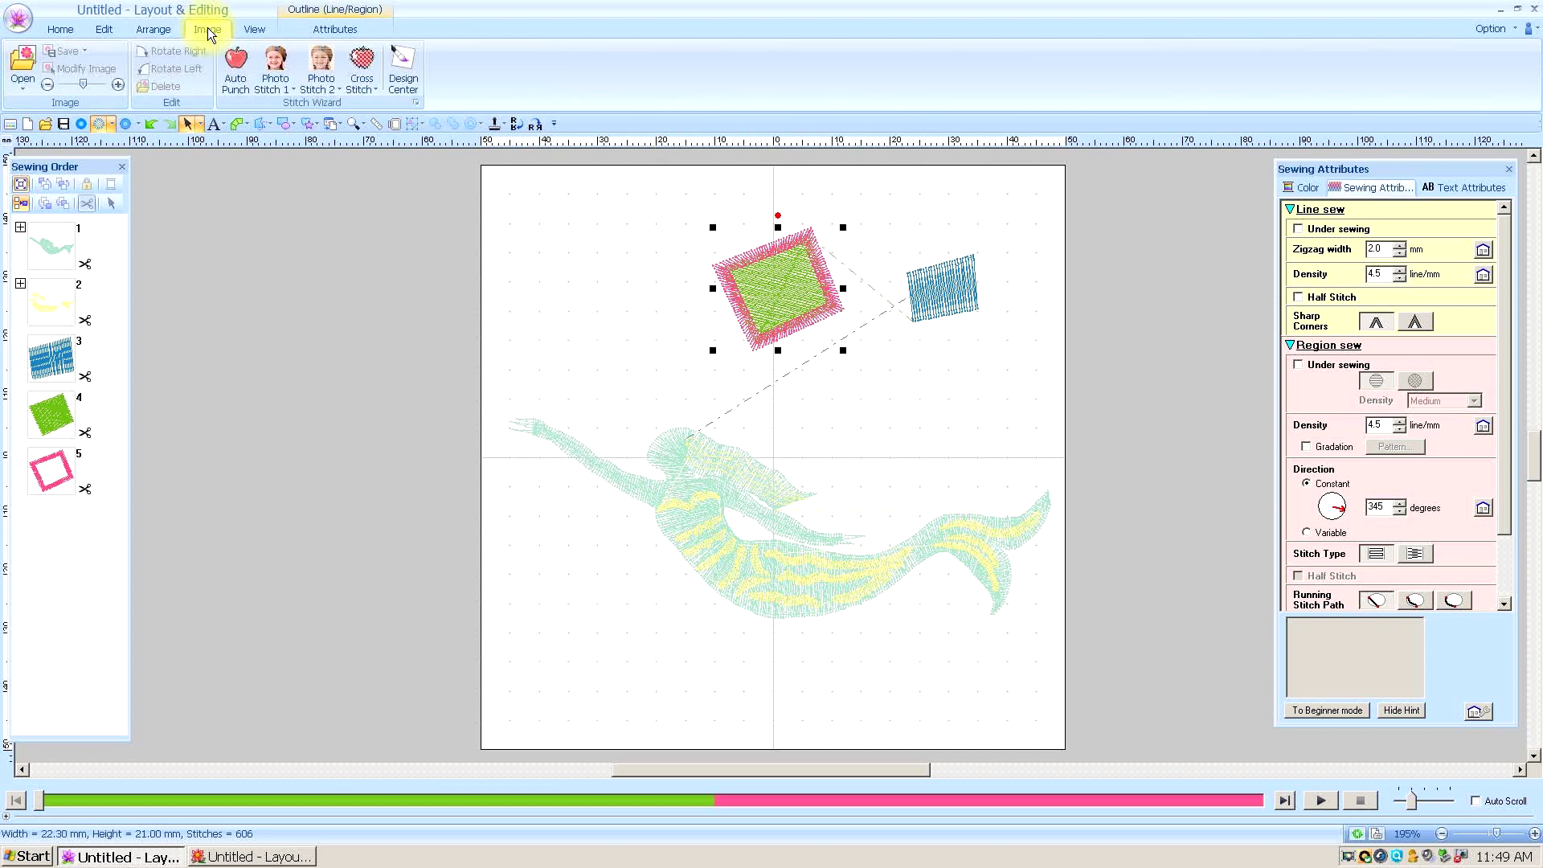
{"action": "right_click", "coordinate": [24, 58]}
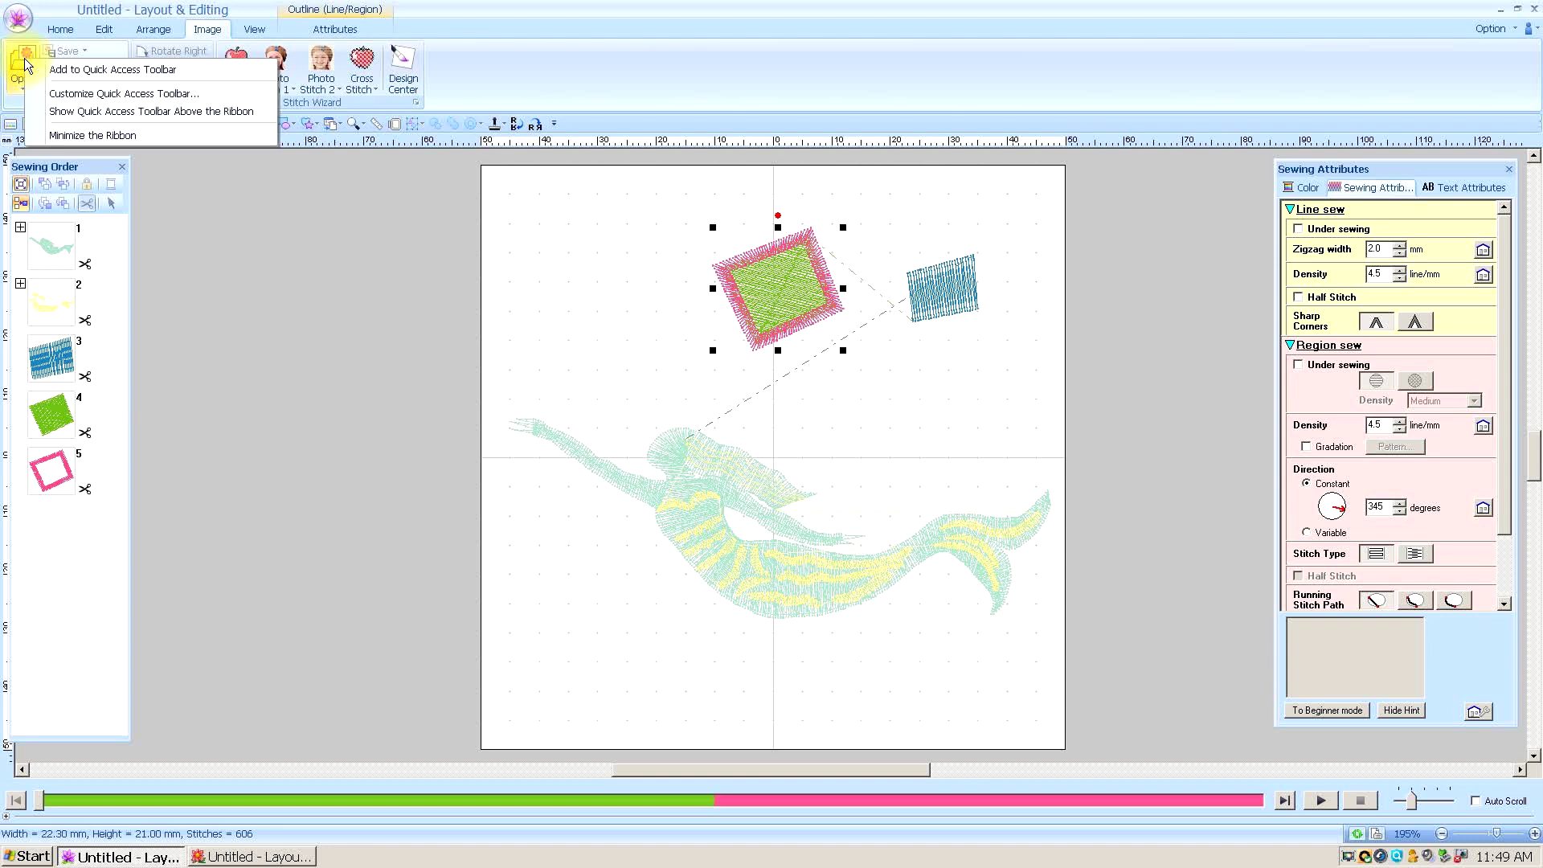
{"action": "left_click", "coordinate": [39, 66]}
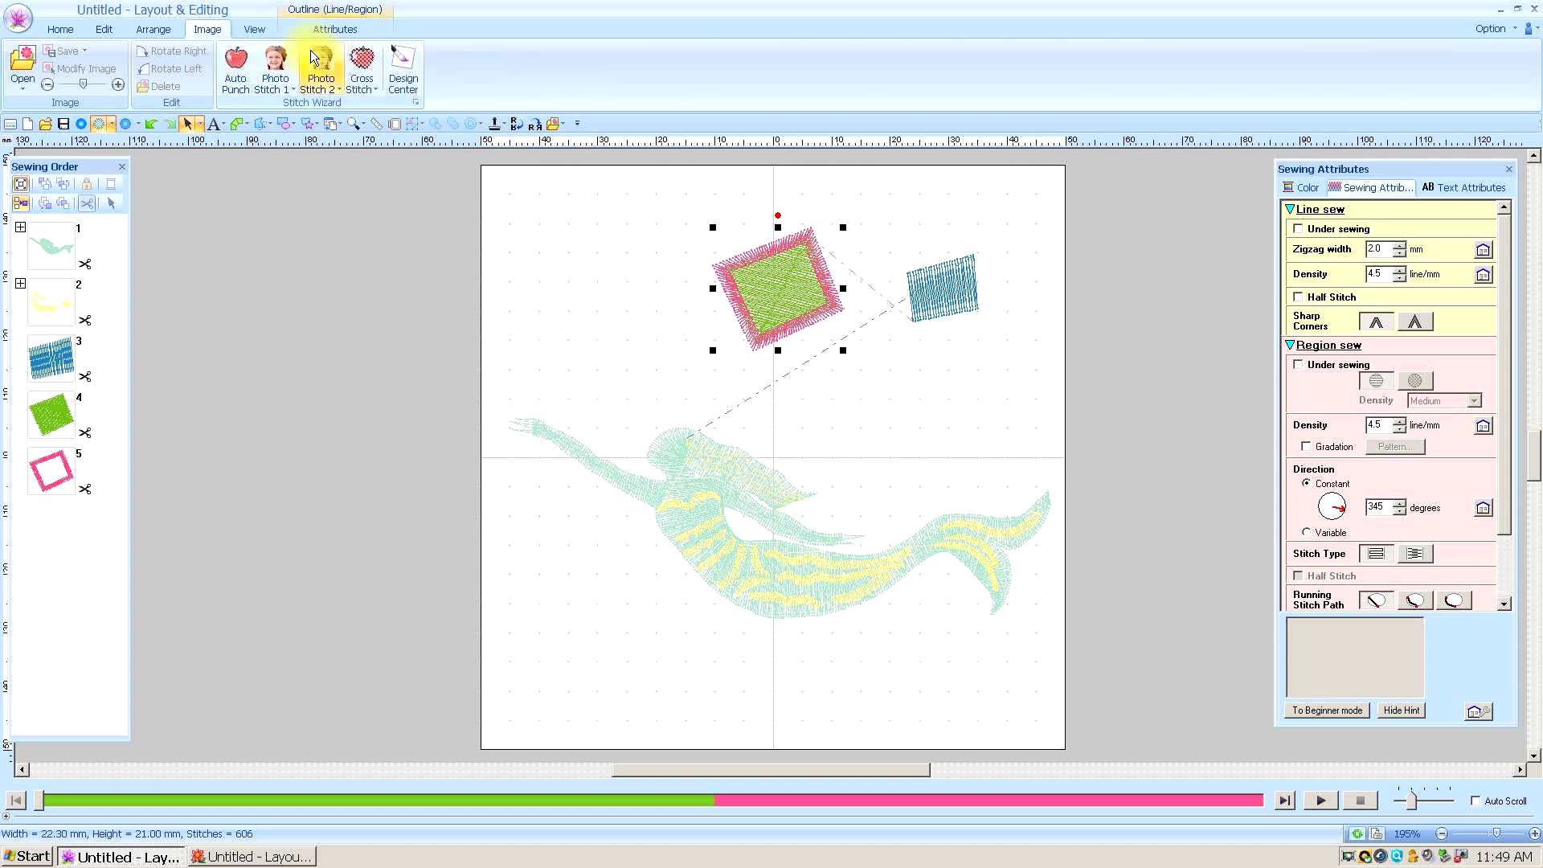
Hide and show again the Sewing Order, Stitch Simulator and Sewing Attributes panes one after another.
{"action": "left_click", "coordinate": [252, 29]}
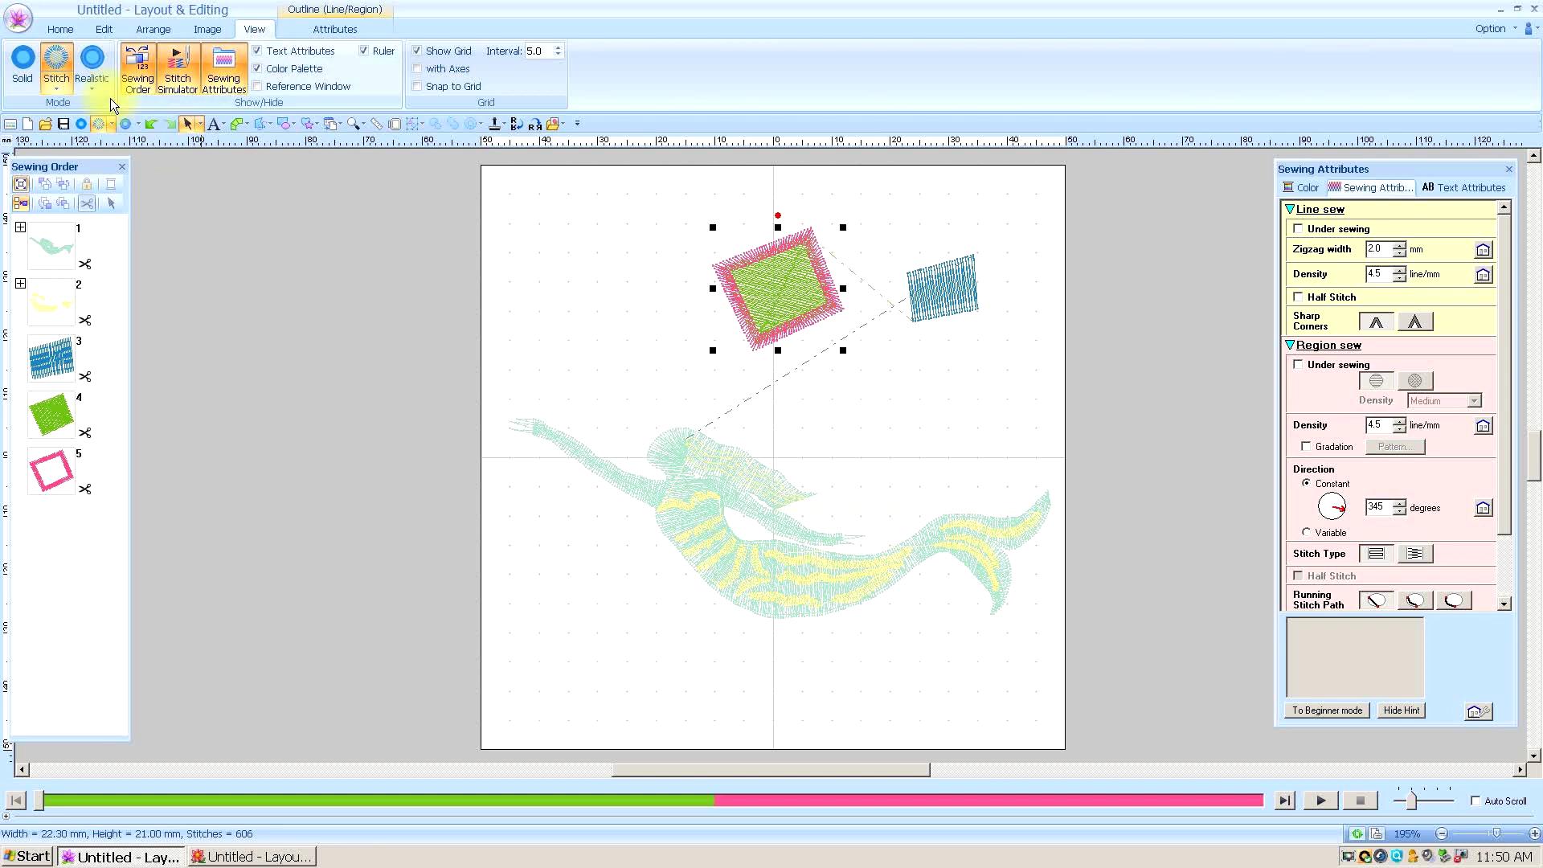
{"action": "left_click", "coordinate": [141, 71]}
{"action": "left_click", "coordinate": [141, 71]}
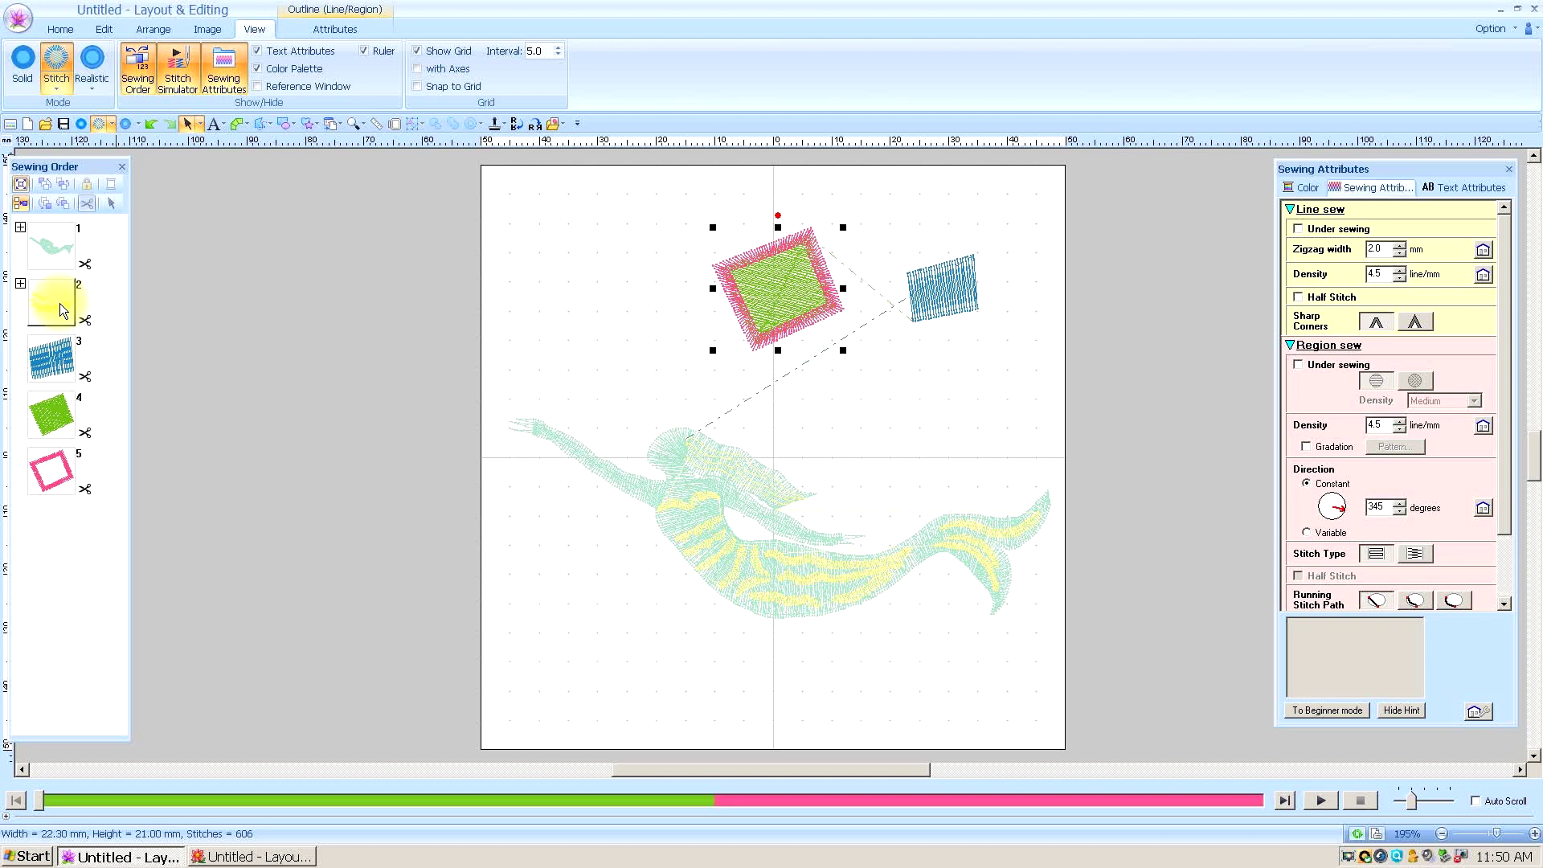
{"action": "left_click", "coordinate": [186, 71]}
{"action": "left_click", "coordinate": [185, 71]}
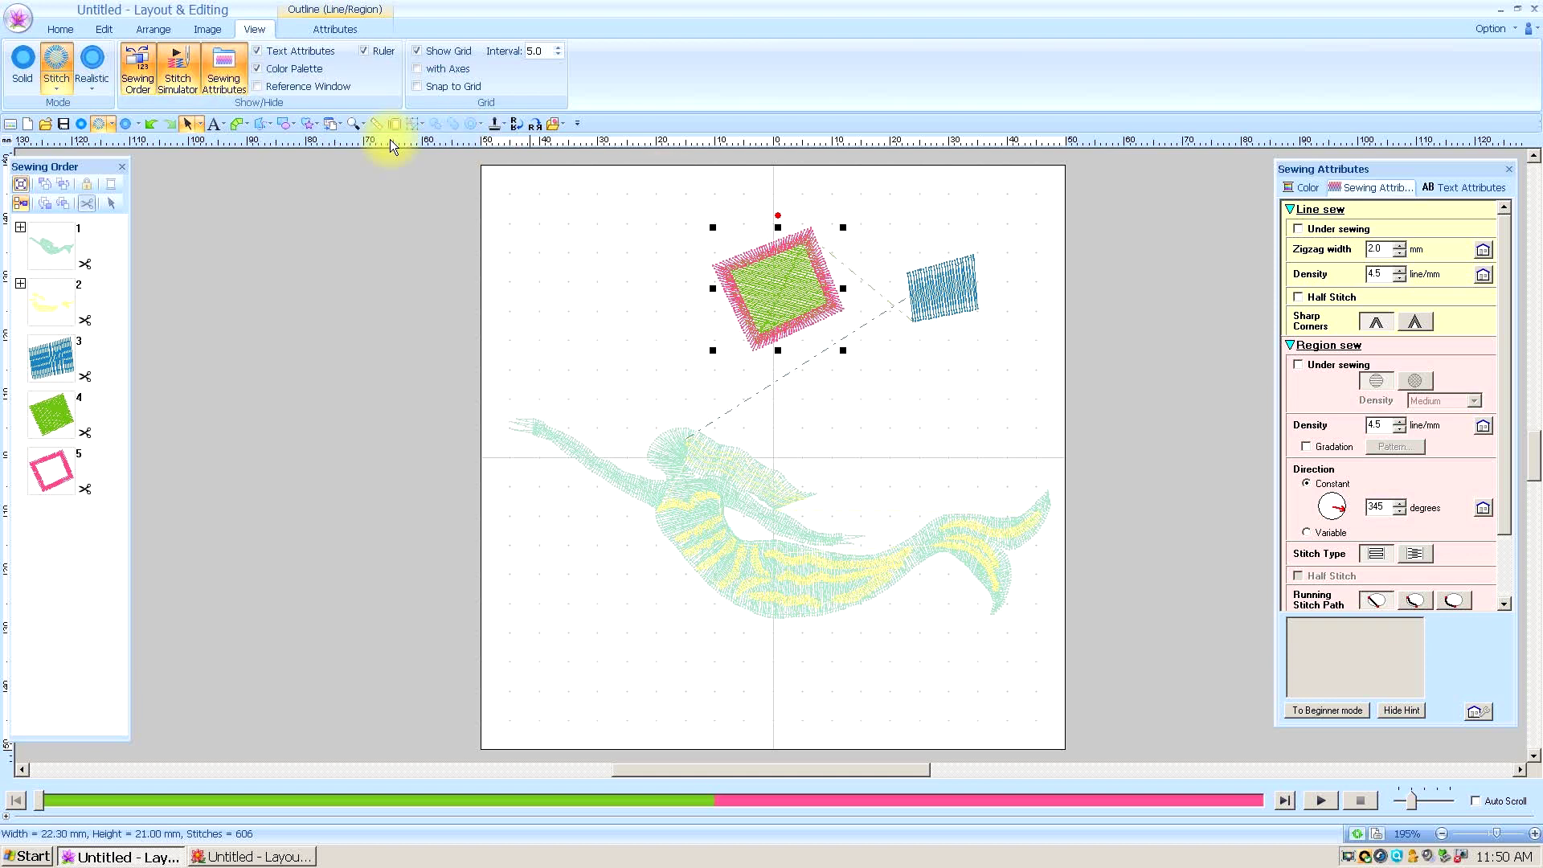
{"action": "left_click", "coordinate": [225, 71]}
{"action": "left_click", "coordinate": [226, 69]}
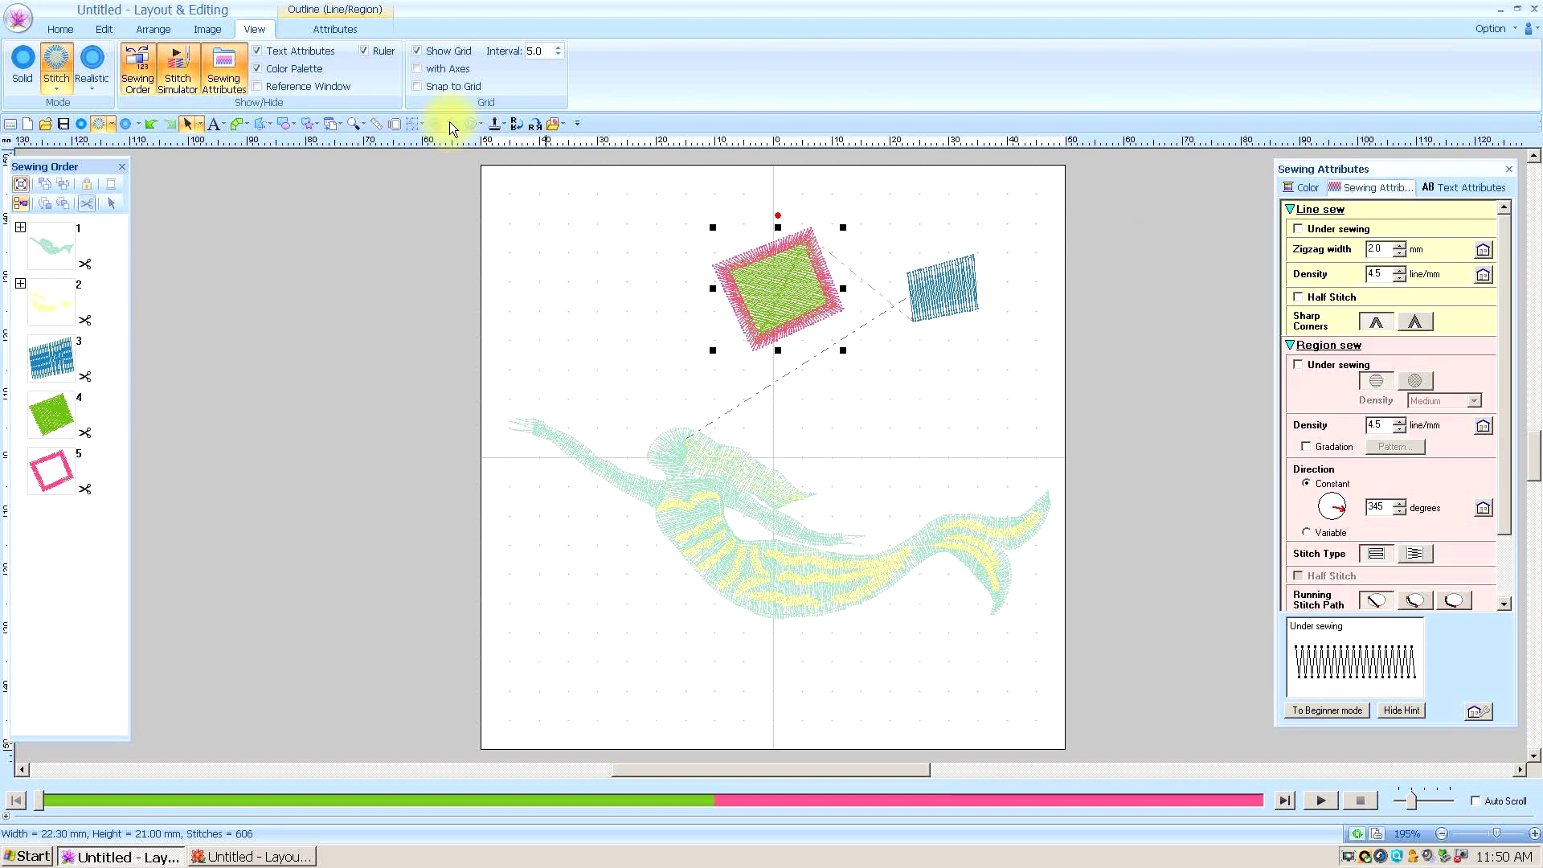
Deselect the square and review which View, Image, Arrange, Edit and Home tools the ribbon offers without a selection.
{"action": "left_click", "coordinate": [332, 28]}
{"action": "left_click", "coordinate": [603, 276]}
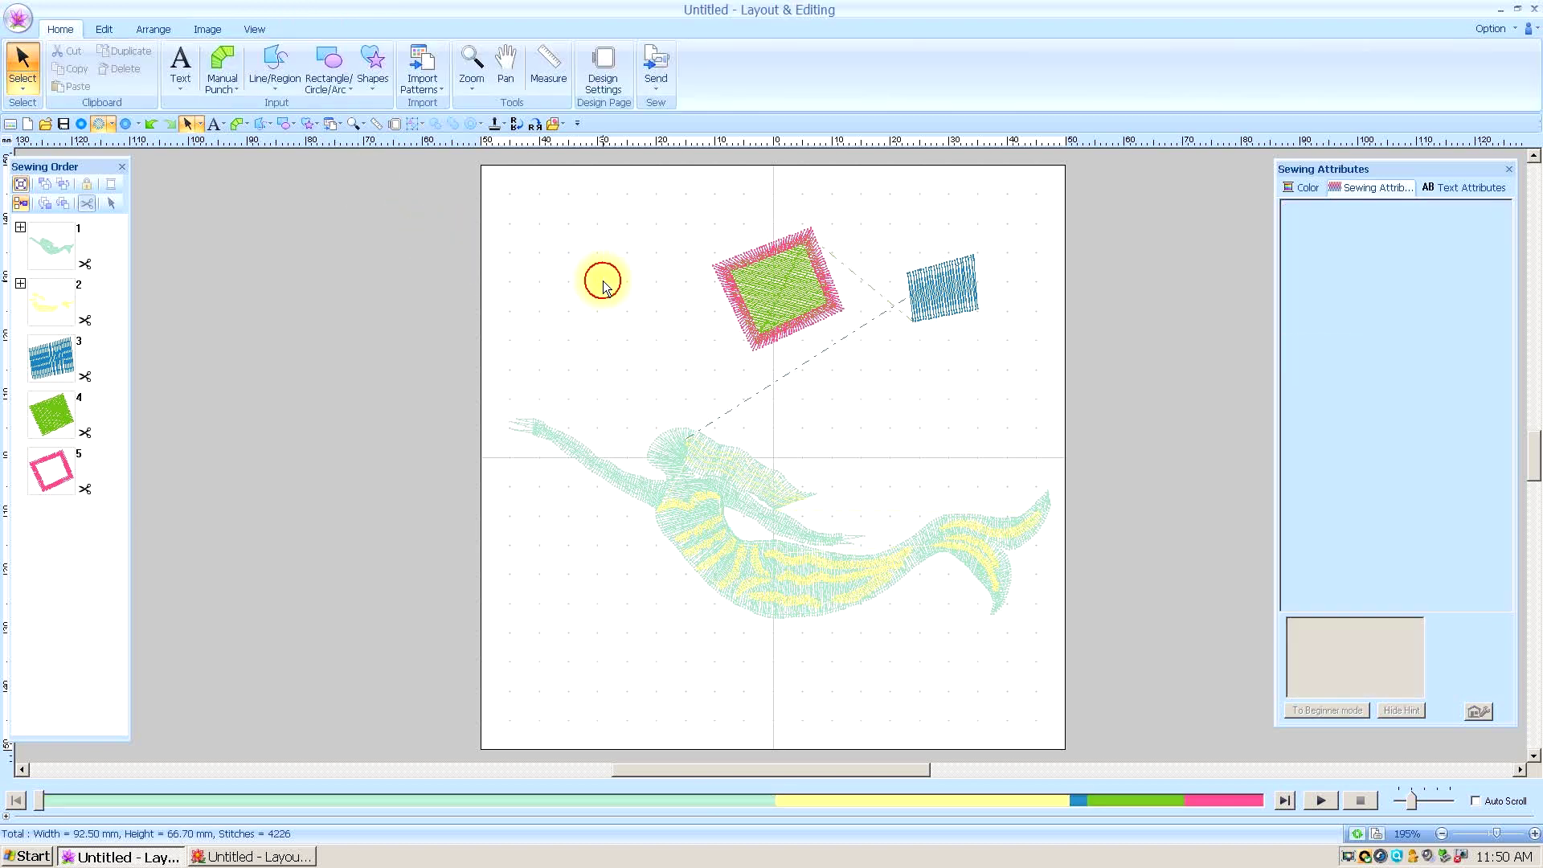
{"action": "left_click", "coordinate": [252, 28]}
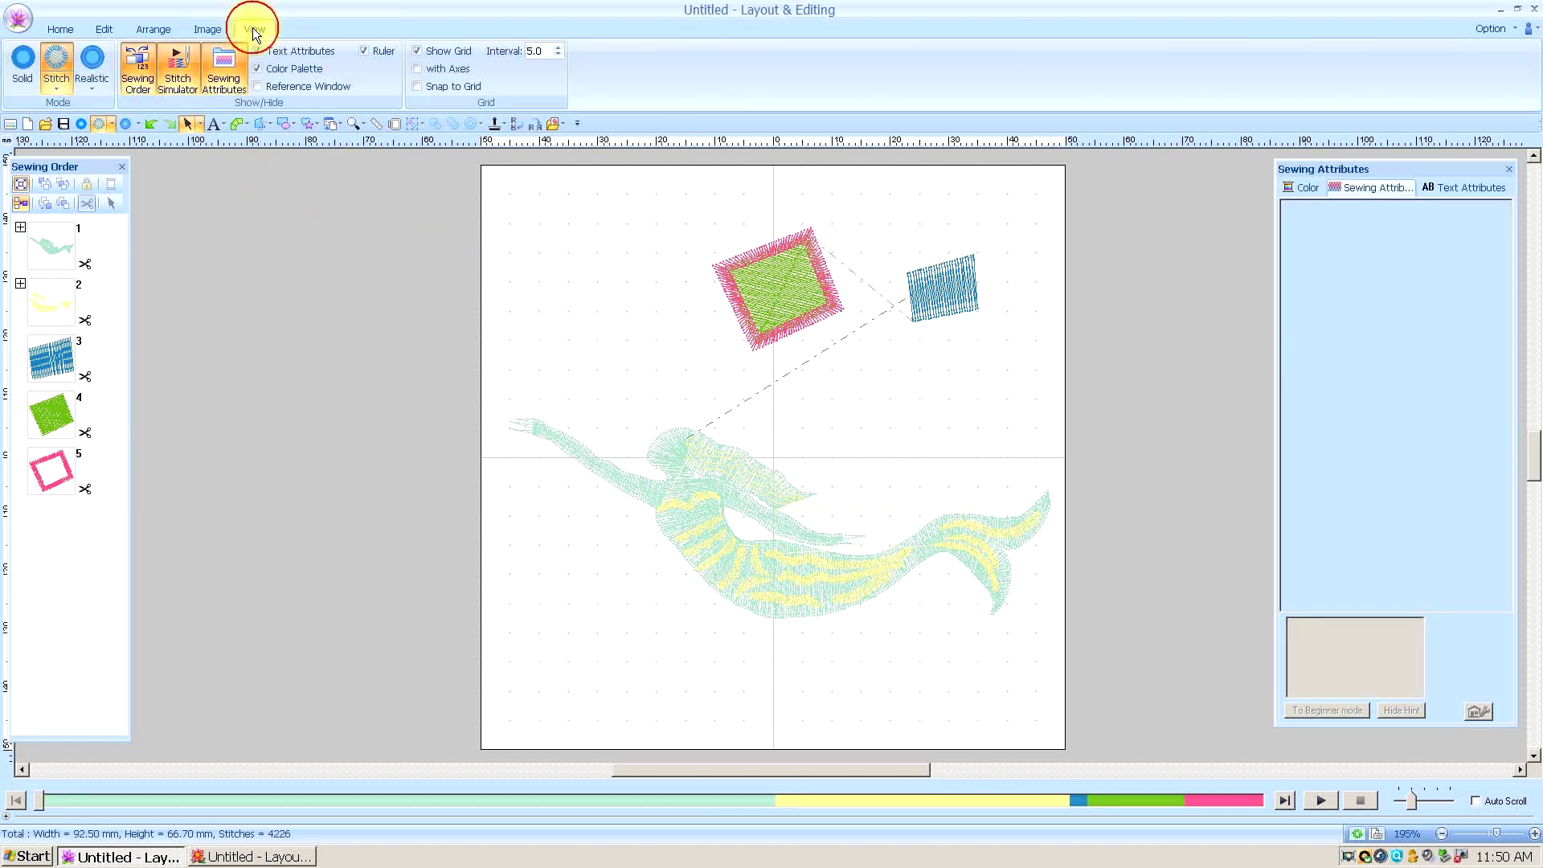
{"action": "left_click", "coordinate": [209, 28]}
{"action": "left_click", "coordinate": [152, 30]}
{"action": "left_click", "coordinate": [105, 30]}
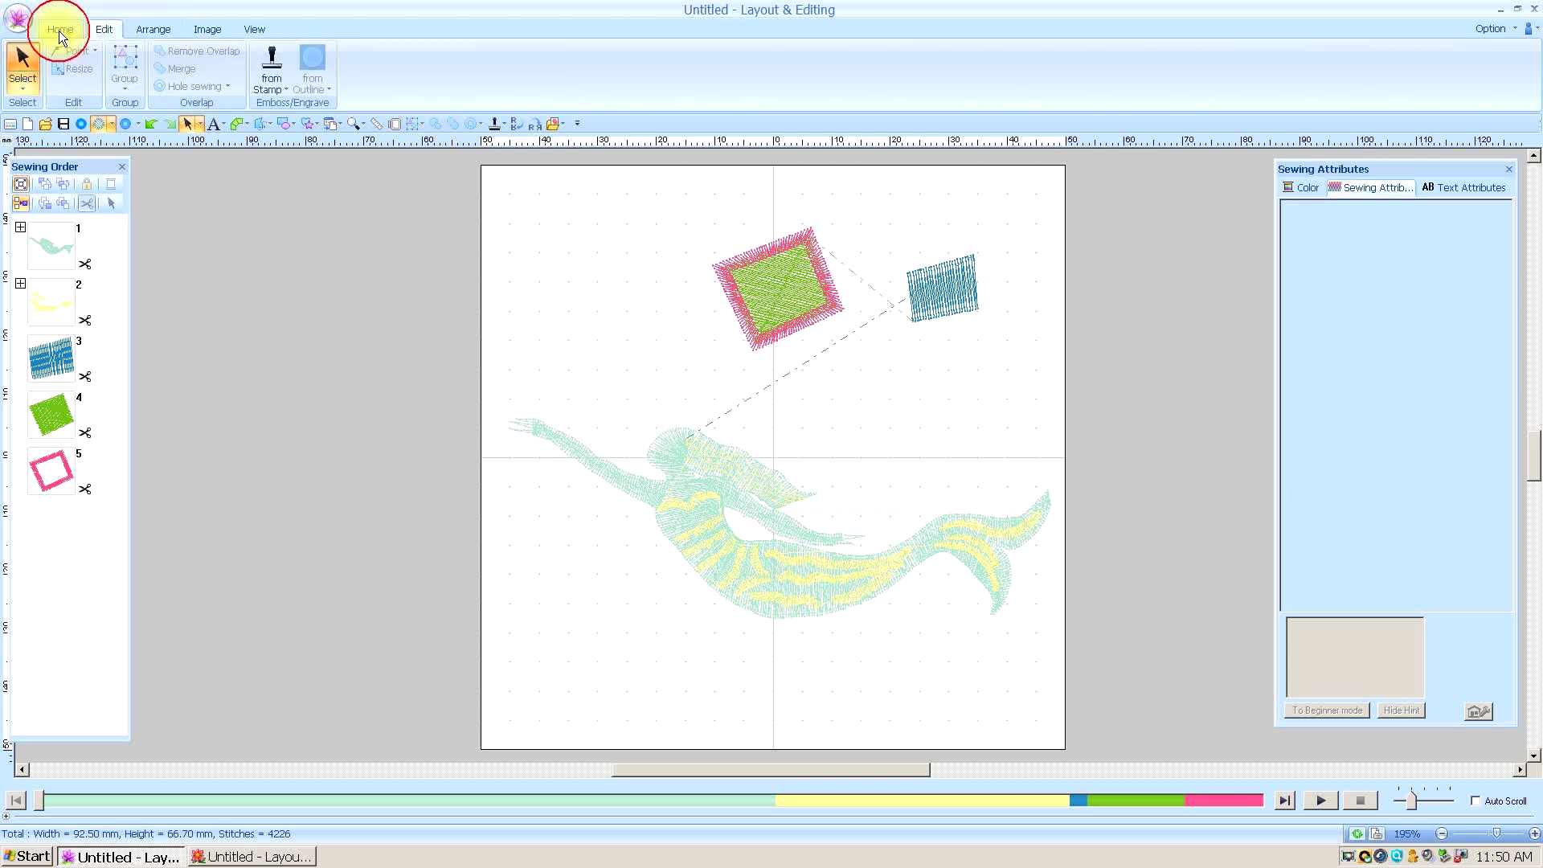
{"action": "left_click", "coordinate": [61, 30]}
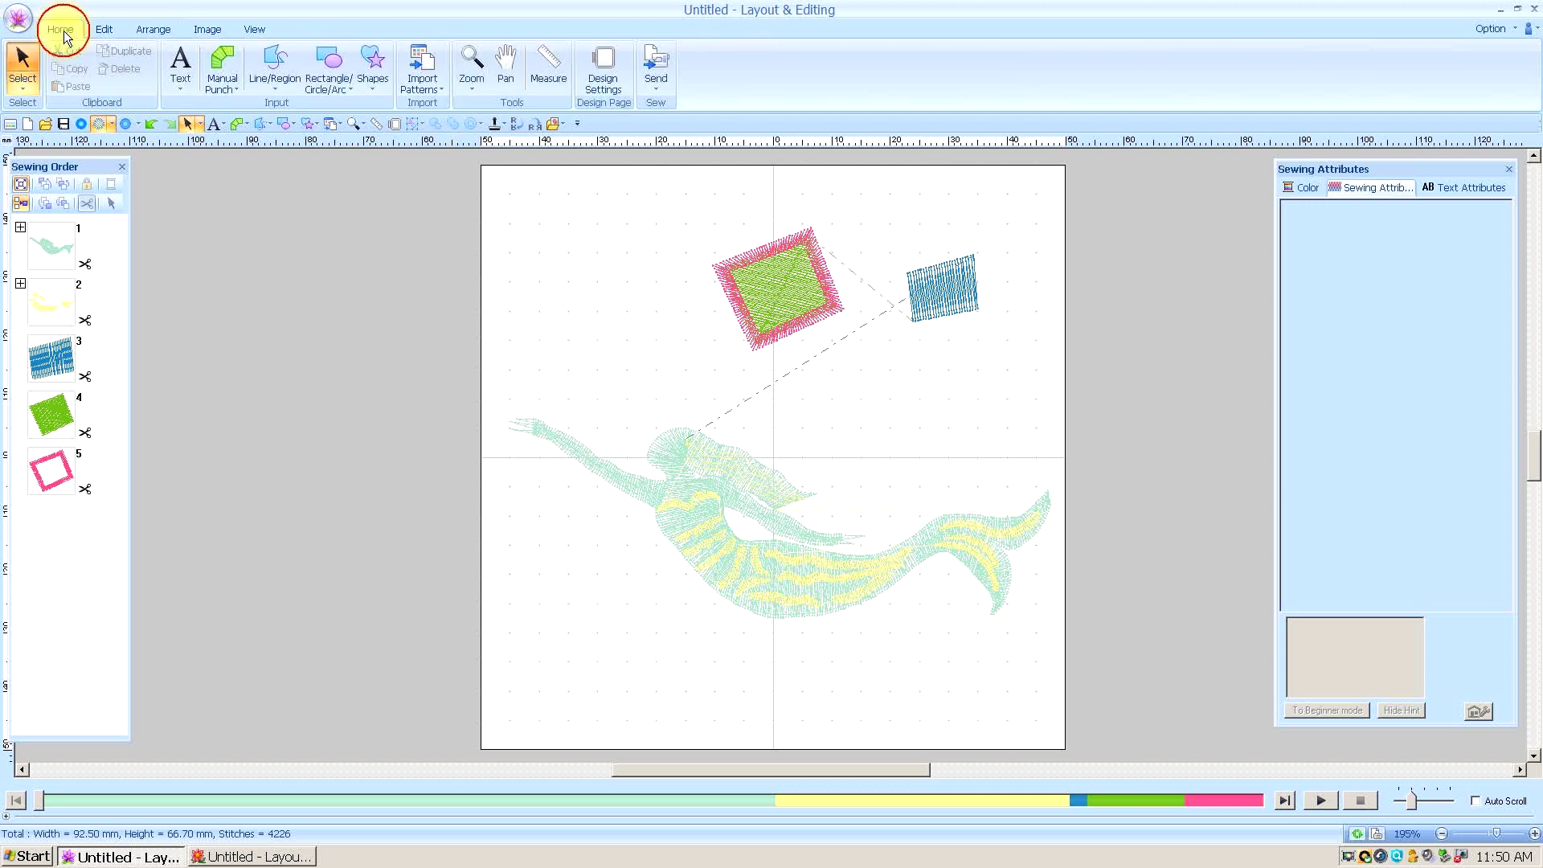
Select the green and pink square and add its region sew, region color and Fill Stitch type controls to the Quick Access Toolbar.
{"action": "left_click", "coordinate": [780, 287]}
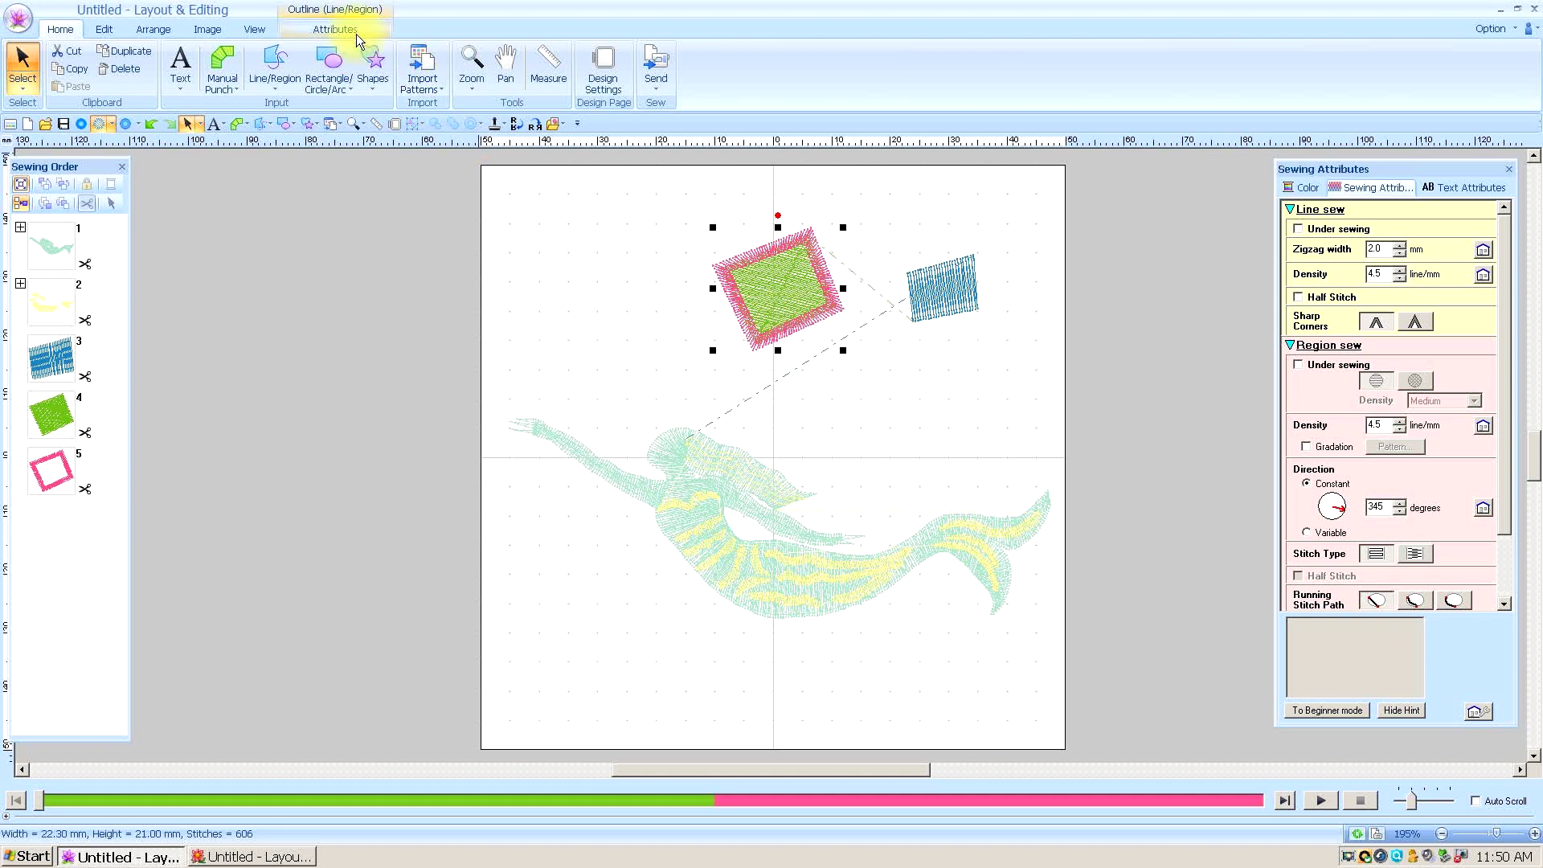
{"action": "left_click", "coordinate": [329, 30]}
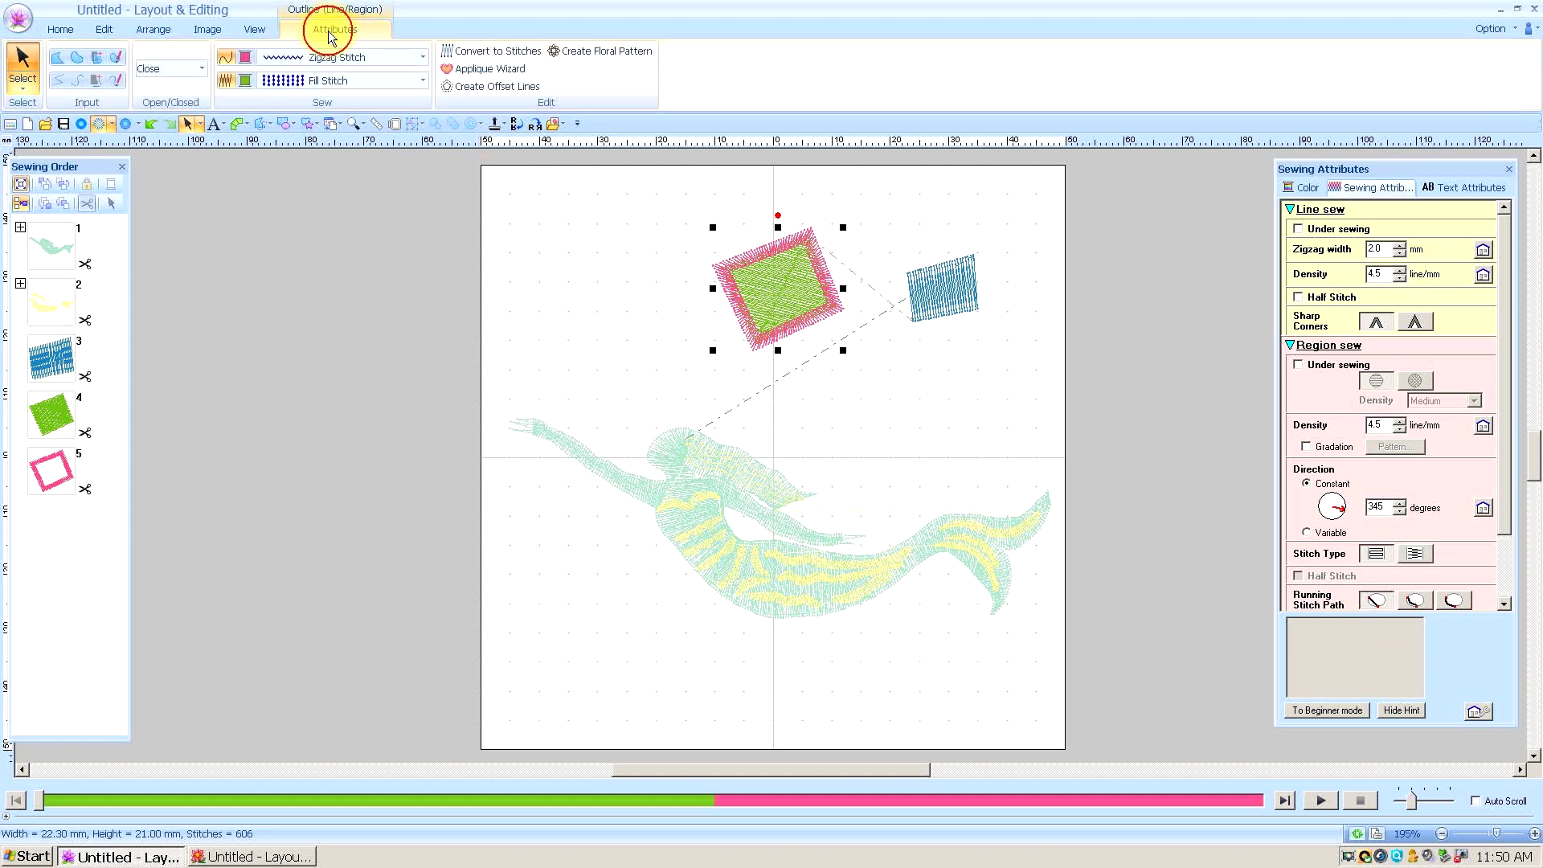
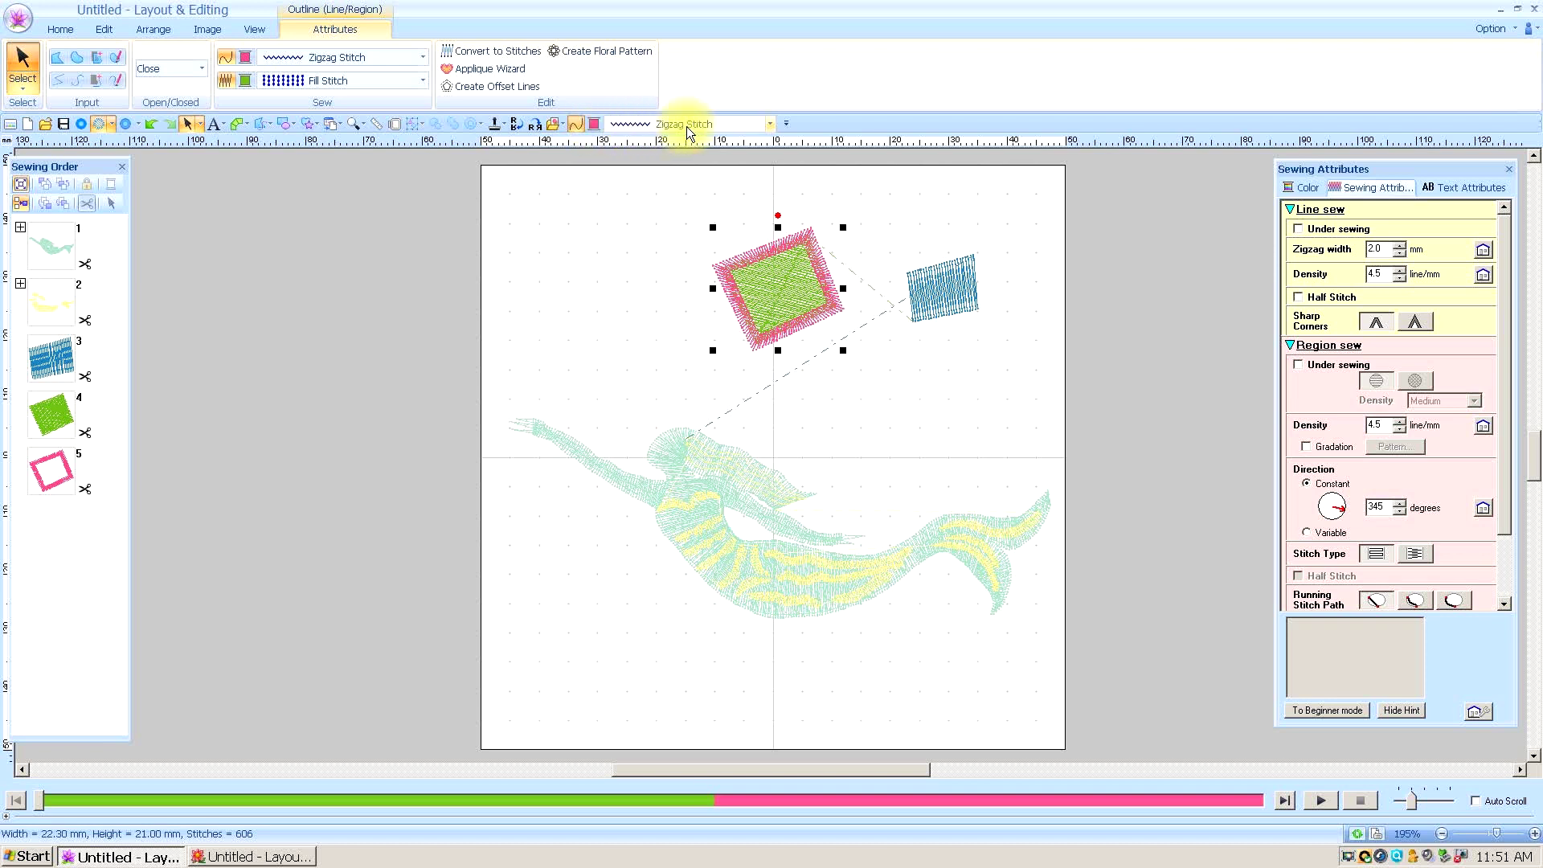
{"action": "right_click", "coordinate": [226, 80]}
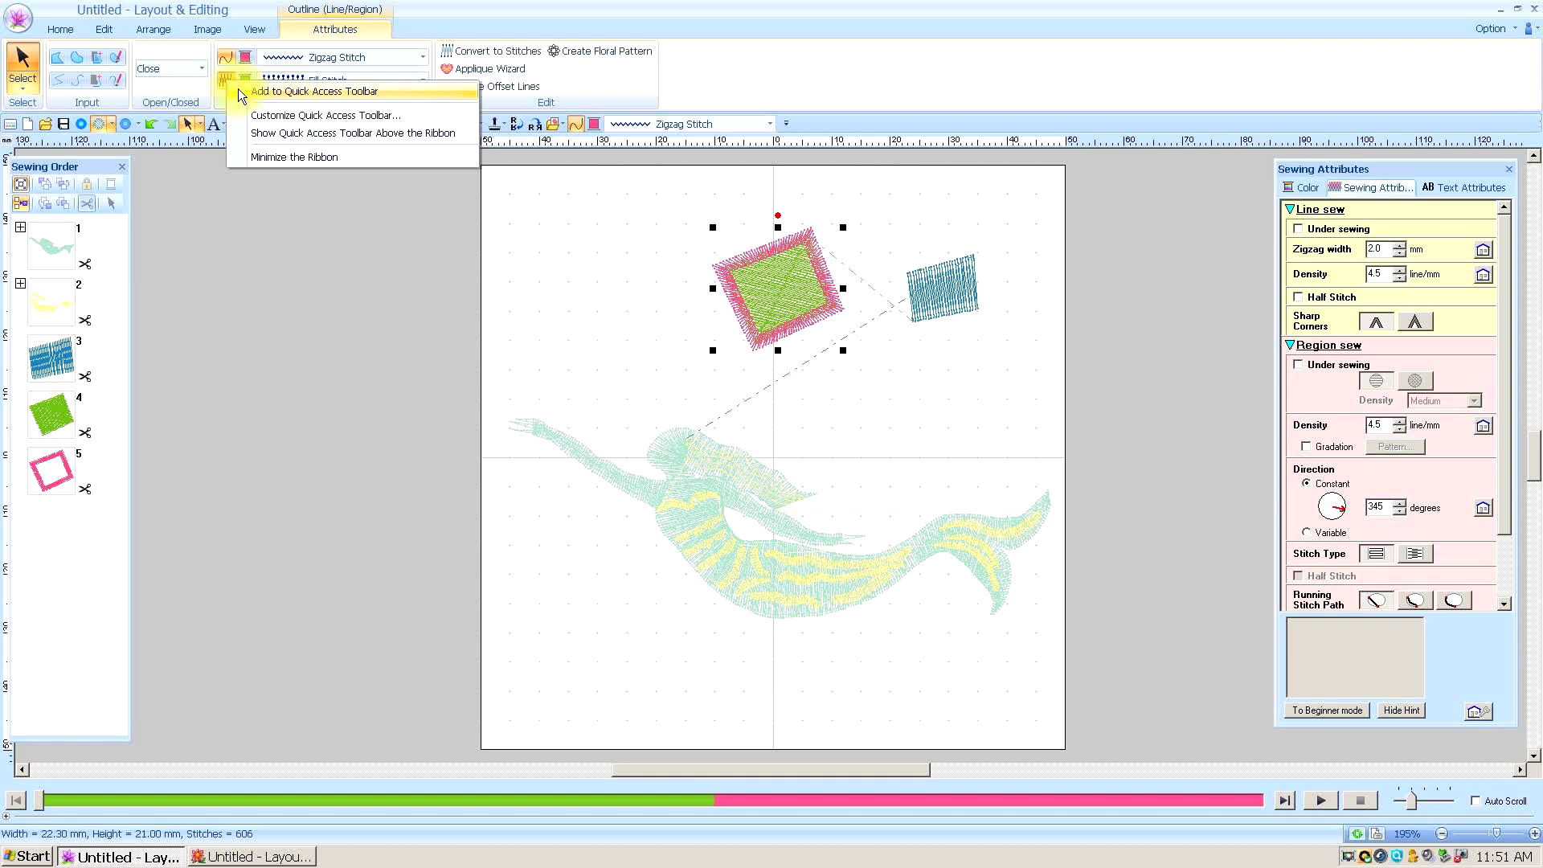
{"action": "right_click", "coordinate": [238, 88]}
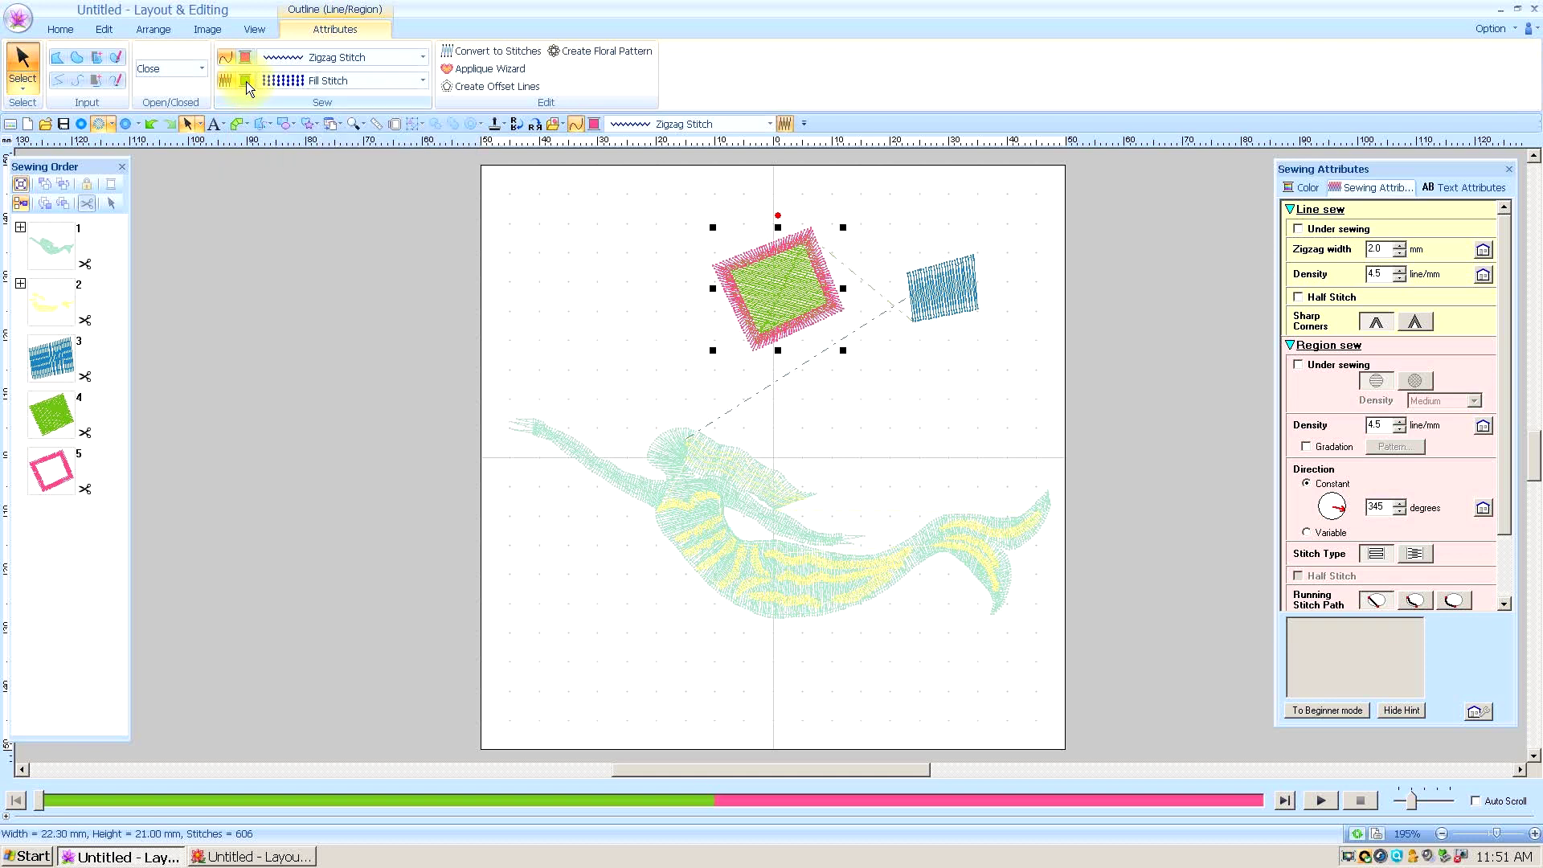
{"action": "right_click", "coordinate": [245, 79]}
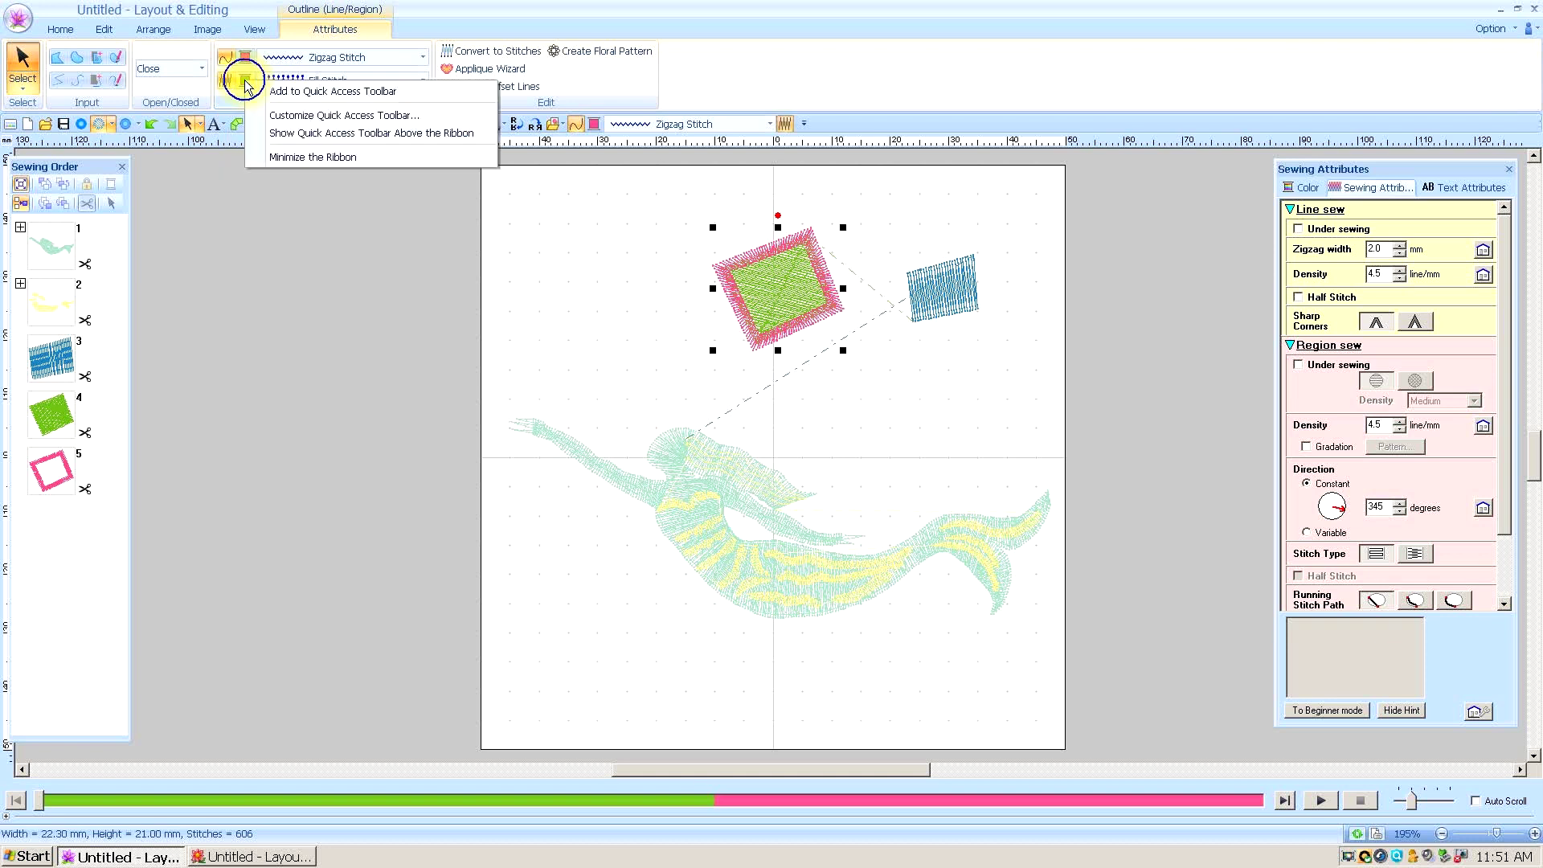
{"action": "left_click", "coordinate": [252, 89]}
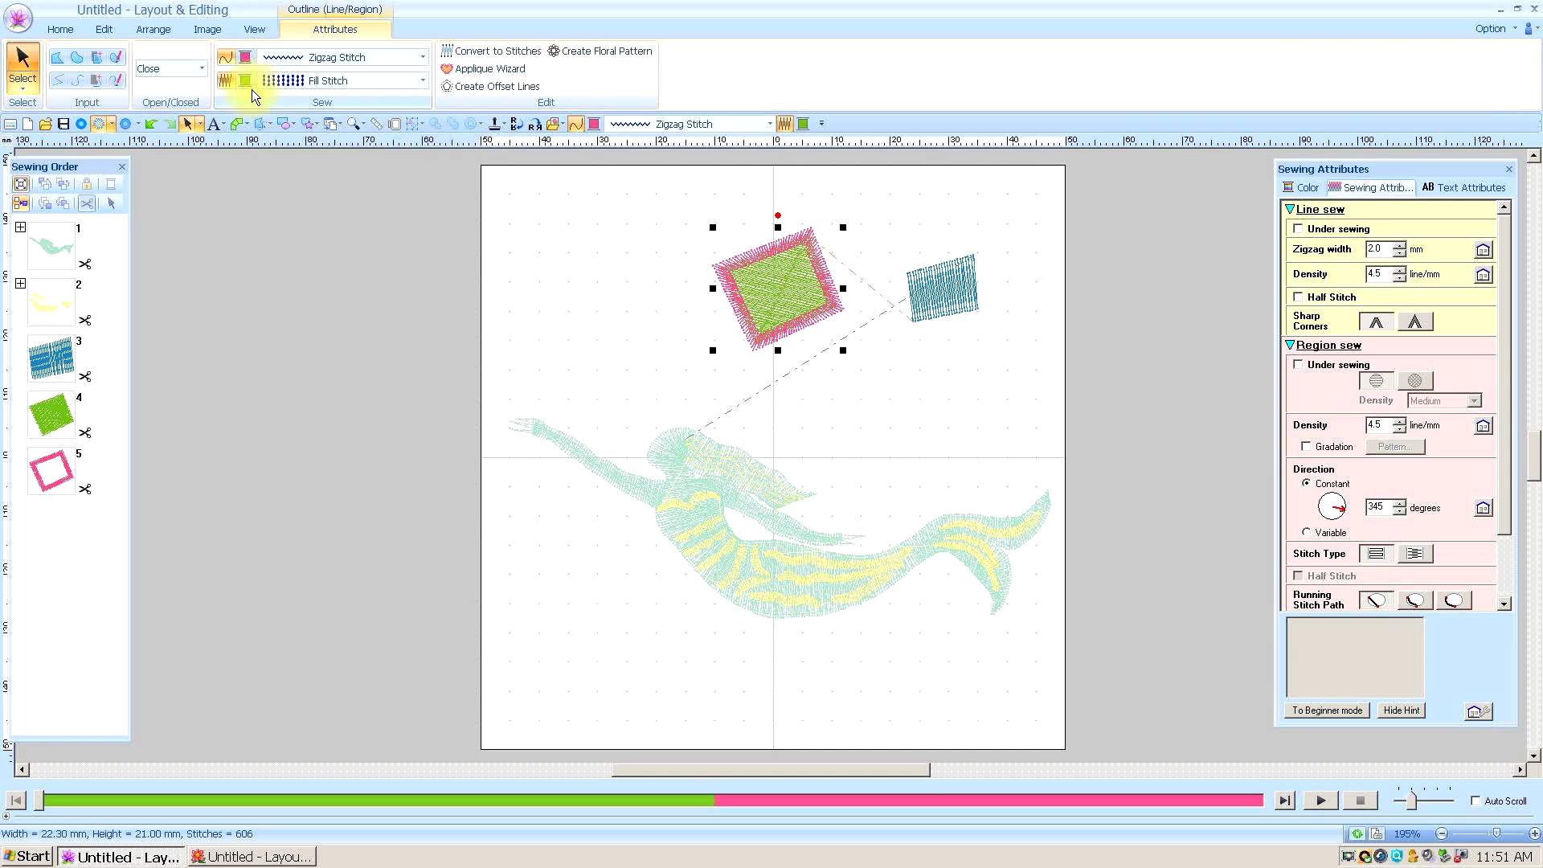
{"action": "right_click", "coordinate": [293, 80]}
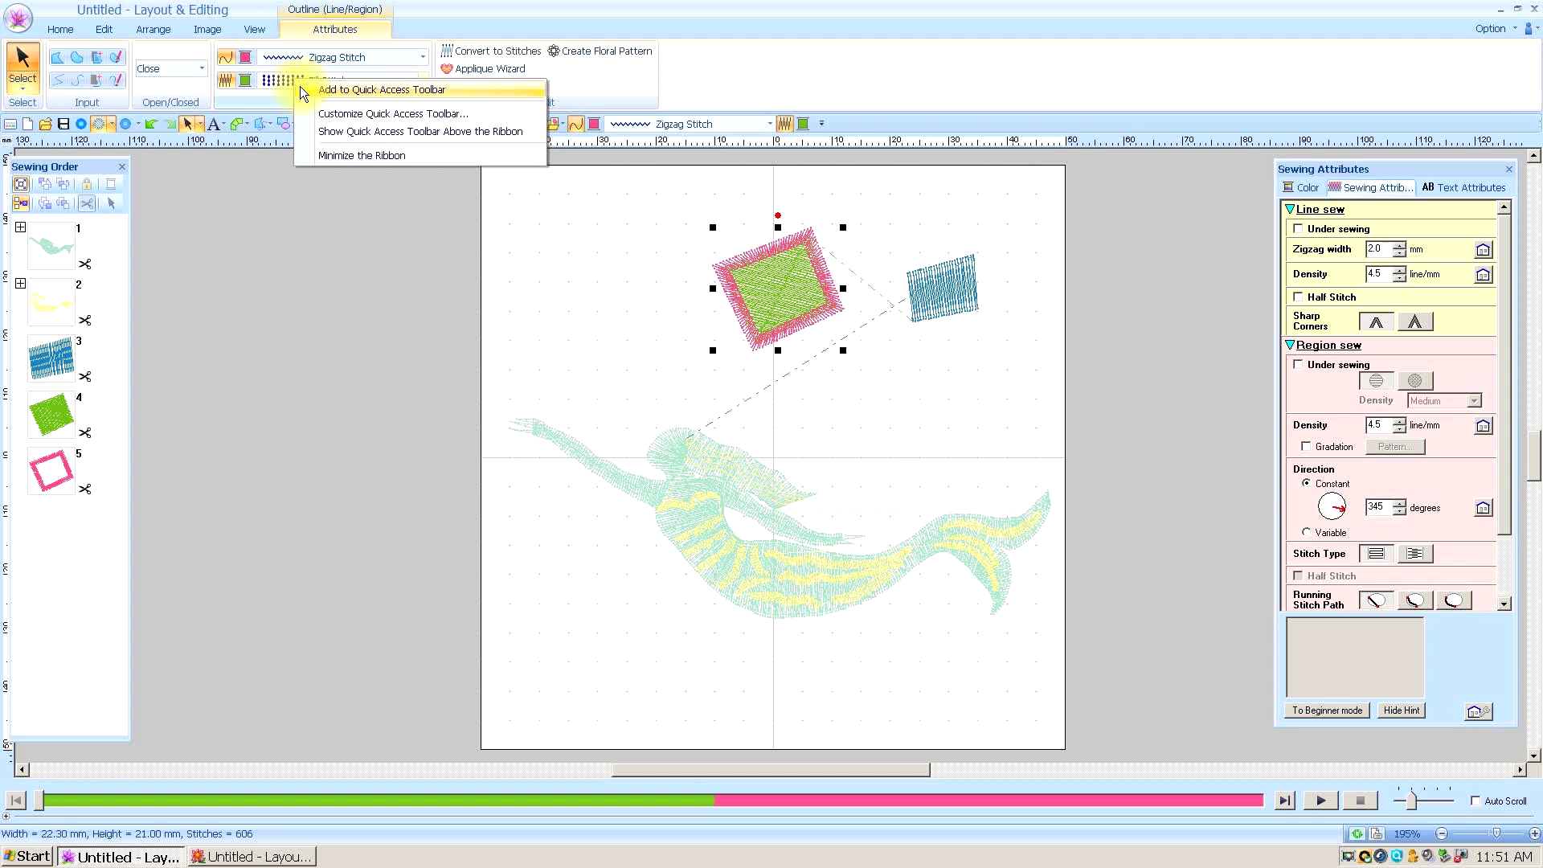
{"action": "left_click", "coordinate": [304, 87]}
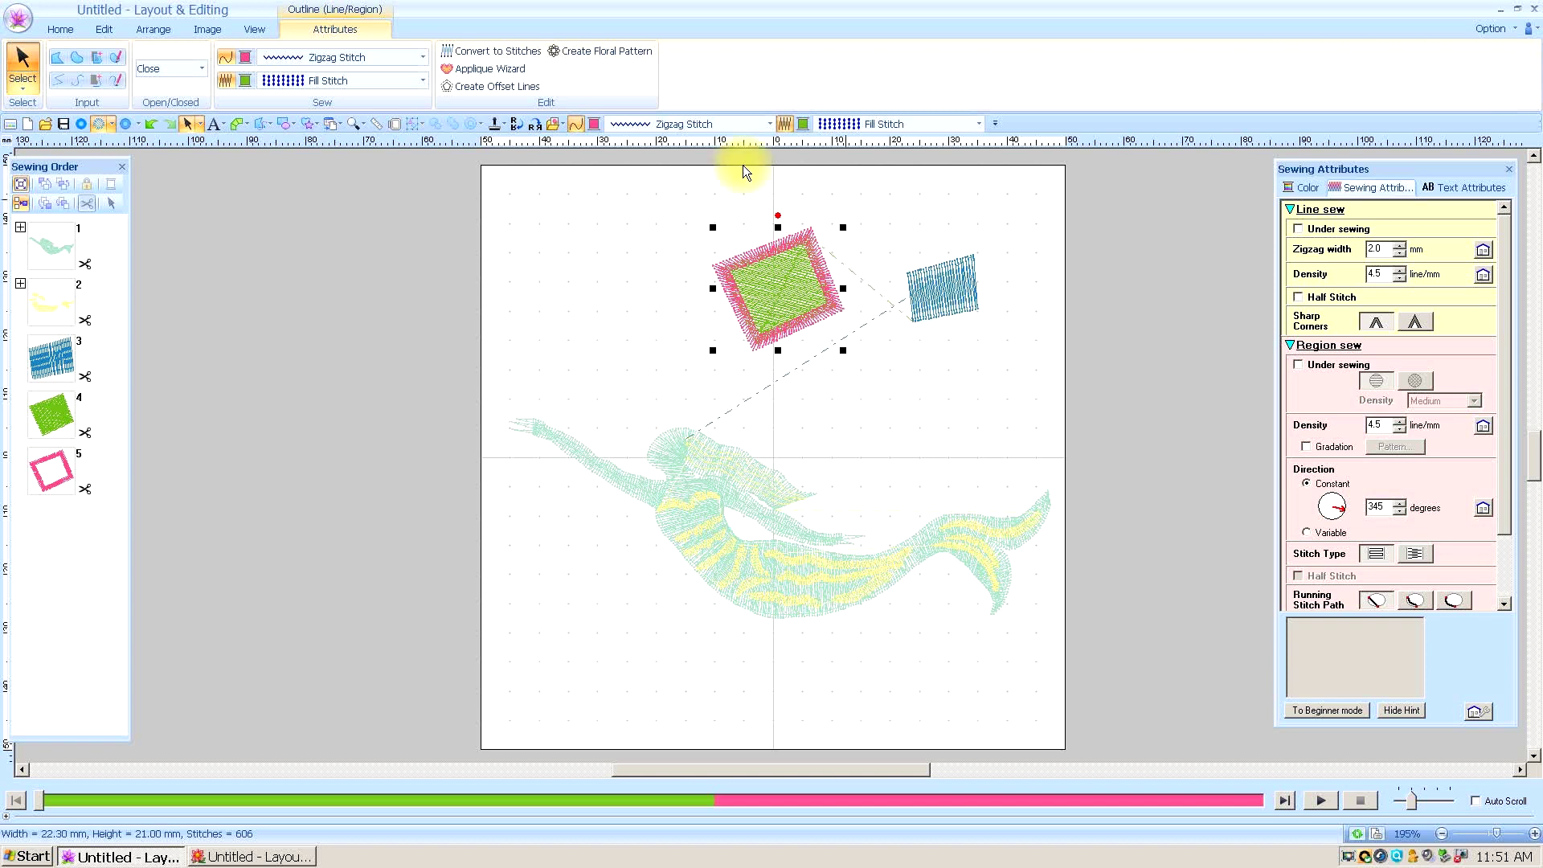
Select the blue manual punch shape and add its sew type control to the Quick Access Toolbar.
{"action": "left_click", "coordinate": [950, 297]}
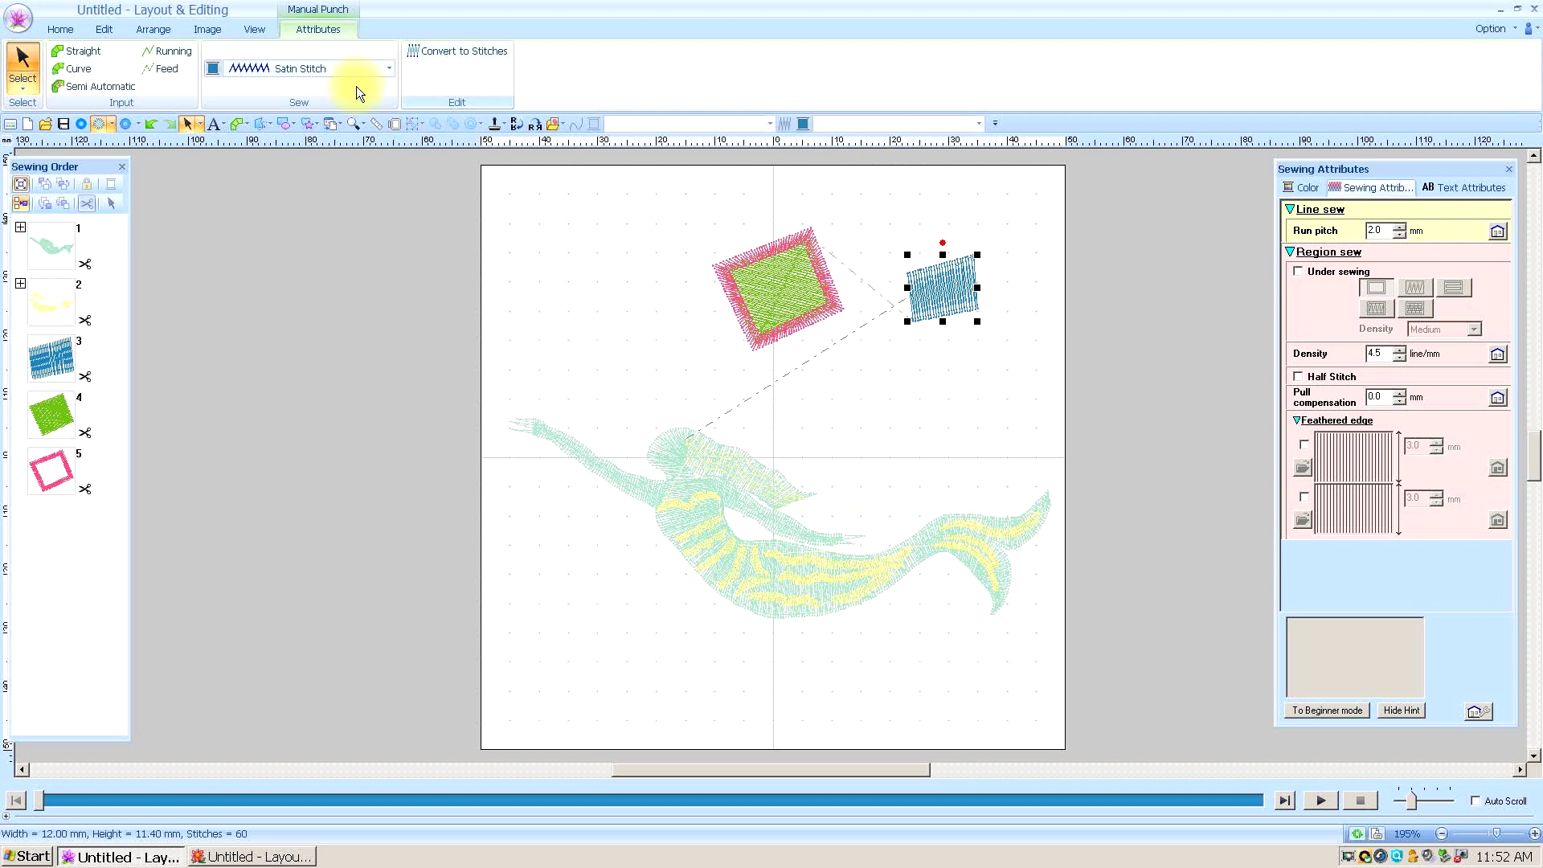
{"action": "right_click", "coordinate": [302, 69]}
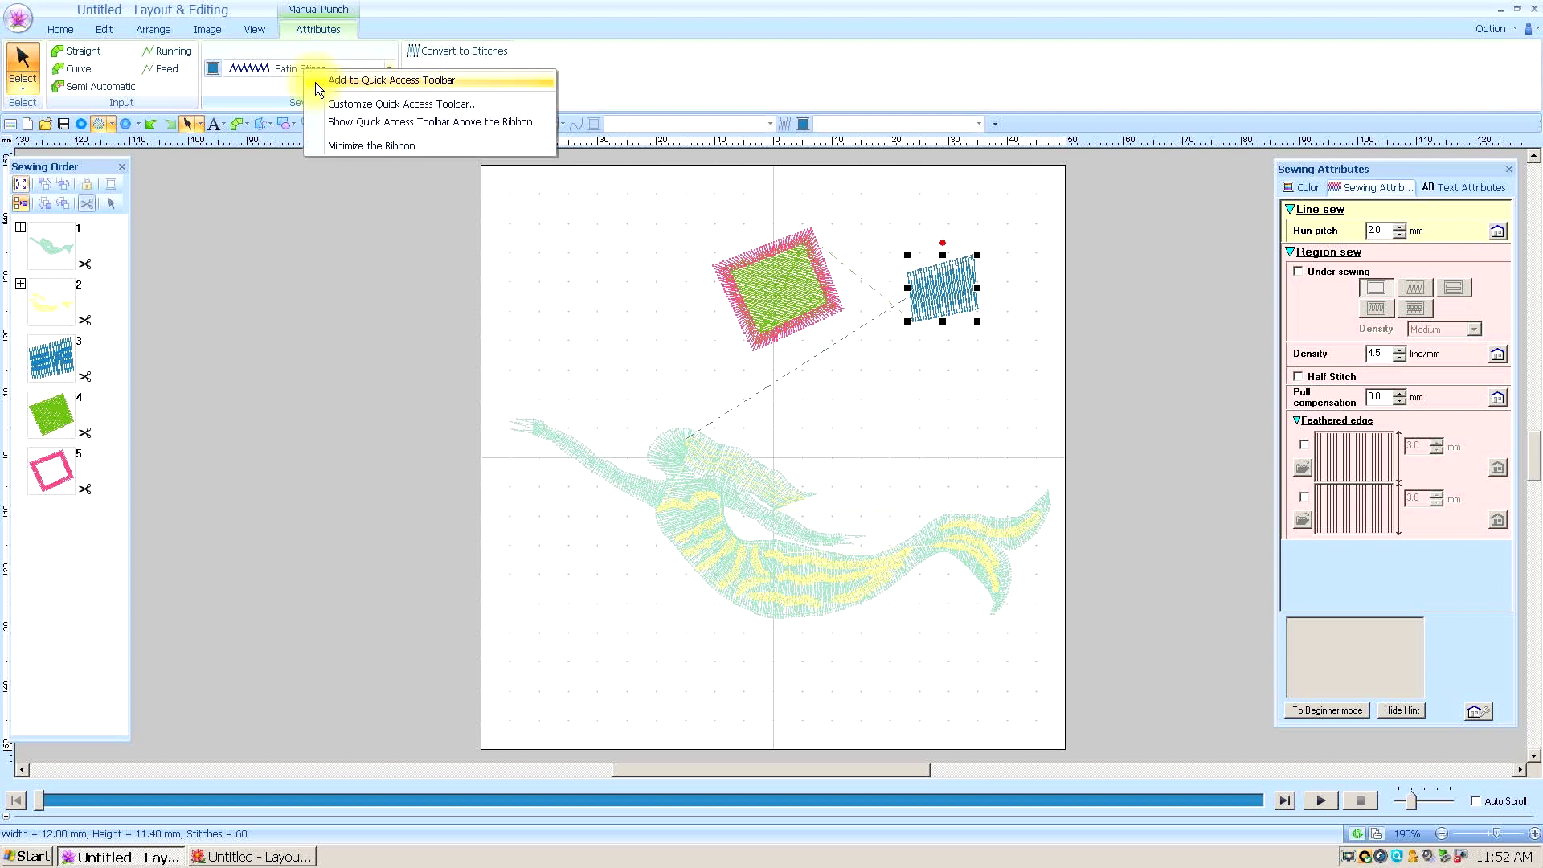
{"action": "left_click", "coordinate": [316, 81]}
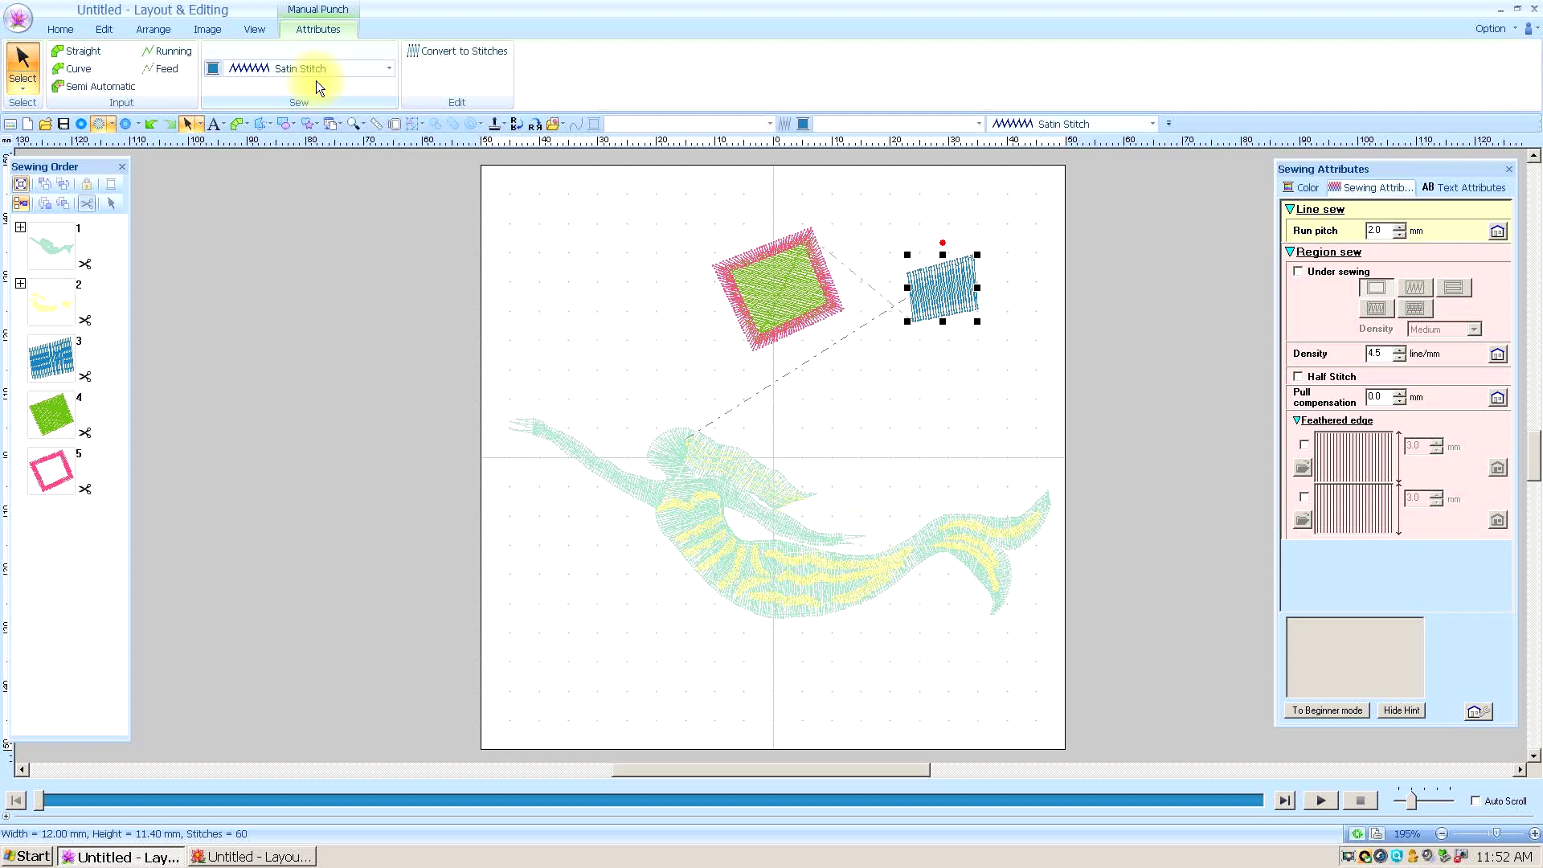
Recolor the blue manual punch shape to Pink (085), change its sew type to Fill Stitch using the Quick Access Toolbar, and deselect it.
{"action": "left_click", "coordinate": [946, 301]}
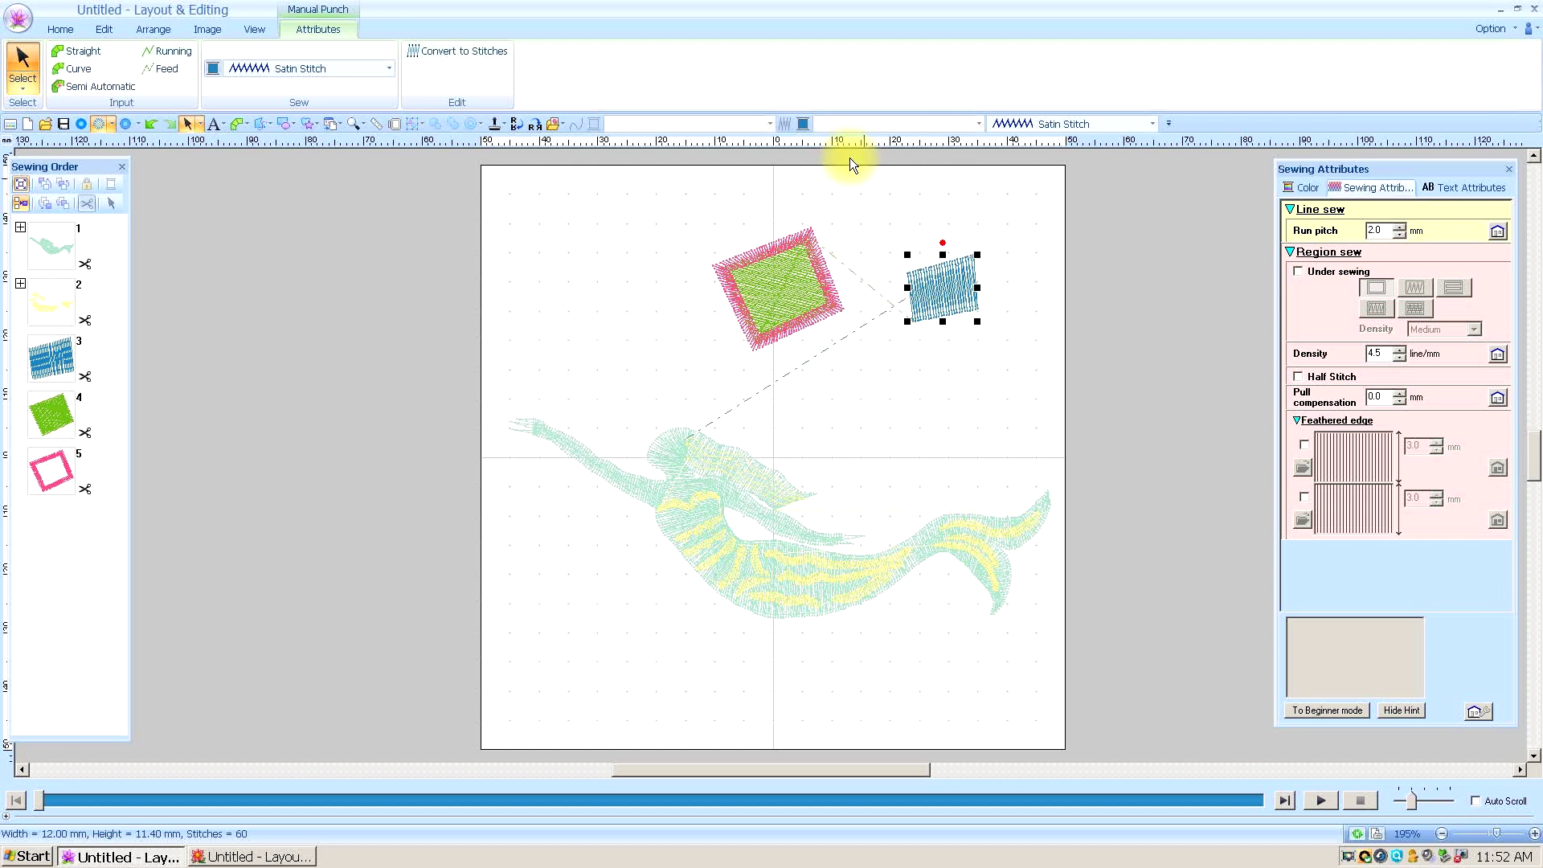
{"action": "left_click", "coordinate": [802, 124]}
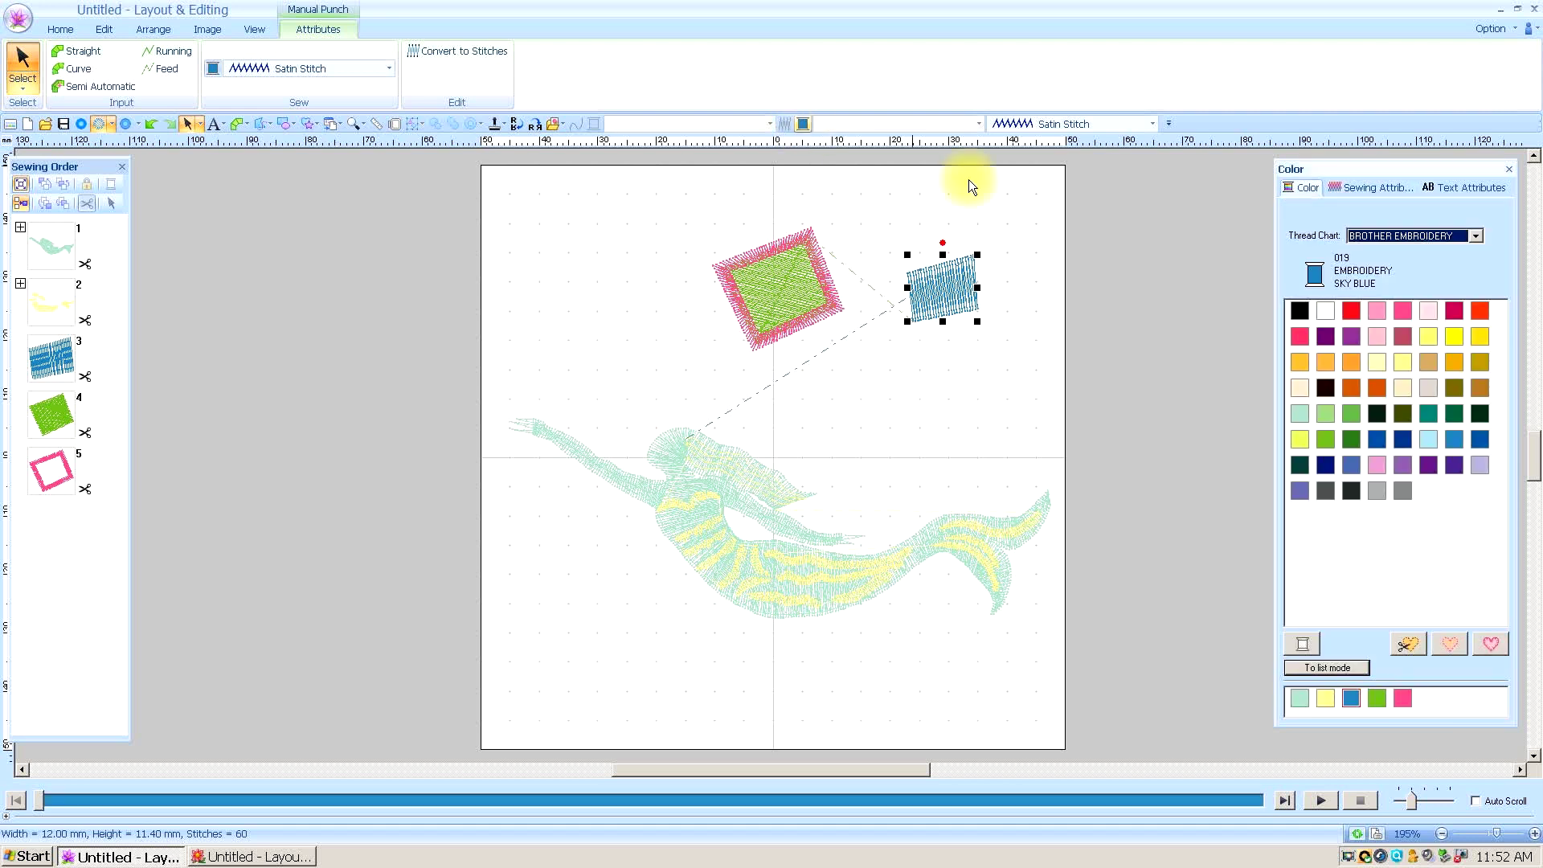
{"action": "left_click", "coordinate": [1378, 311]}
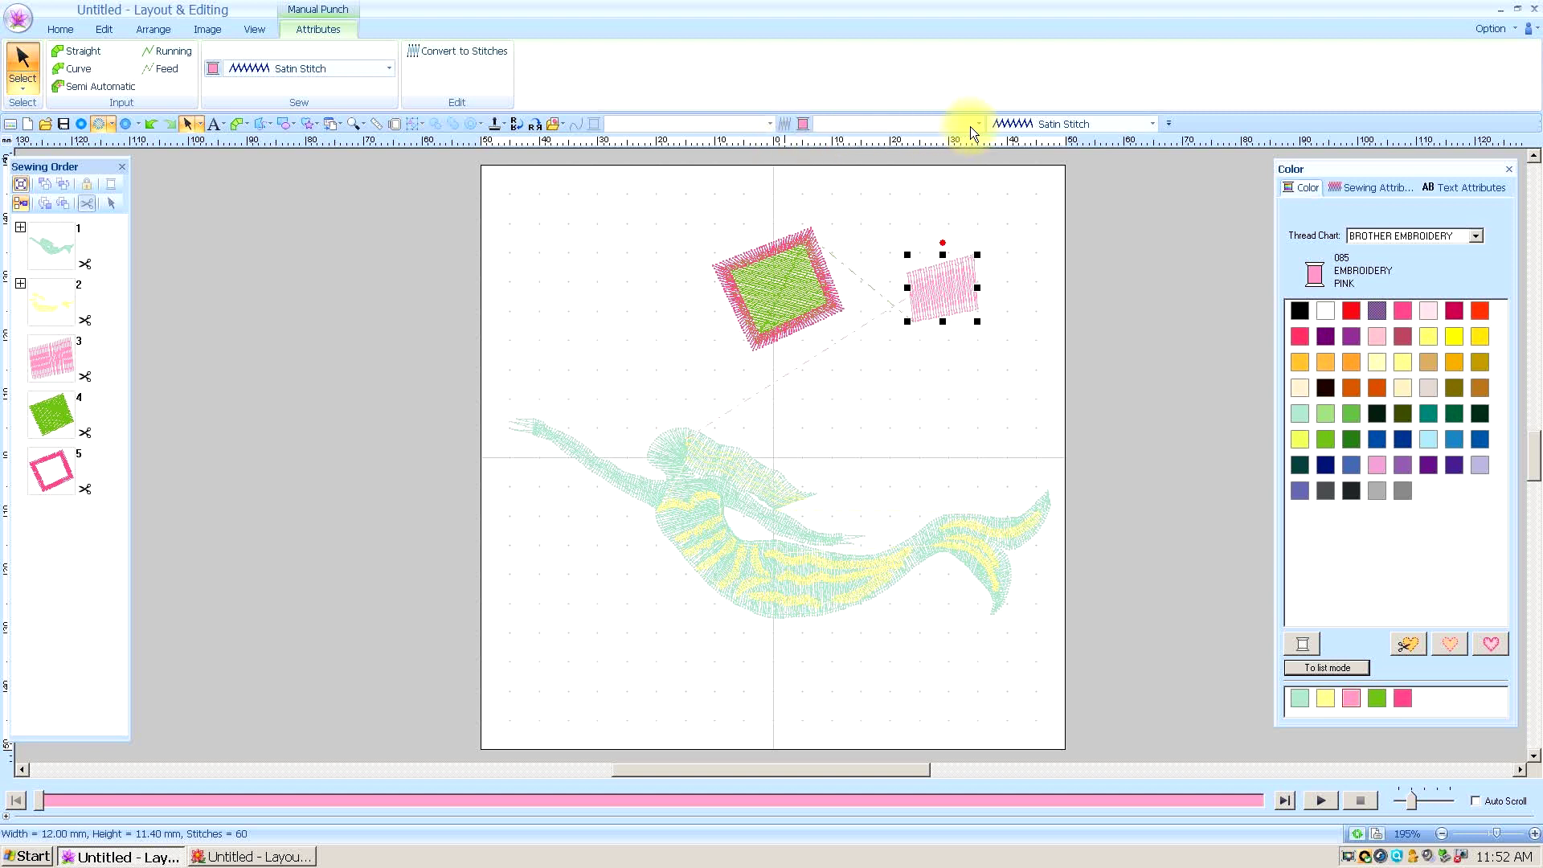
{"action": "left_click", "coordinate": [1154, 123]}
{"action": "left_click", "coordinate": [1063, 162]}
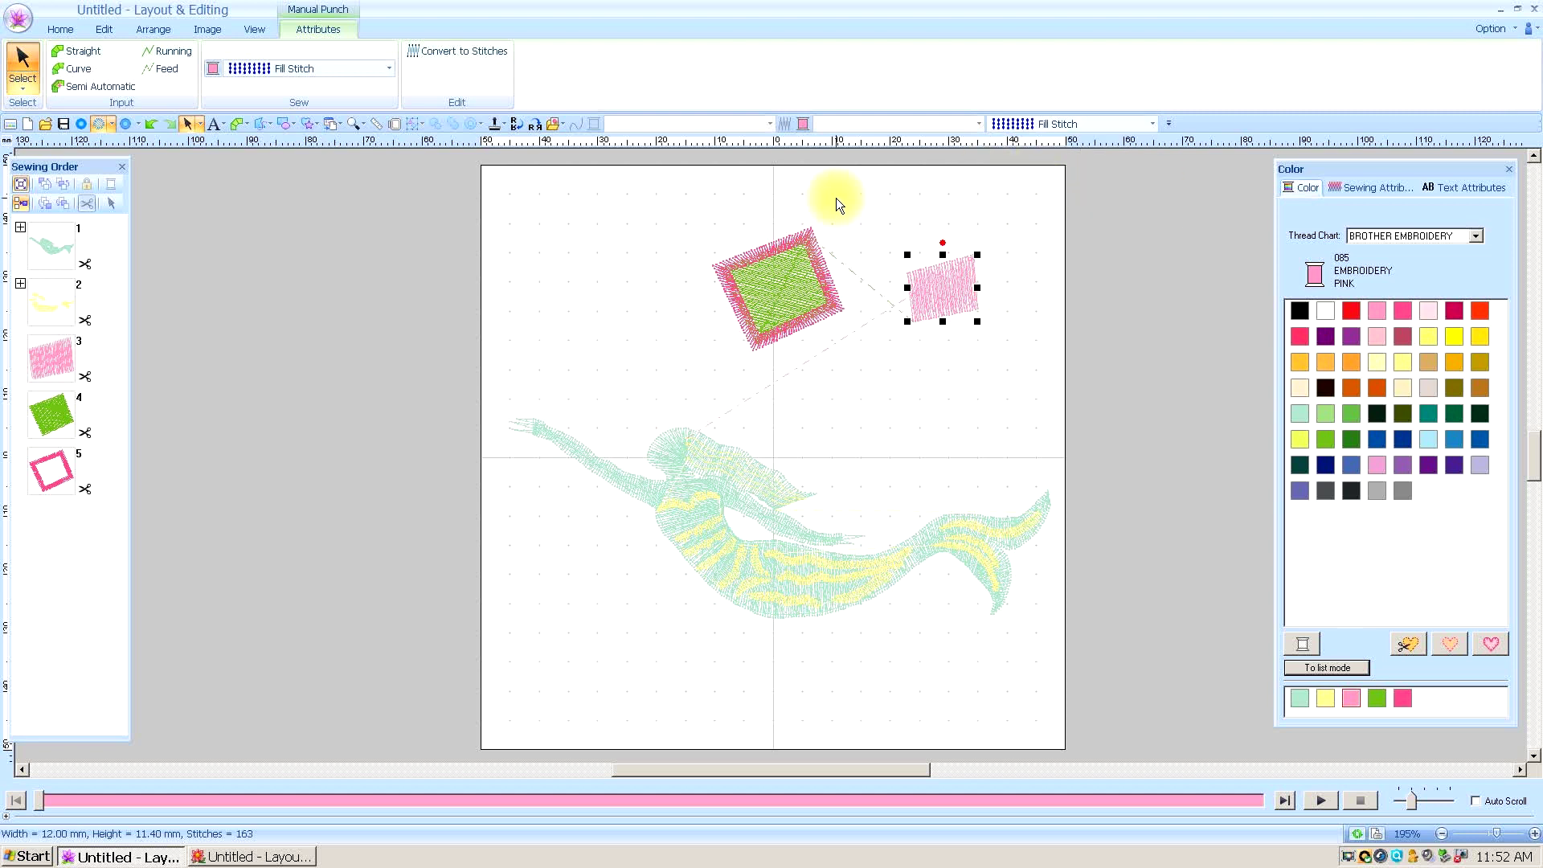
{"action": "left_click", "coordinate": [836, 198]}
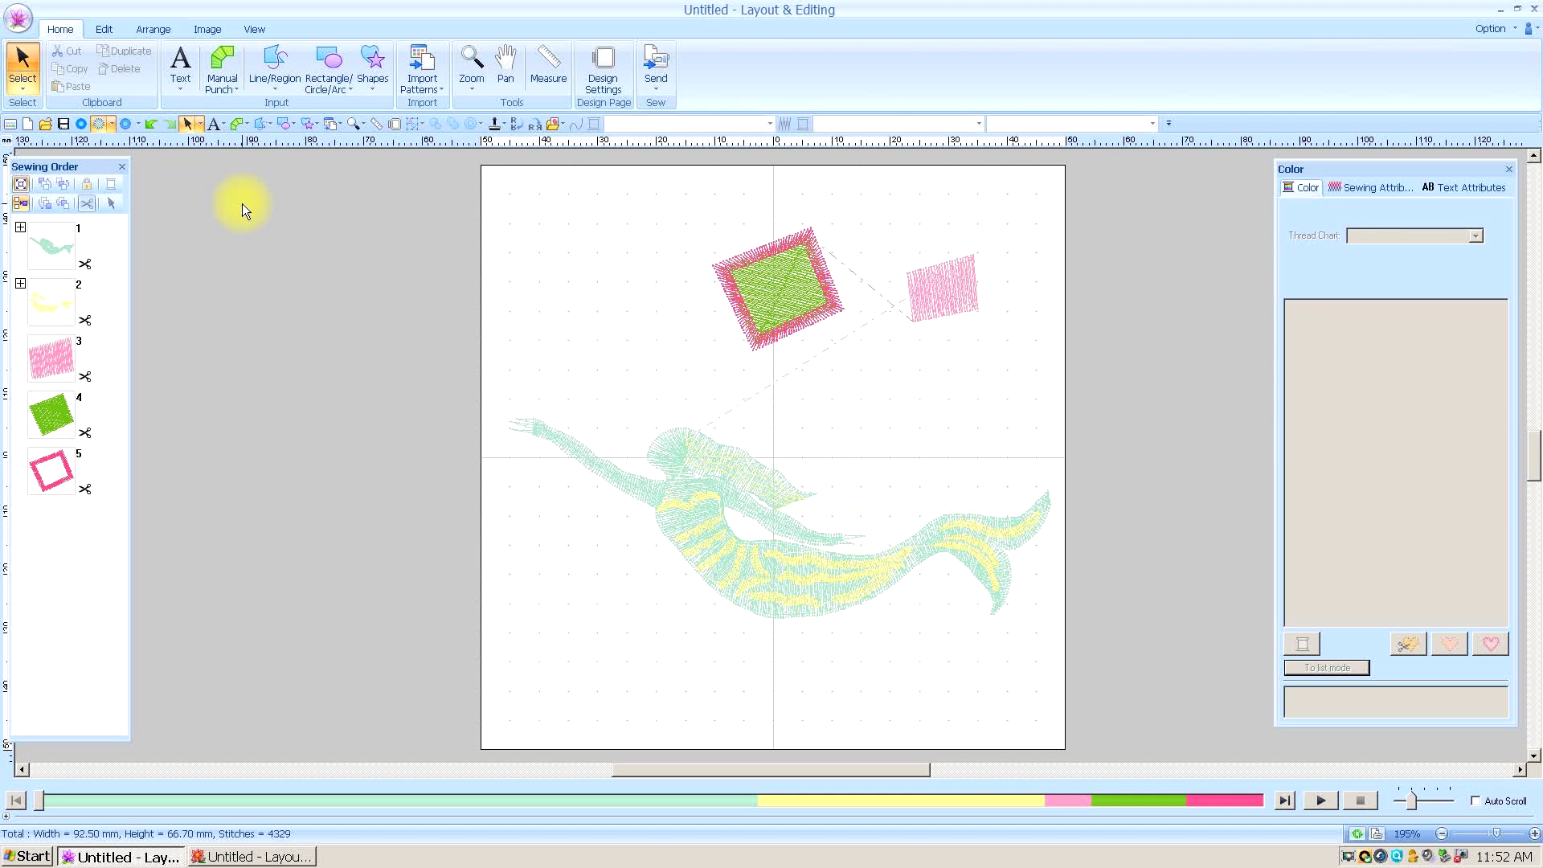
Remove the Select tool from the Quick Access Toolbar.
{"action": "left_click", "coordinate": [186, 124]}
{"action": "left_click", "coordinate": [187, 124]}
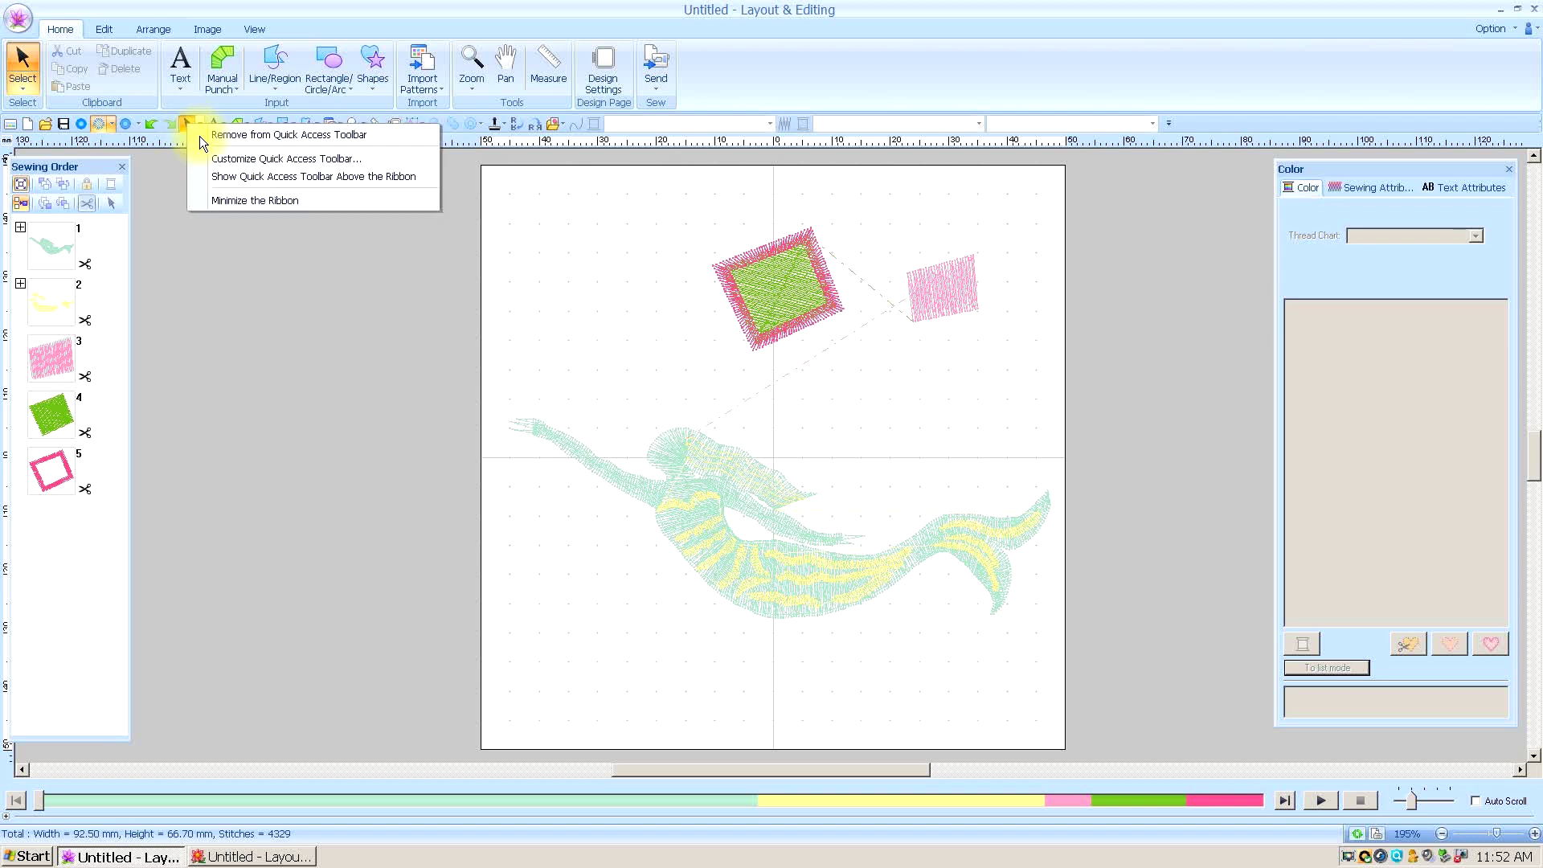
{"action": "left_click", "coordinate": [200, 135]}
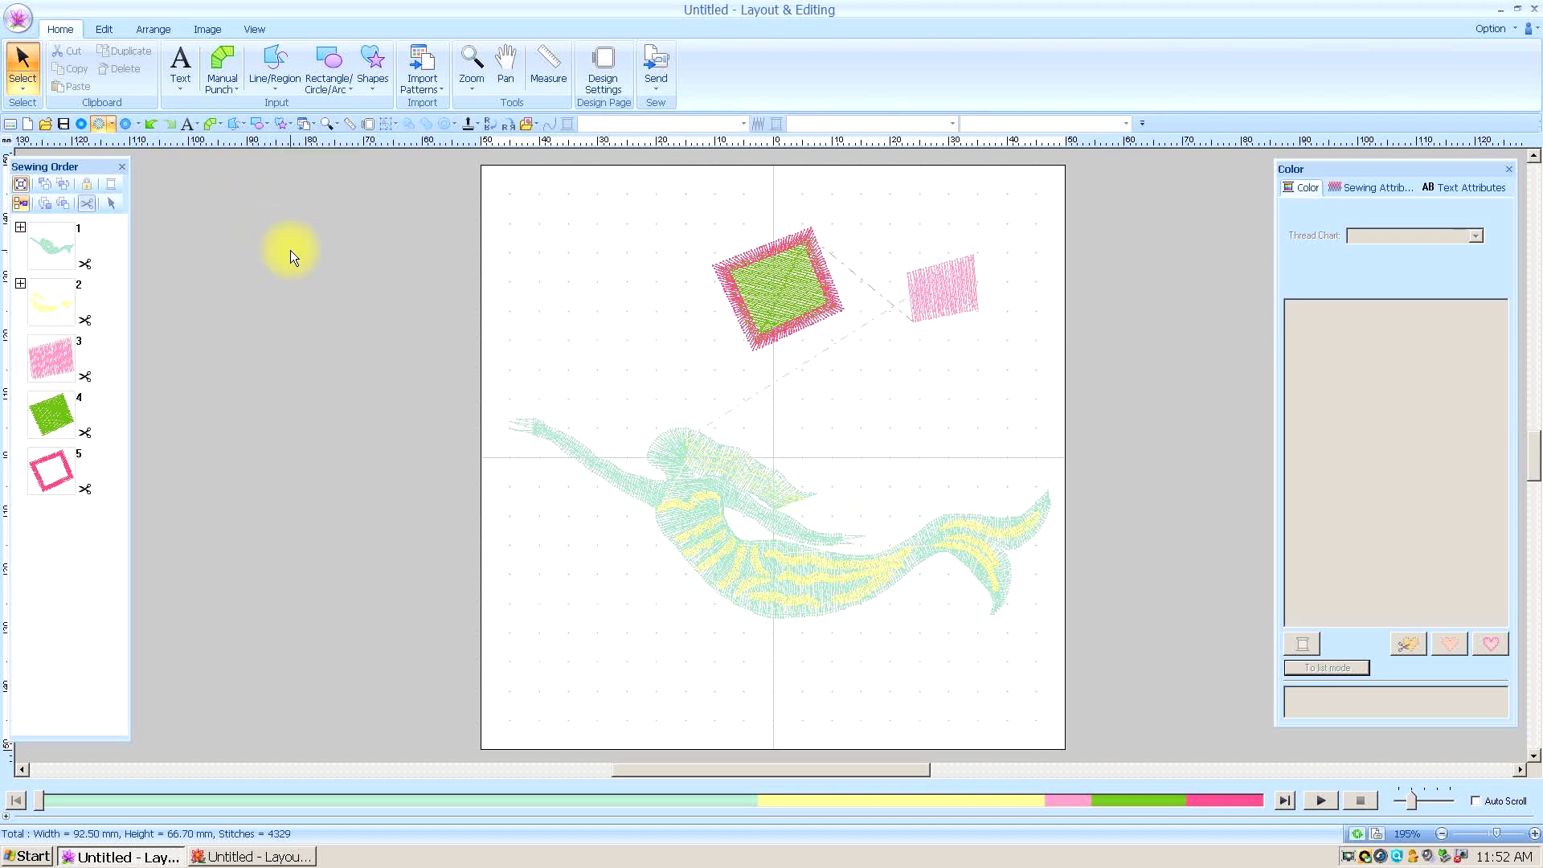
Add the Select tool from the ribbon back to the Quick Access Toolbar.
{"action": "right_click", "coordinate": [22, 61]}
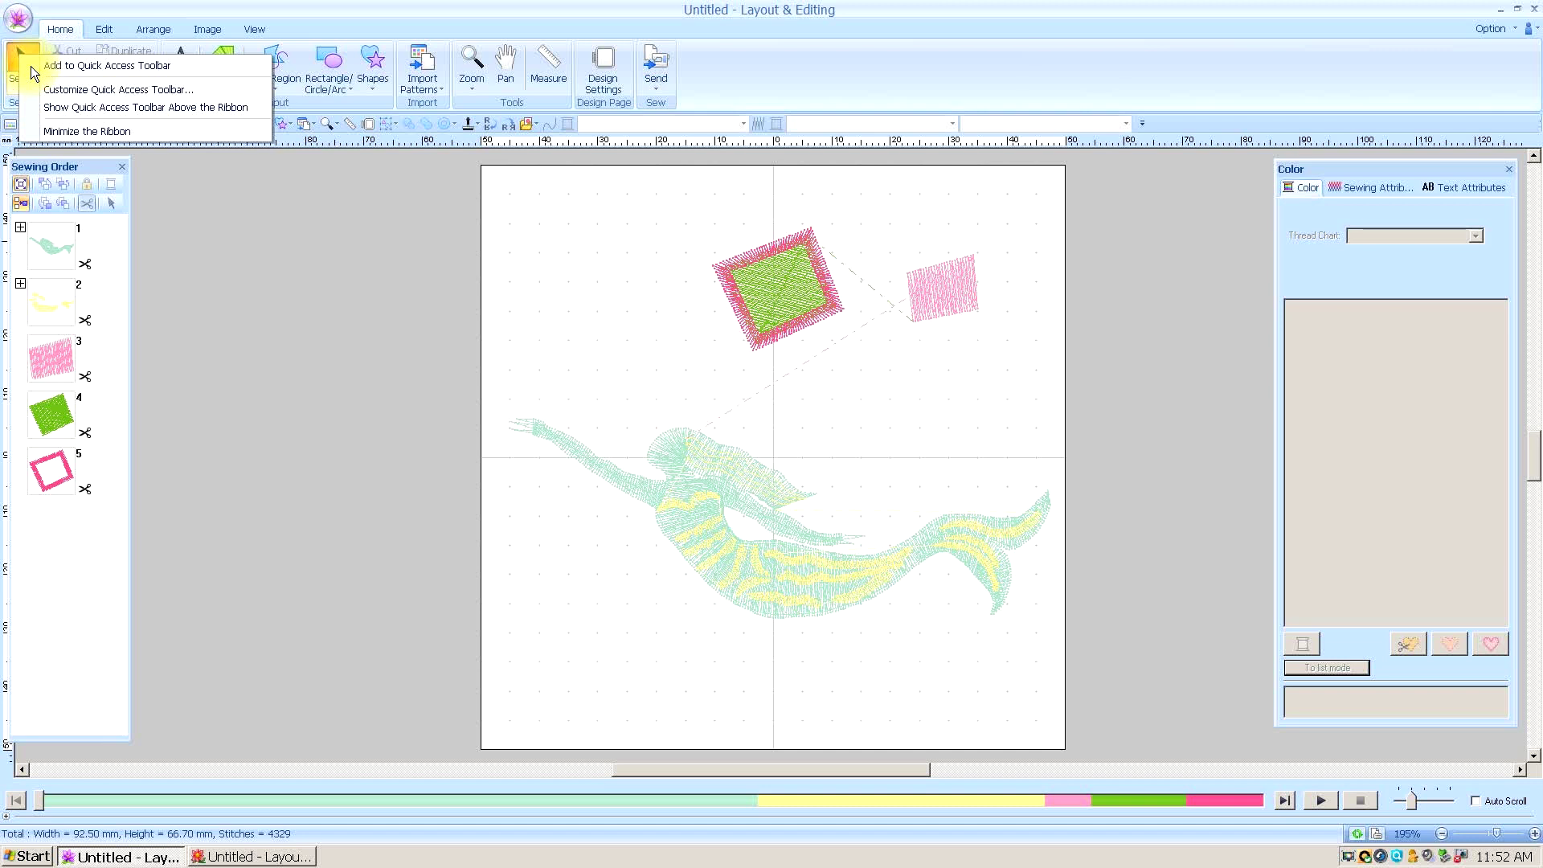
{"action": "left_click", "coordinate": [30, 67]}
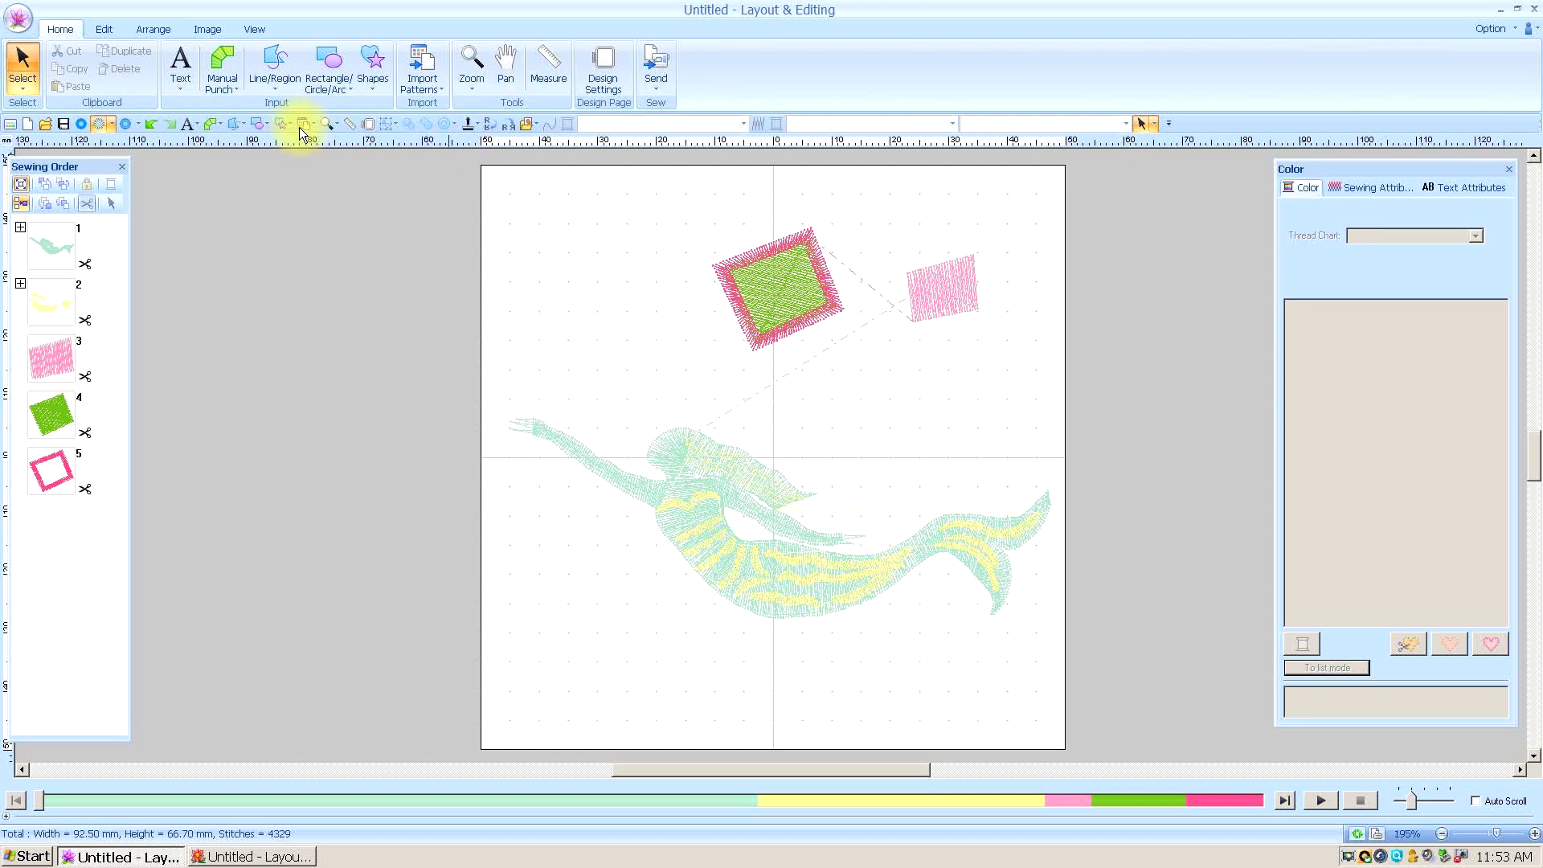
{"action": "left_click", "coordinate": [219, 82]}
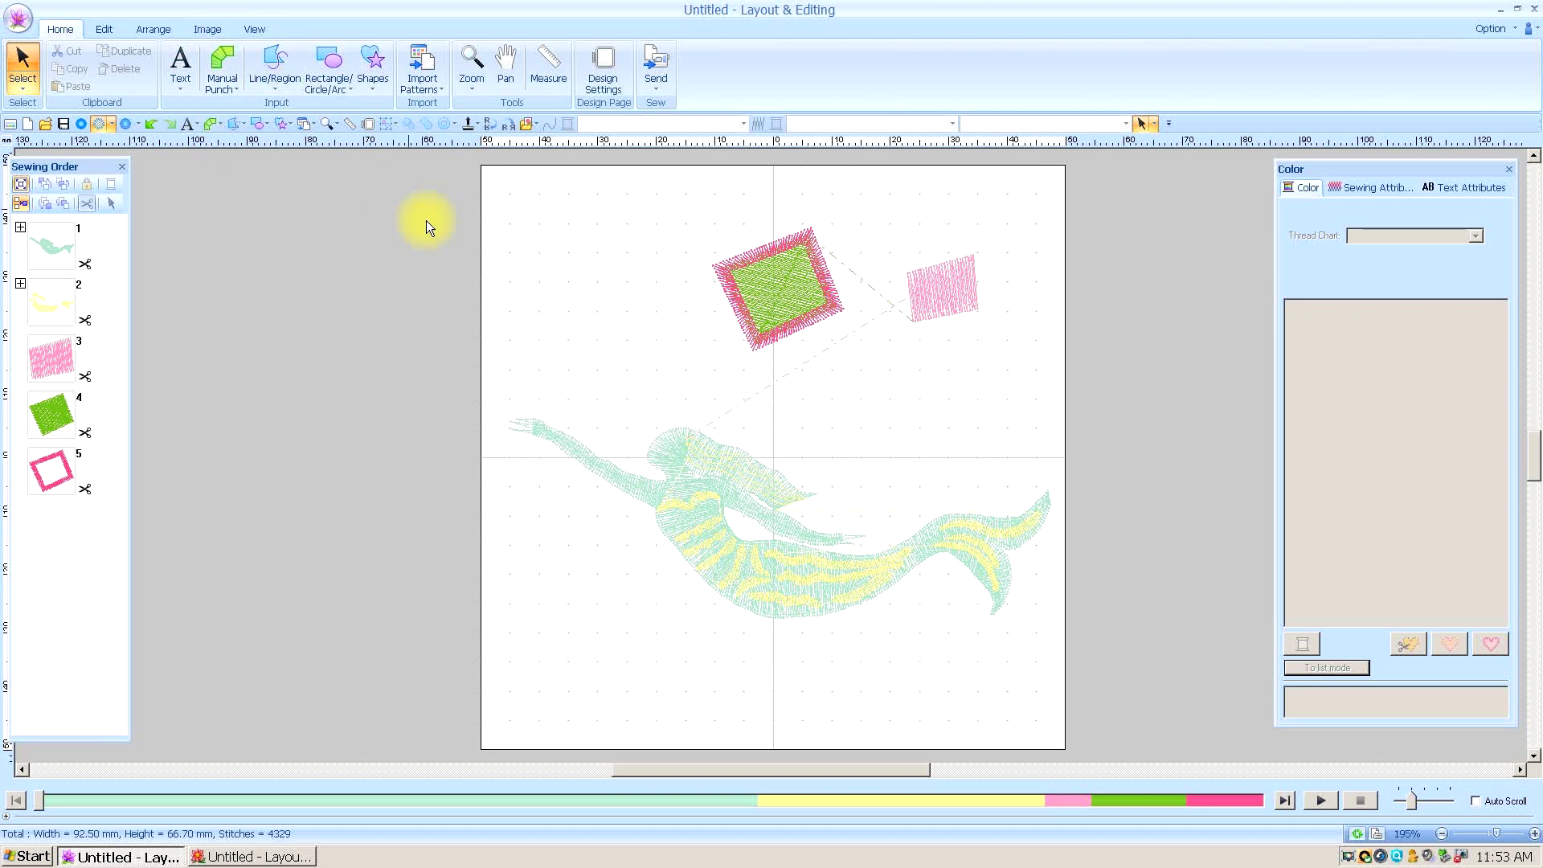